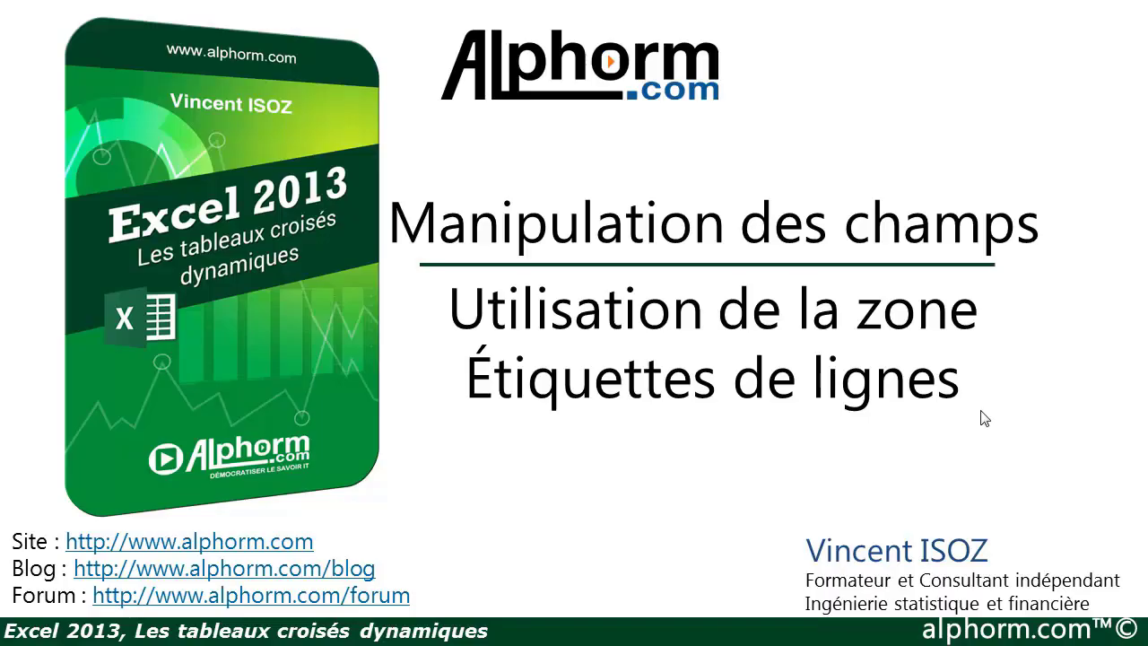
Step: Move to the lesson Plan slide, then switch to the VM-Vincent Excel pivot table session
click(989, 385)
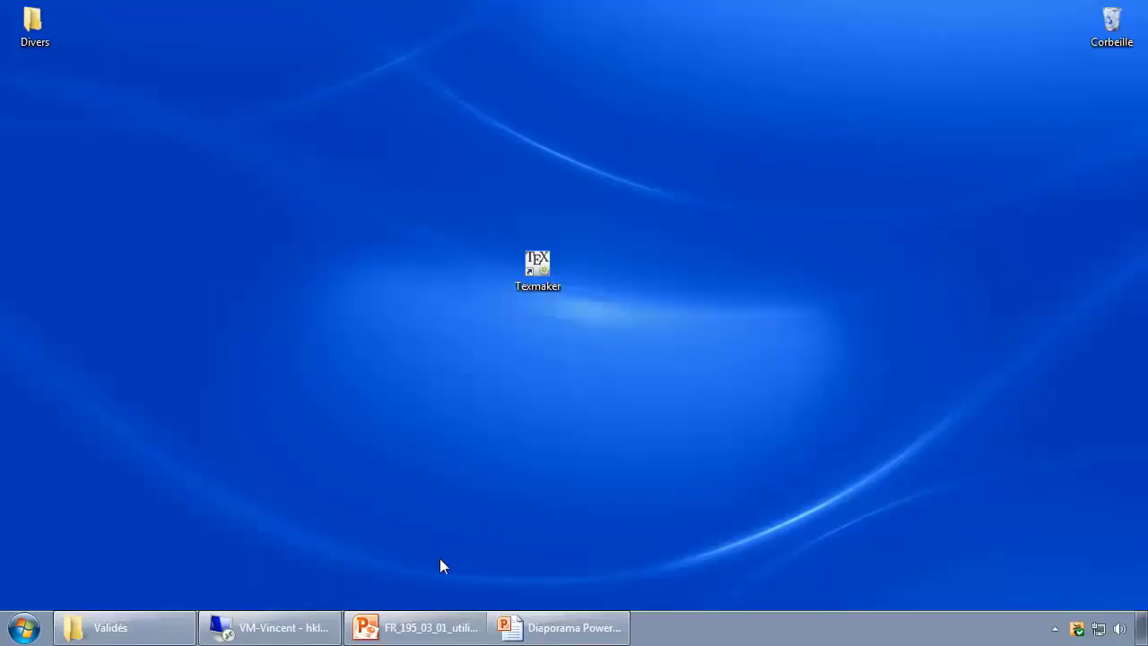
click(225, 625)
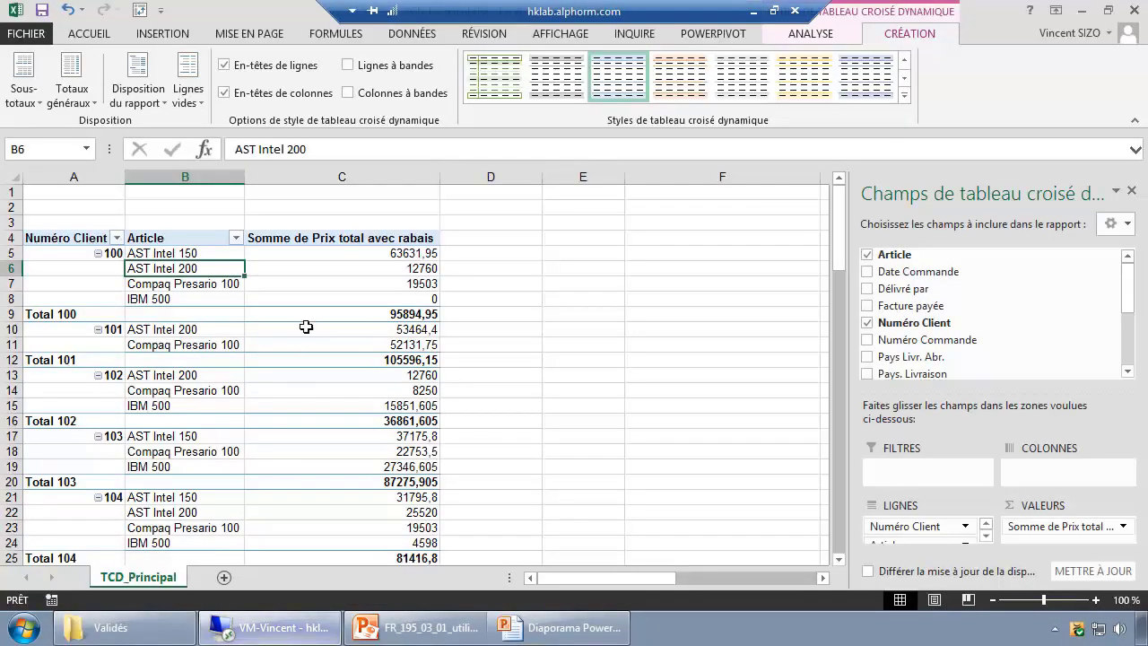
Step: Wipe every field from the pivot with ANALYSE > Actions > Effacer > Effacer tout
click(201, 284)
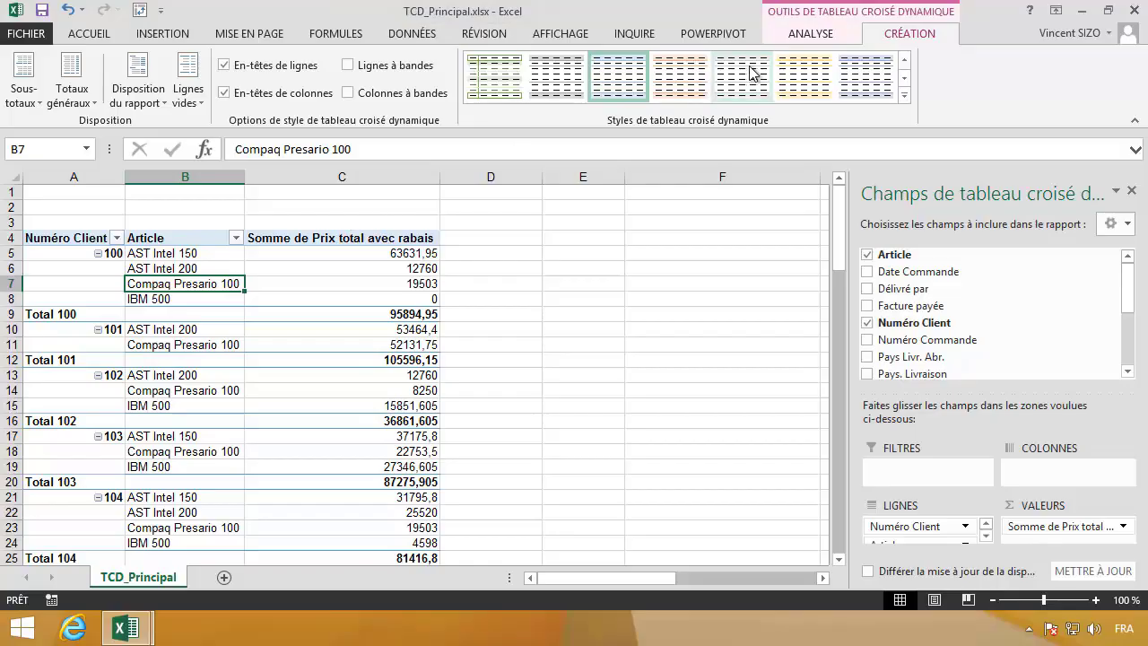
click(793, 39)
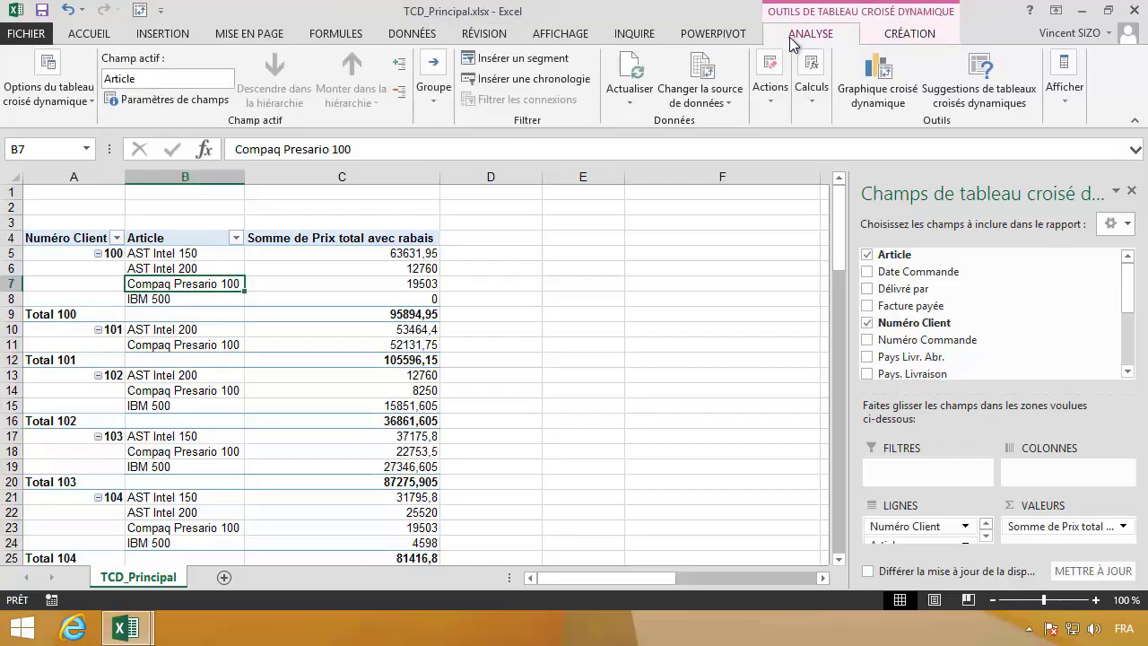
click(770, 97)
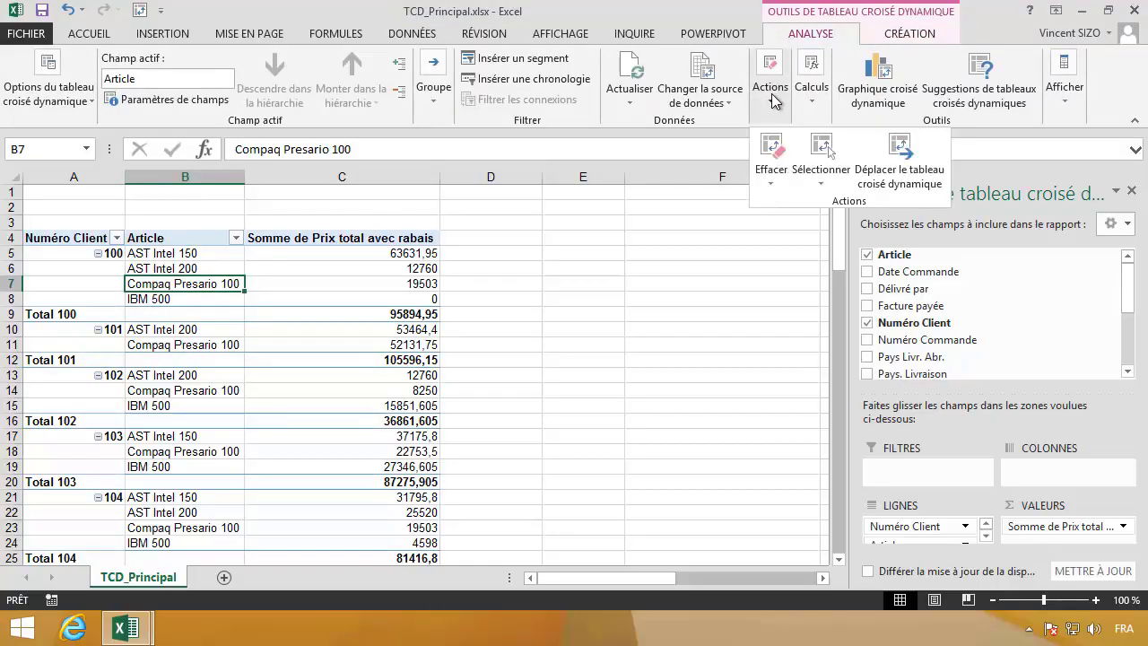
click(774, 164)
click(787, 208)
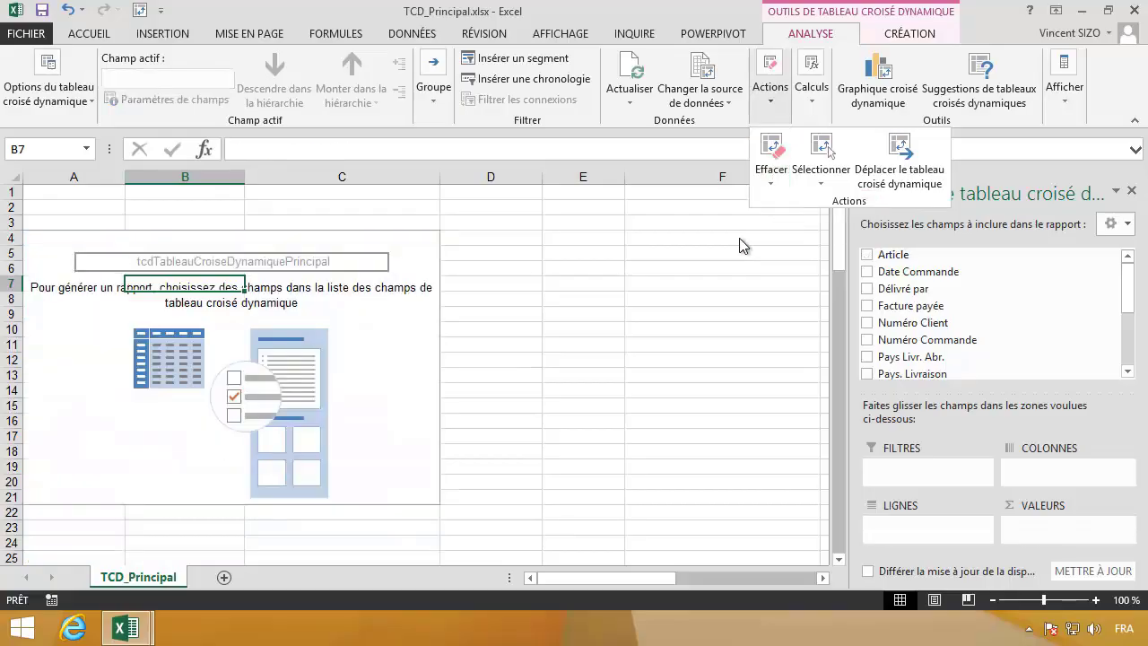
click(305, 356)
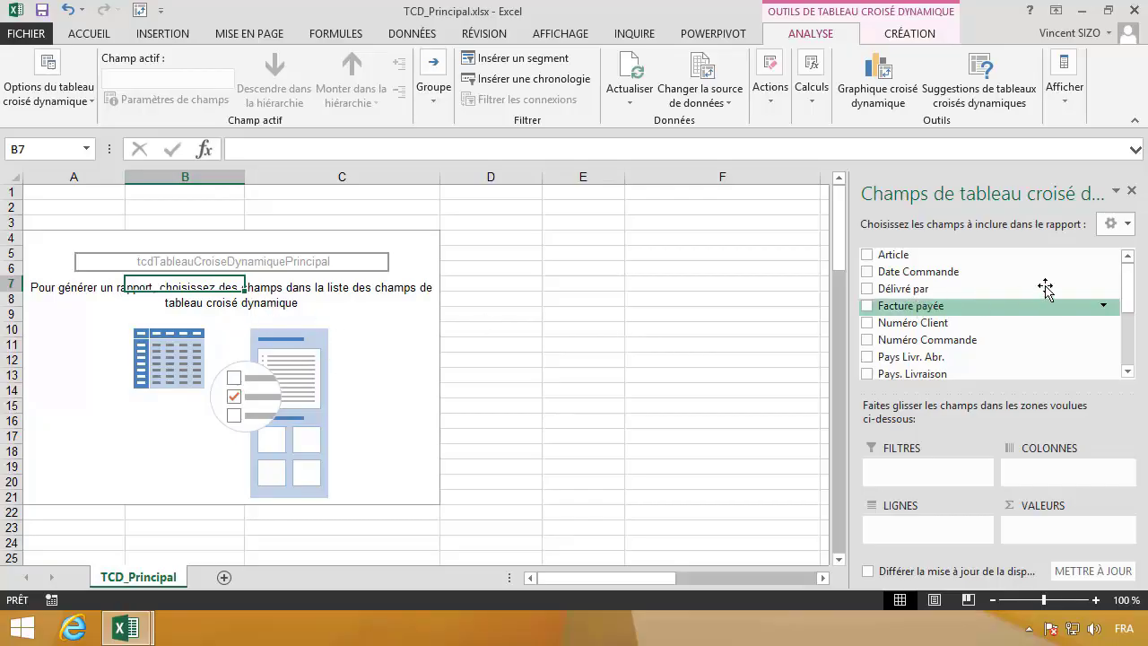
Step: Put Article in the pivot's row labels and look through the listed article items
click(866, 259)
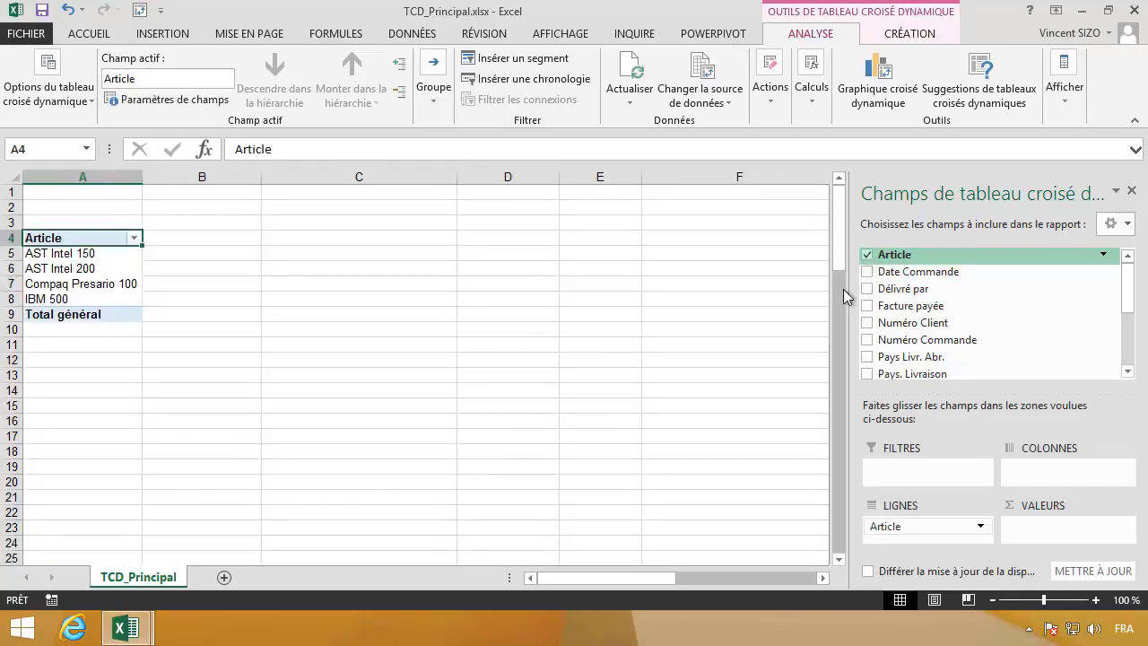
click(96, 274)
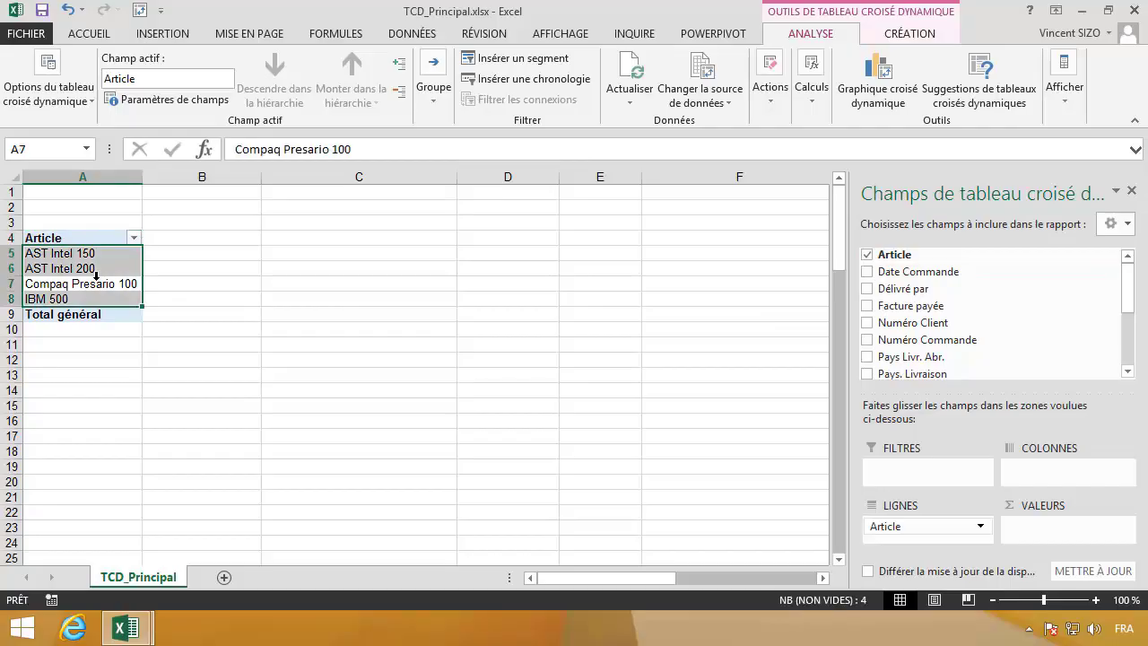
click(87, 260)
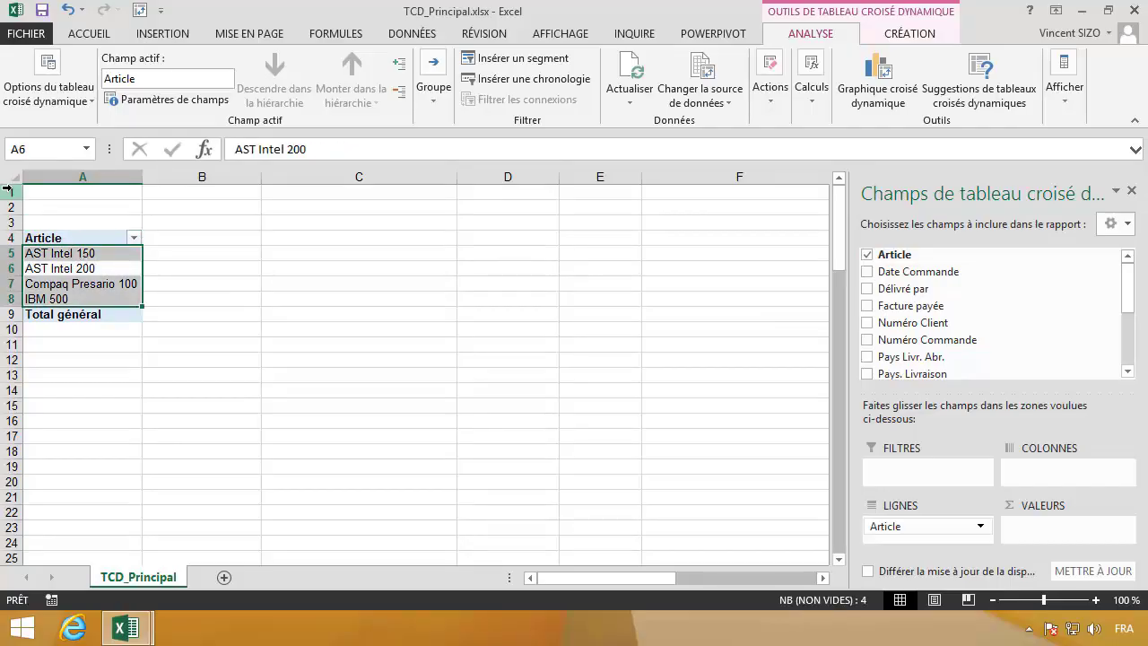
drag(14, 191, 13, 224)
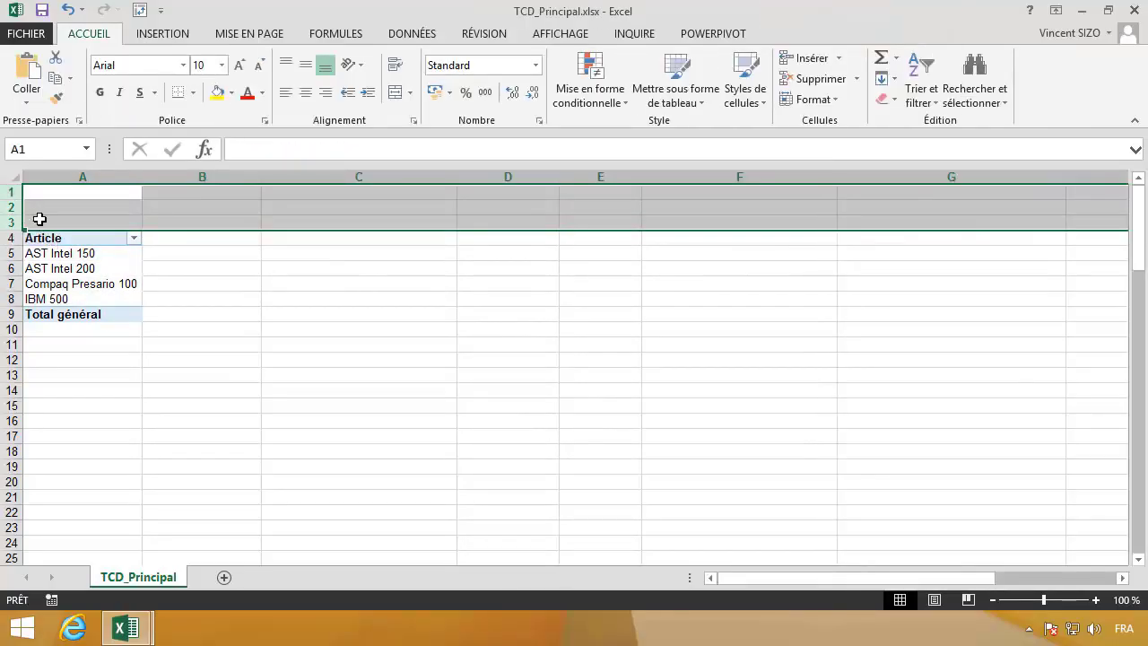
click(40, 254)
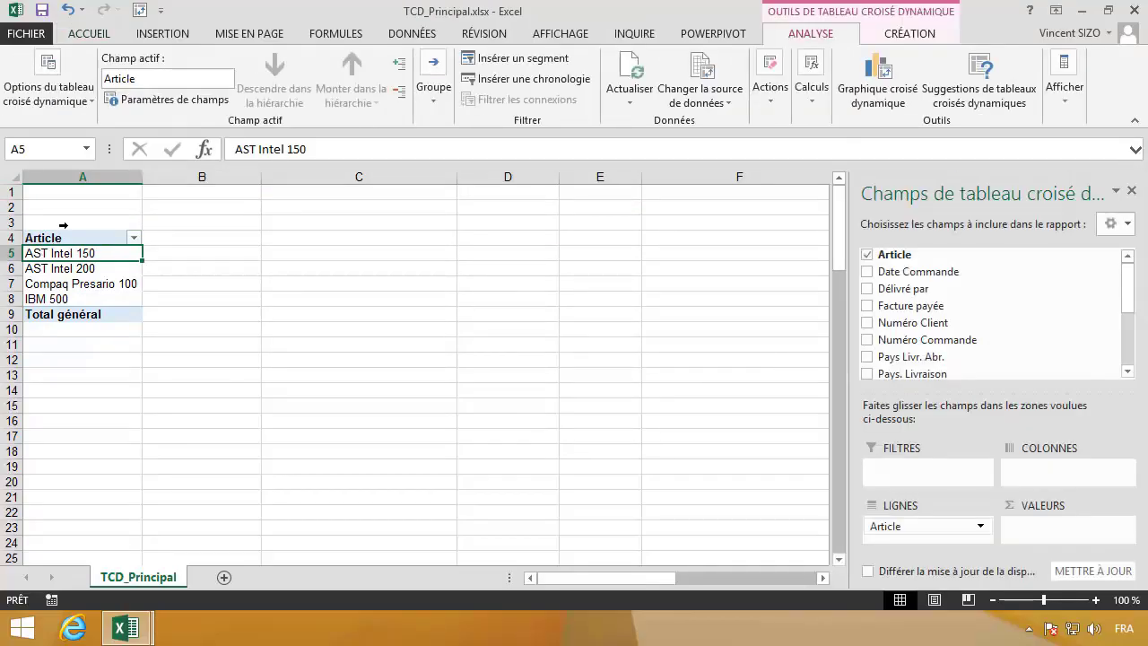
click(77, 193)
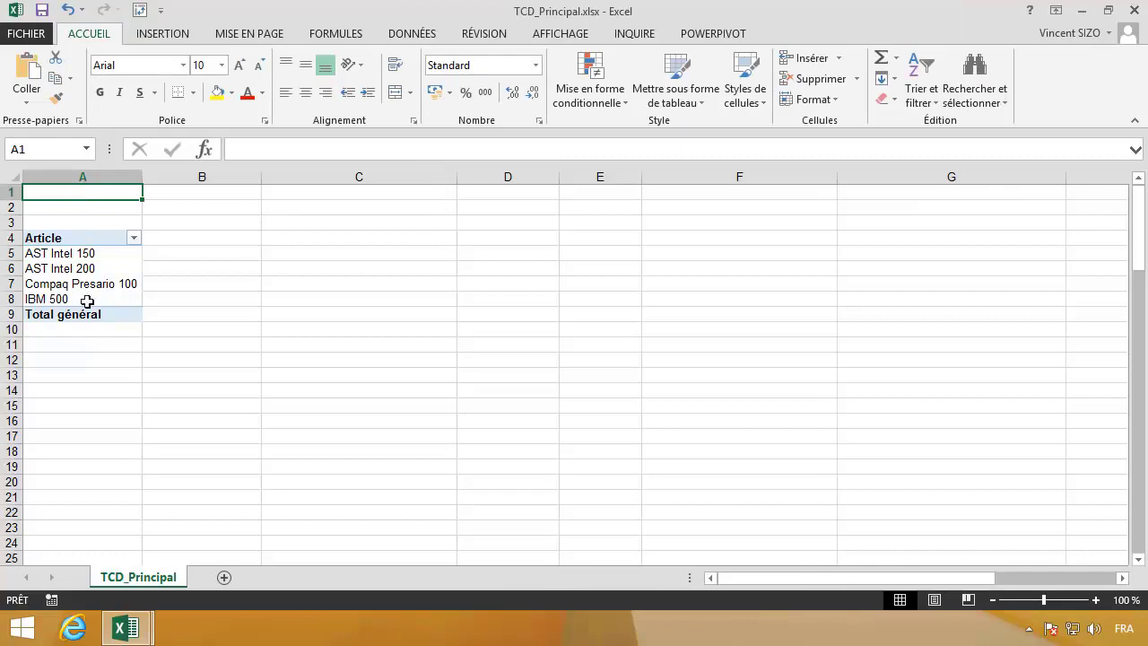
click(103, 283)
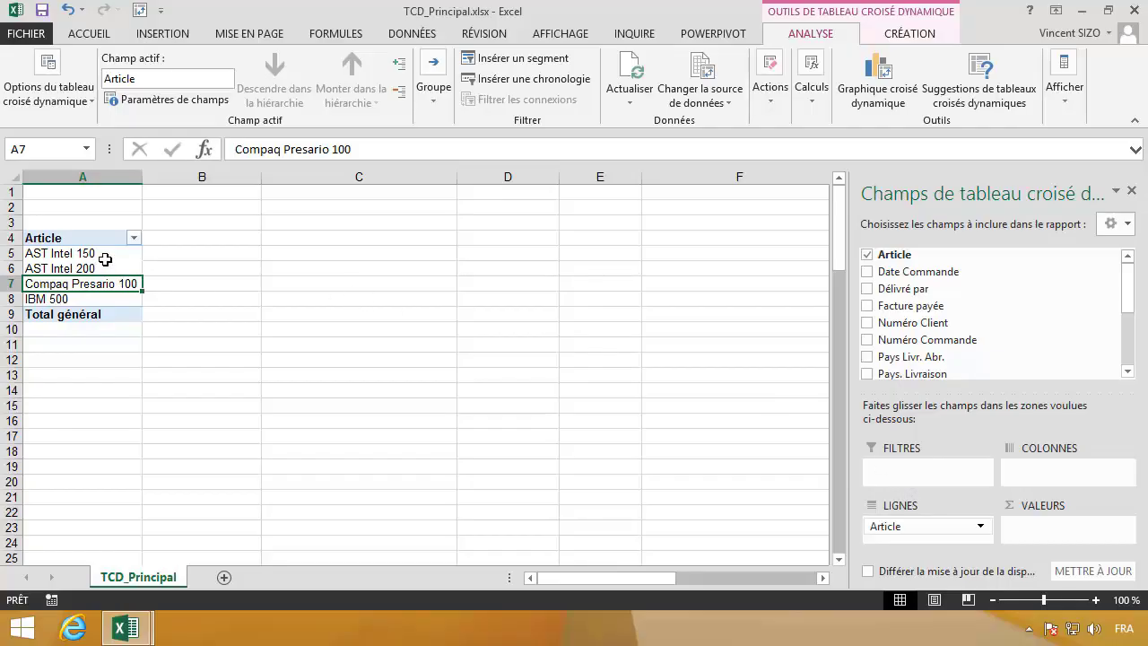
Step: Select the four articles in A5:A8 and the Total général row 9
drag(105, 259, 104, 303)
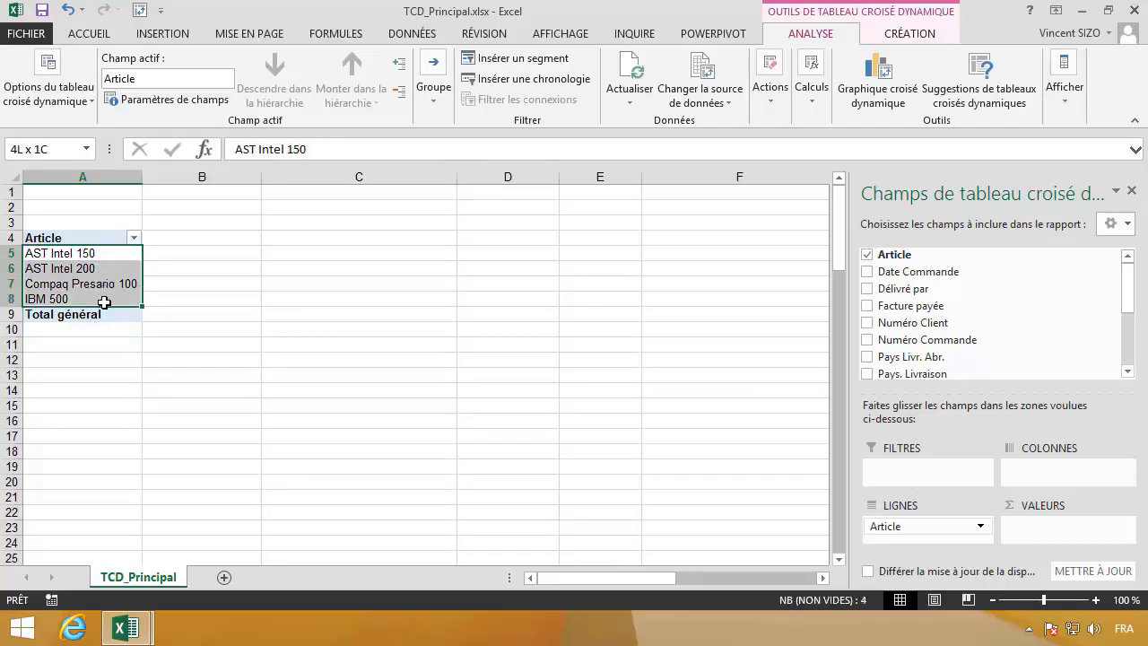
click(94, 257)
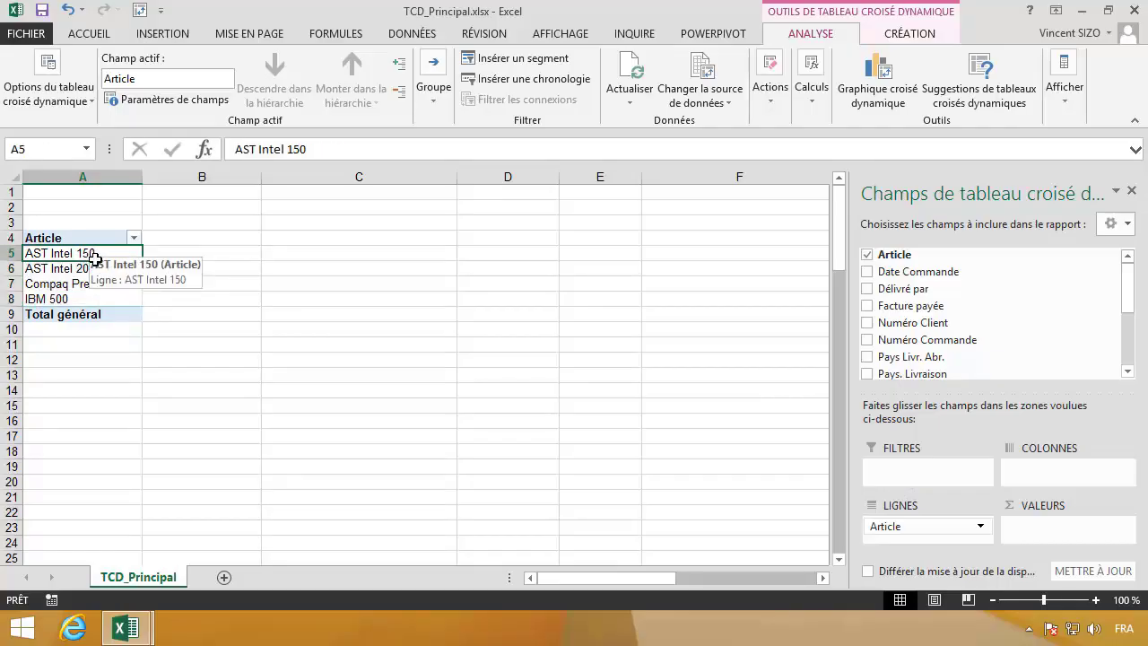
click(78, 284)
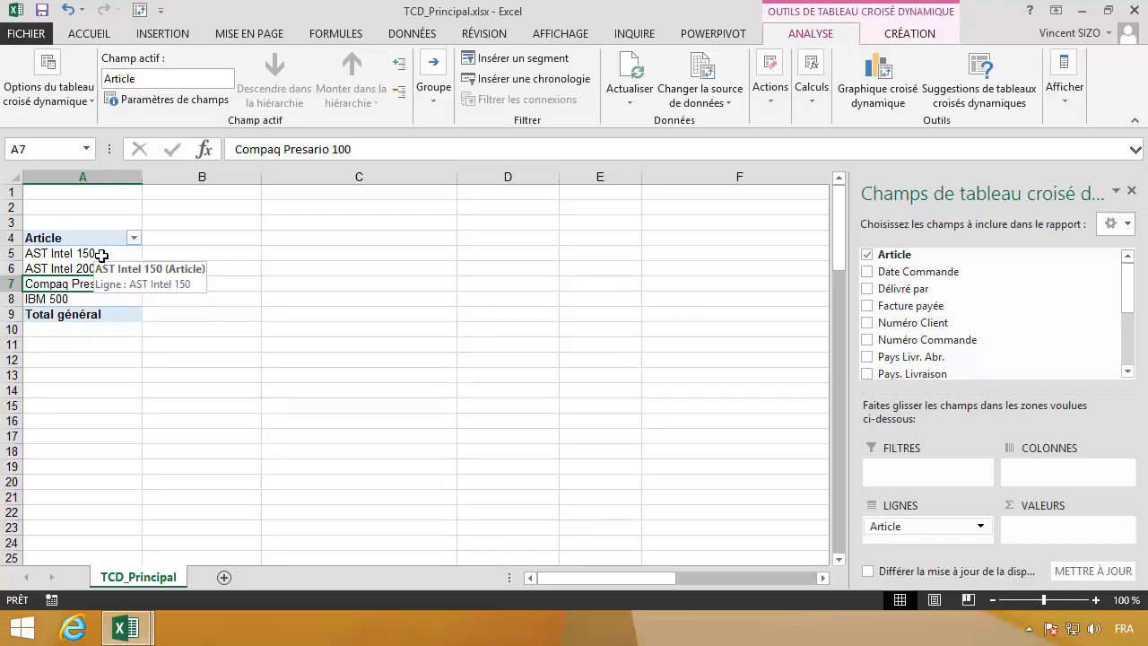
click(102, 255)
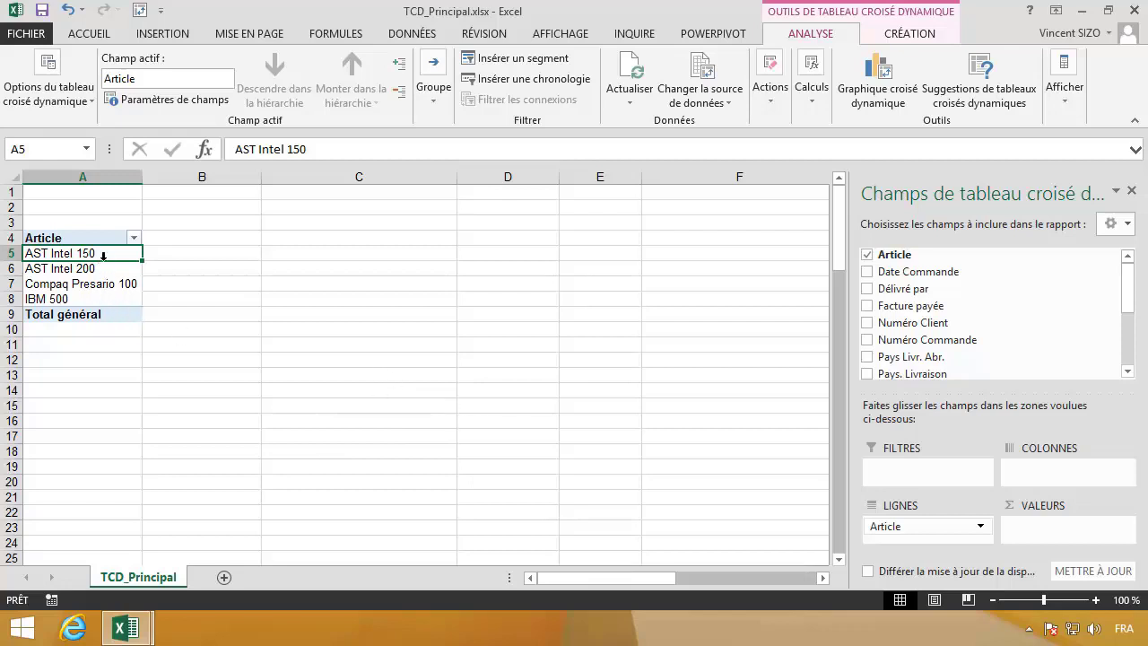
mouse_move(95, 253)
mouse_down()
mouse_move(99, 315)
mouse_move(96, 303)
mouse_up()
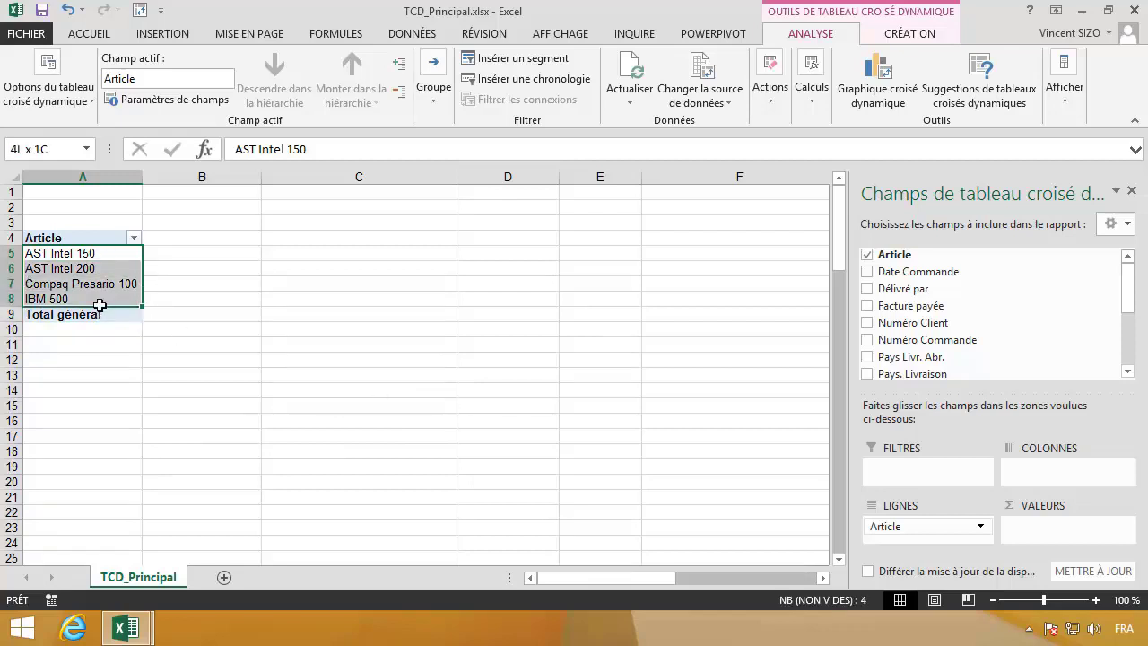
click(97, 314)
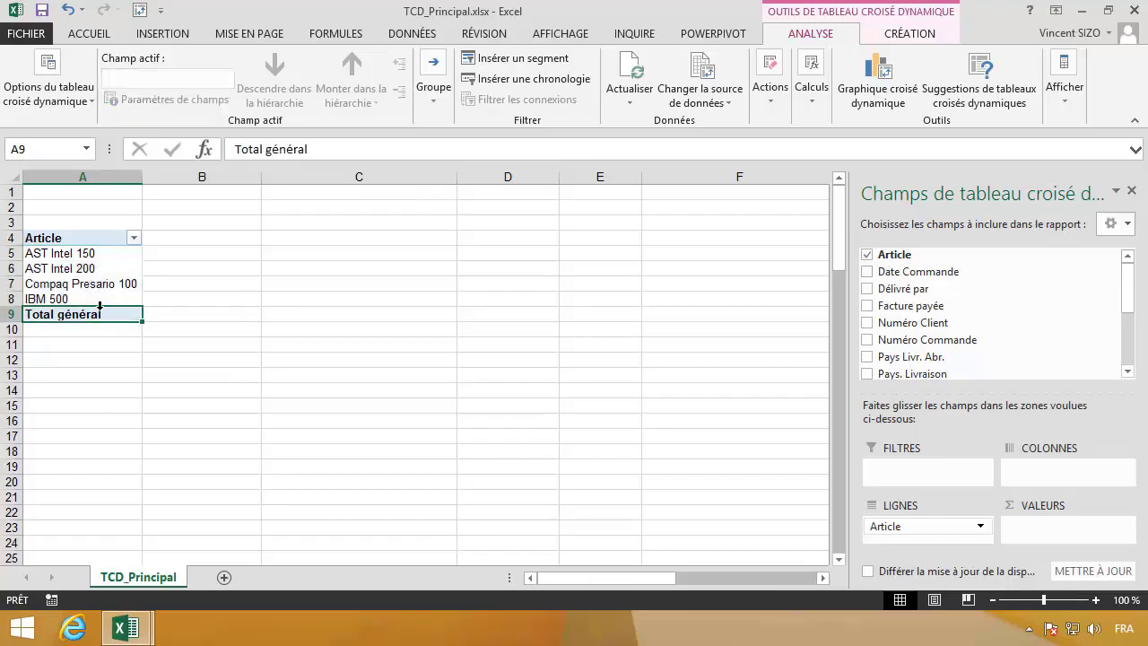
click(9, 314)
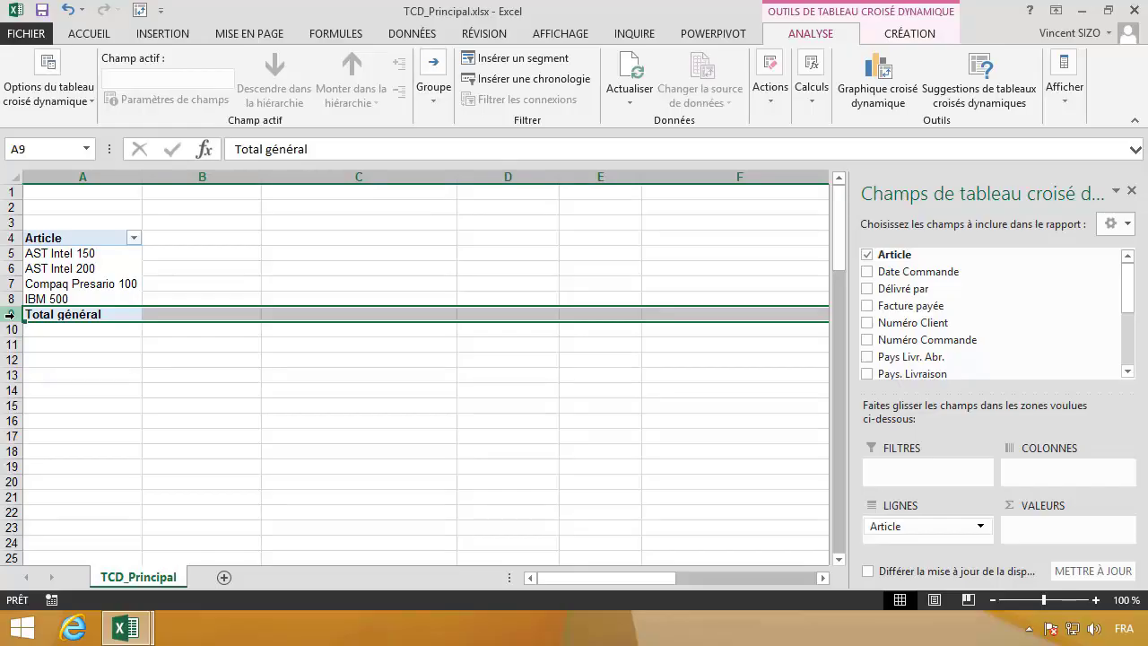
right_click(9, 314)
click(85, 464)
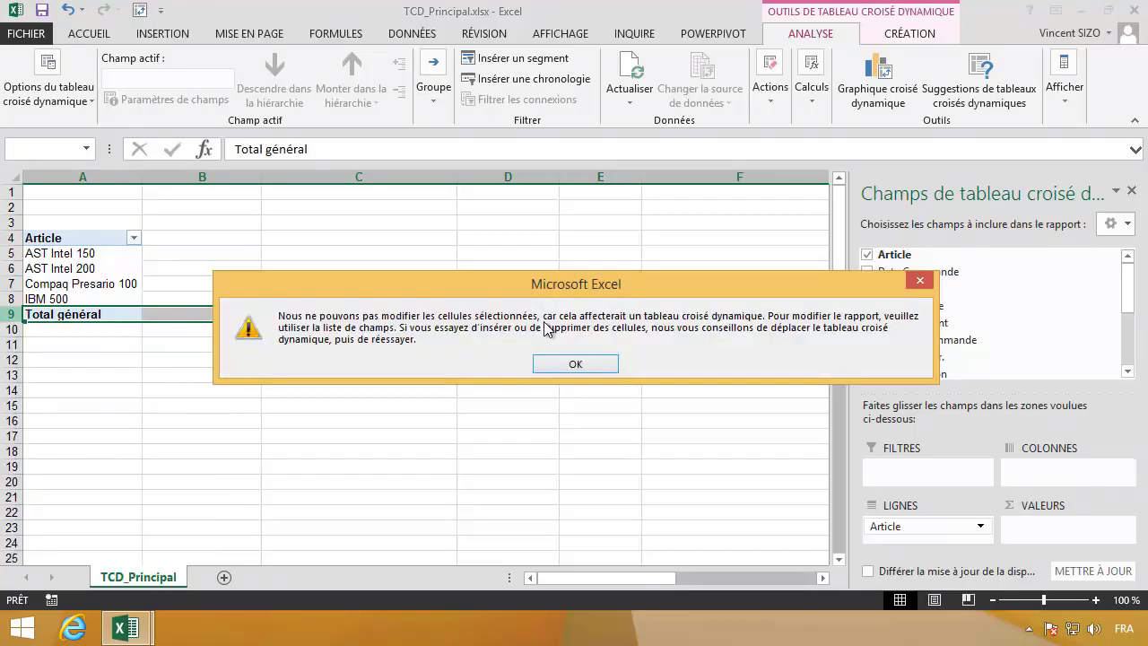
click(553, 363)
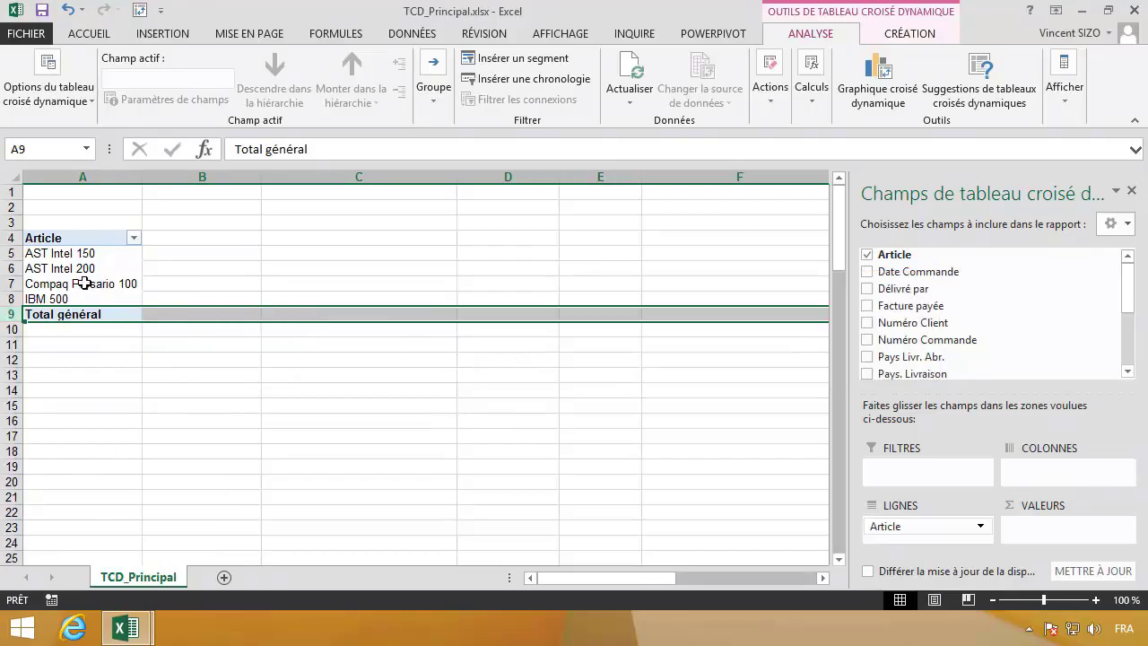
right_click(7, 316)
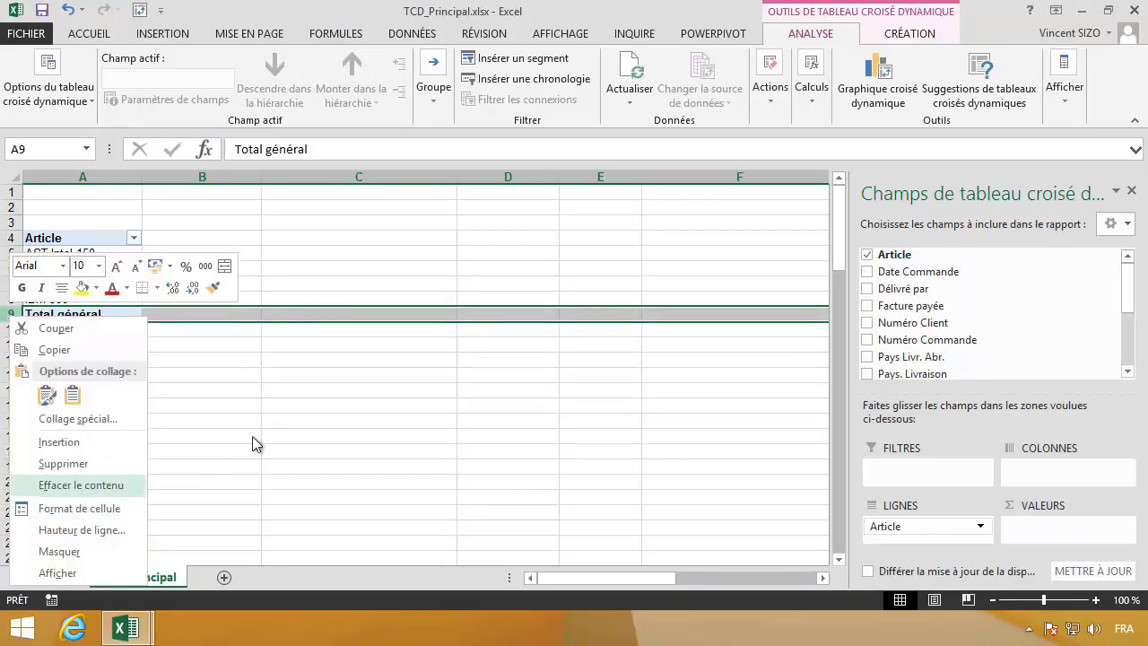
key(Escape)
click(109, 305)
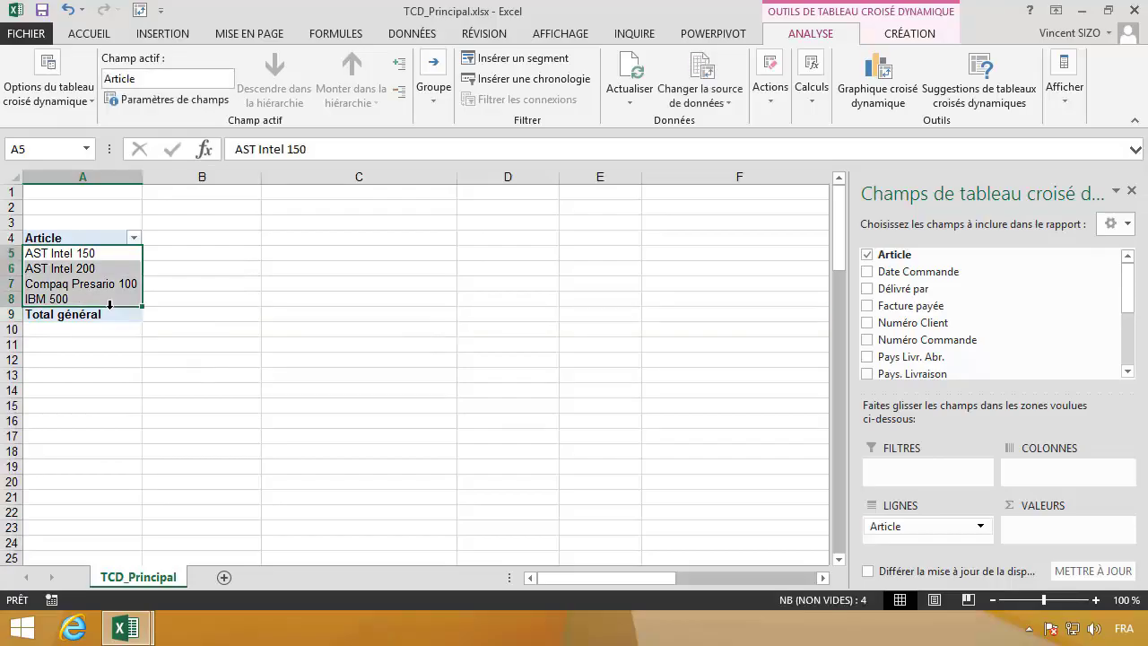
click(109, 305)
click(107, 297)
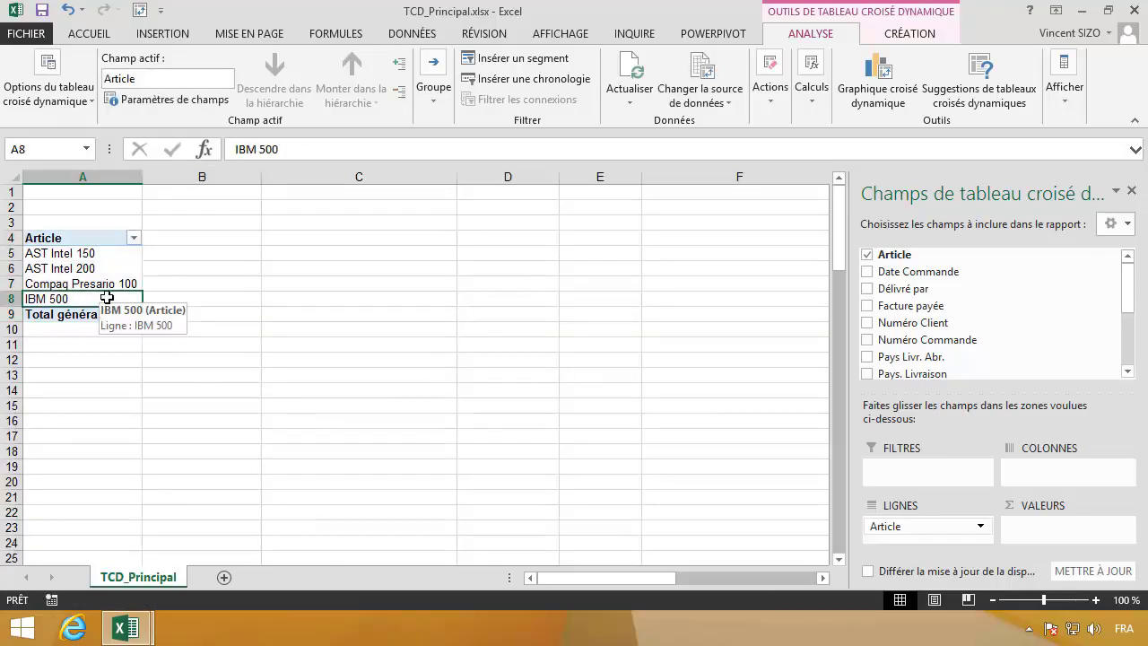
click(77, 312)
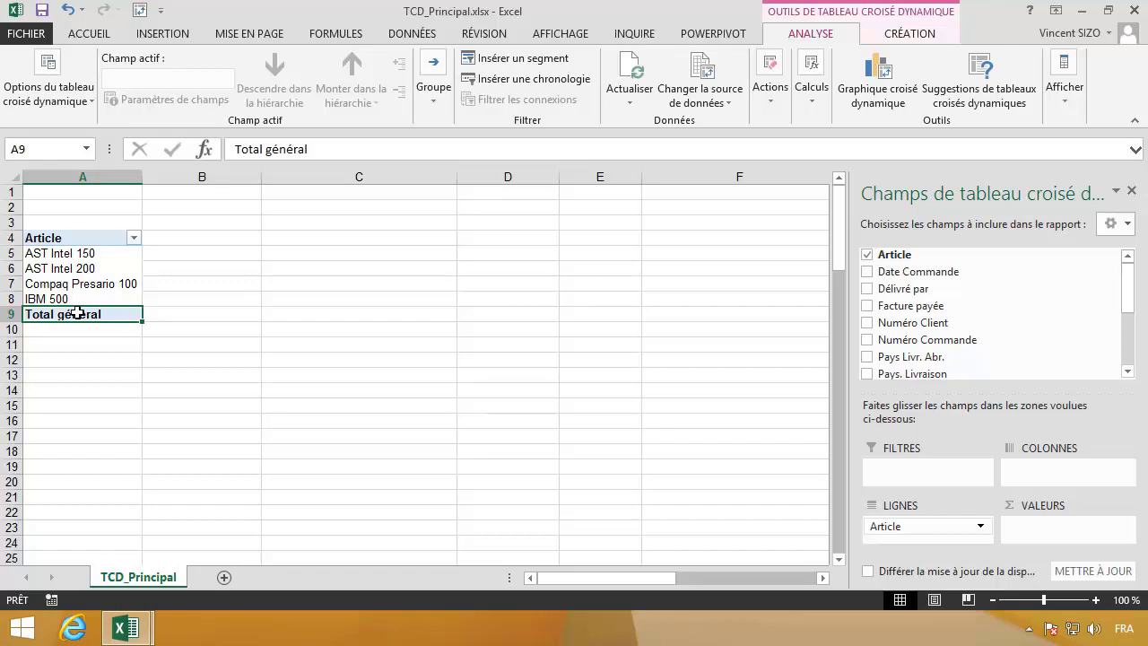
Step: Turn off grand totals for rows and columns, then minimise the remote Excel session
click(909, 35)
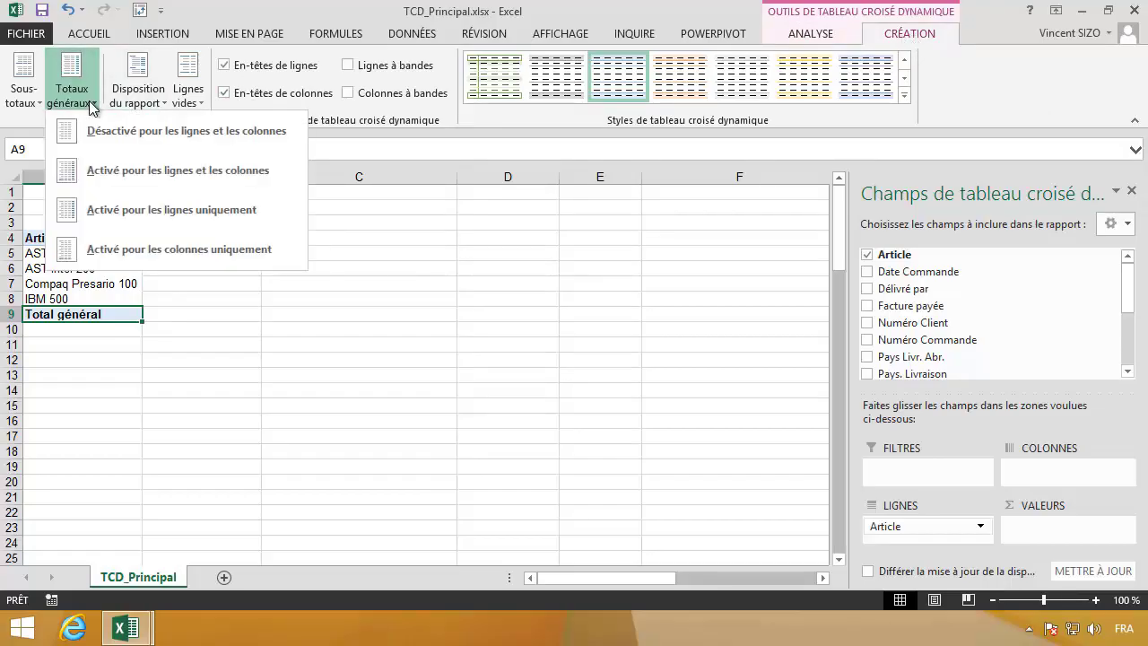
click(169, 139)
click(76, 273)
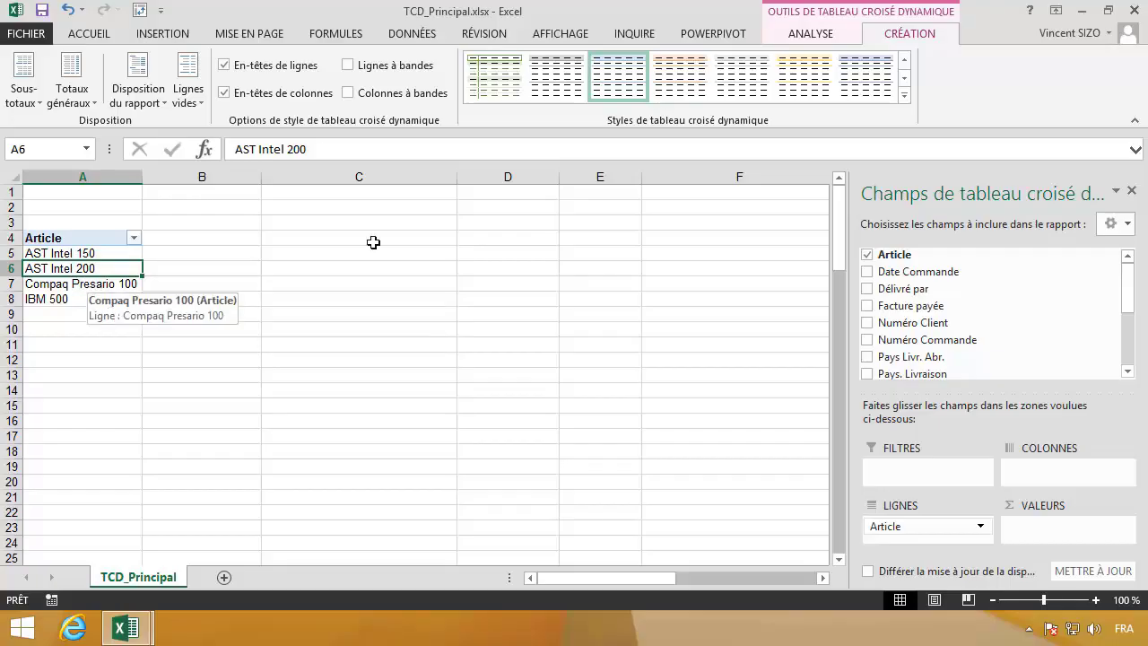
mouse_move(667, 5)
click(754, 18)
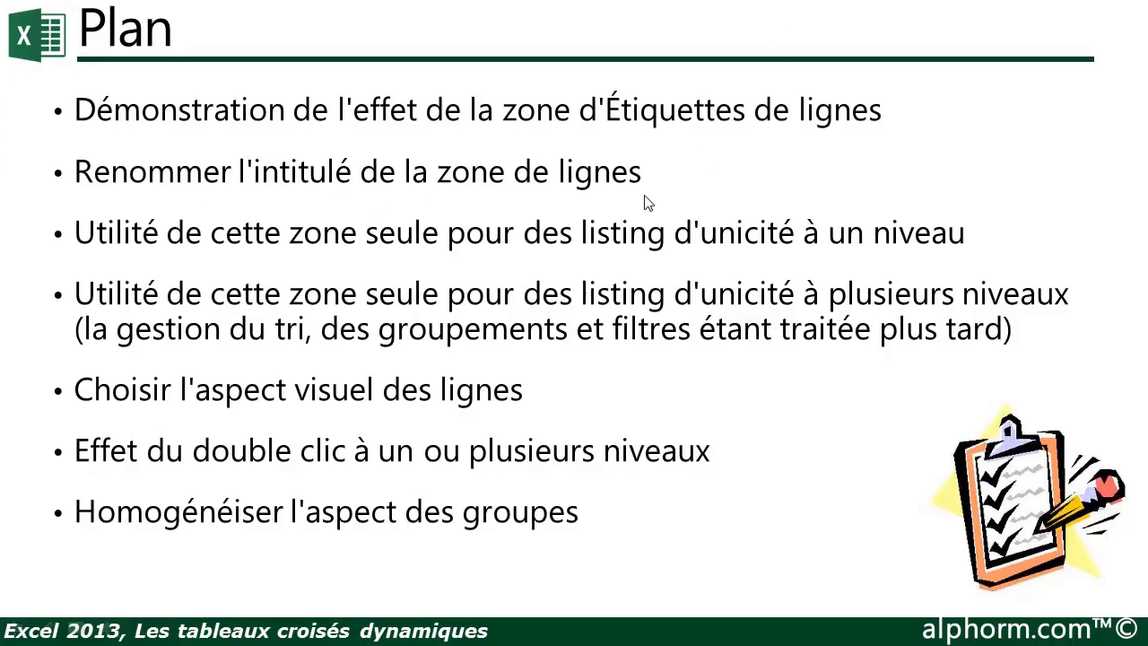
Step: Back in Excel, retitle header cell A4 from Article to 'Articles Uniques'
key(super+d)
click(316, 620)
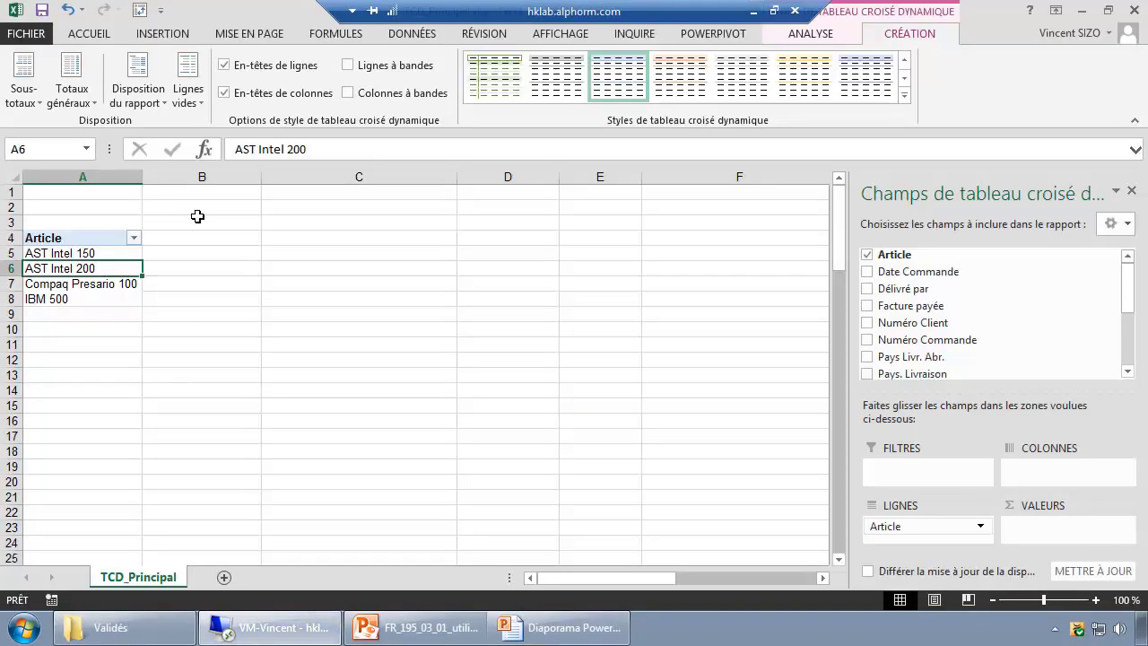
click(66, 238)
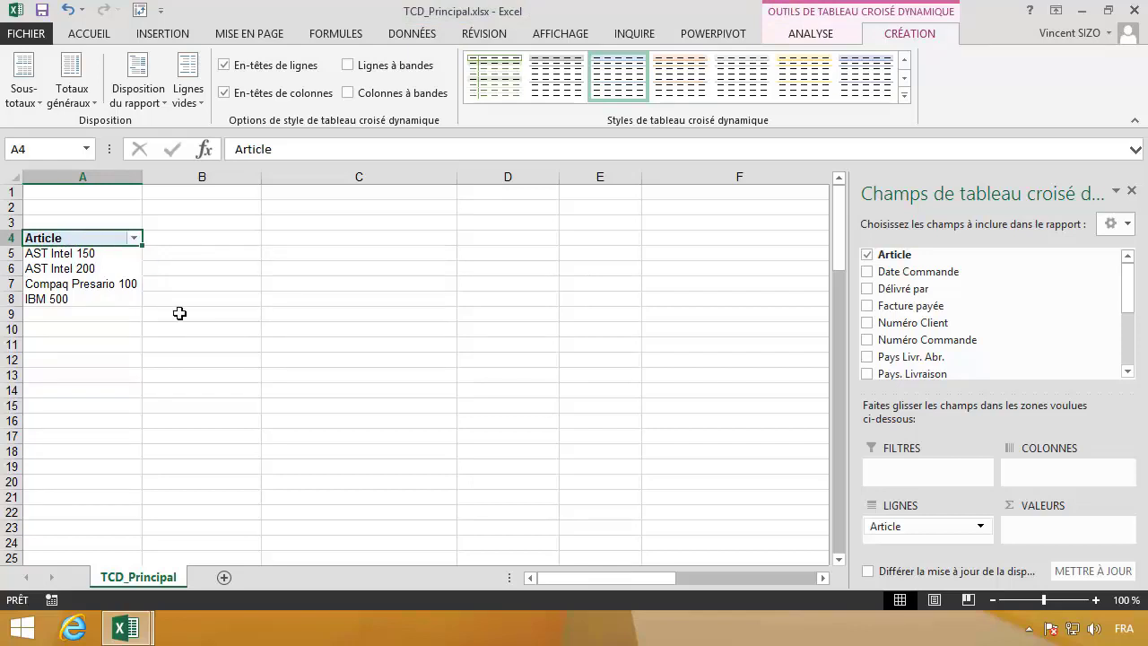
text(Articles)
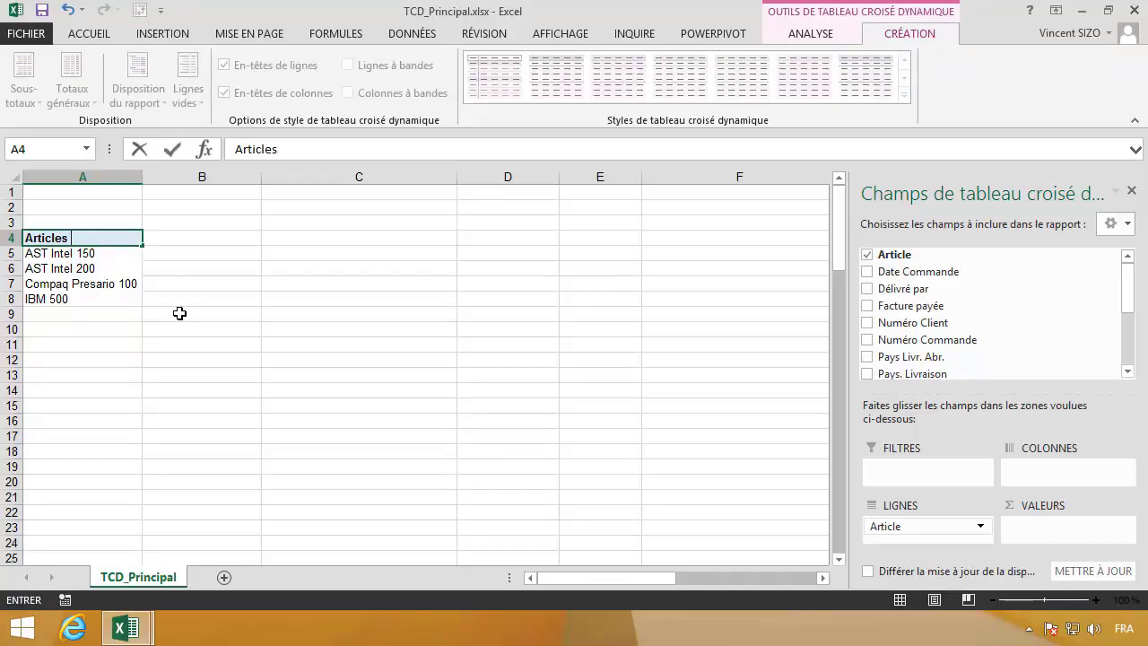
text( Uniques)
key(Return)
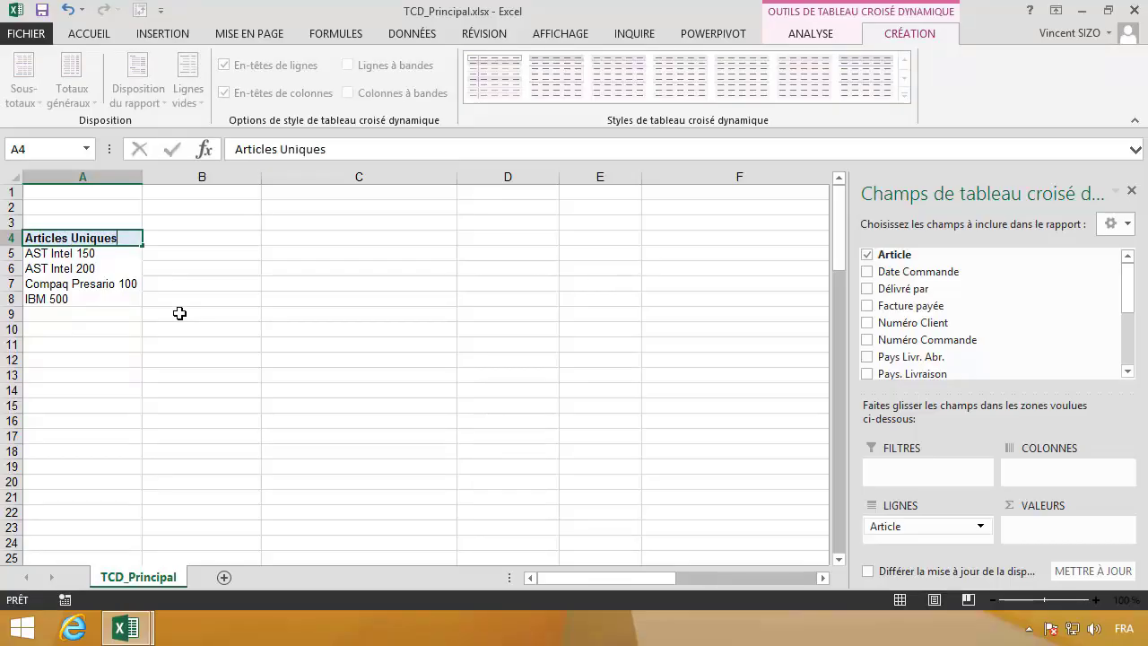
click(108, 267)
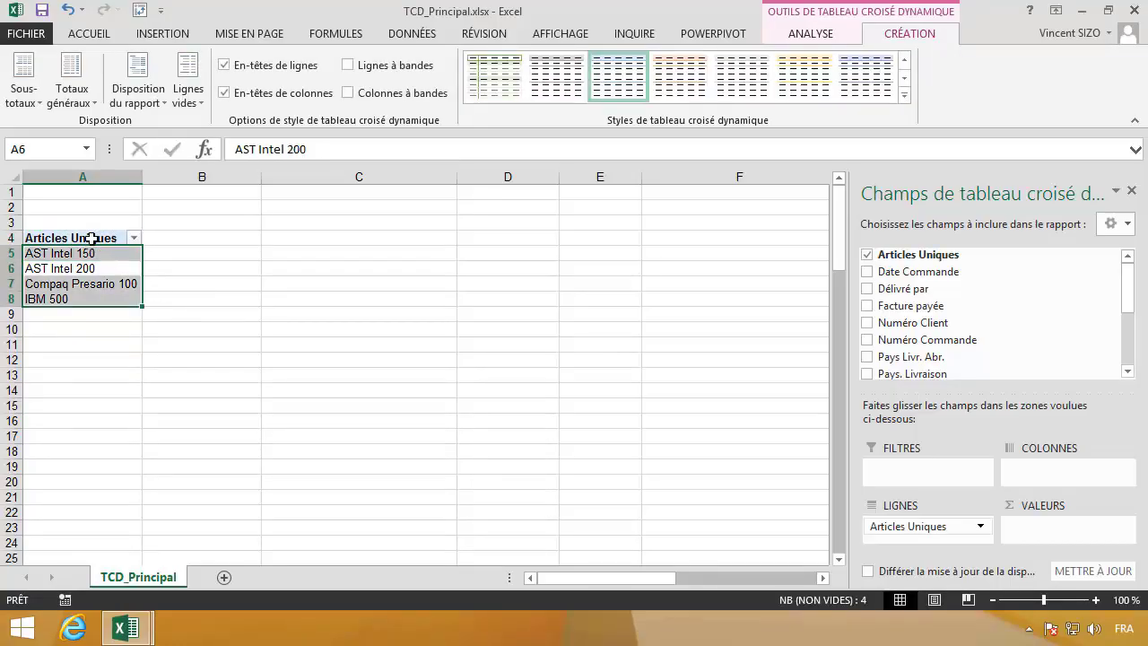
click(91, 238)
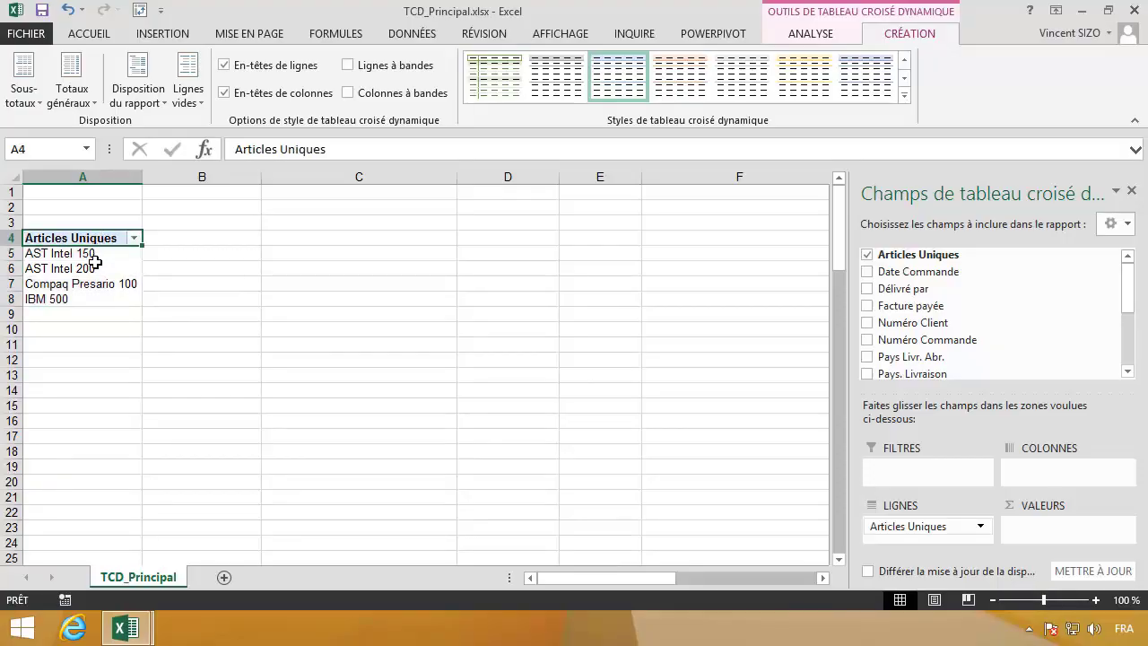
click(95, 262)
click(93, 238)
mouse_move(655, 7)
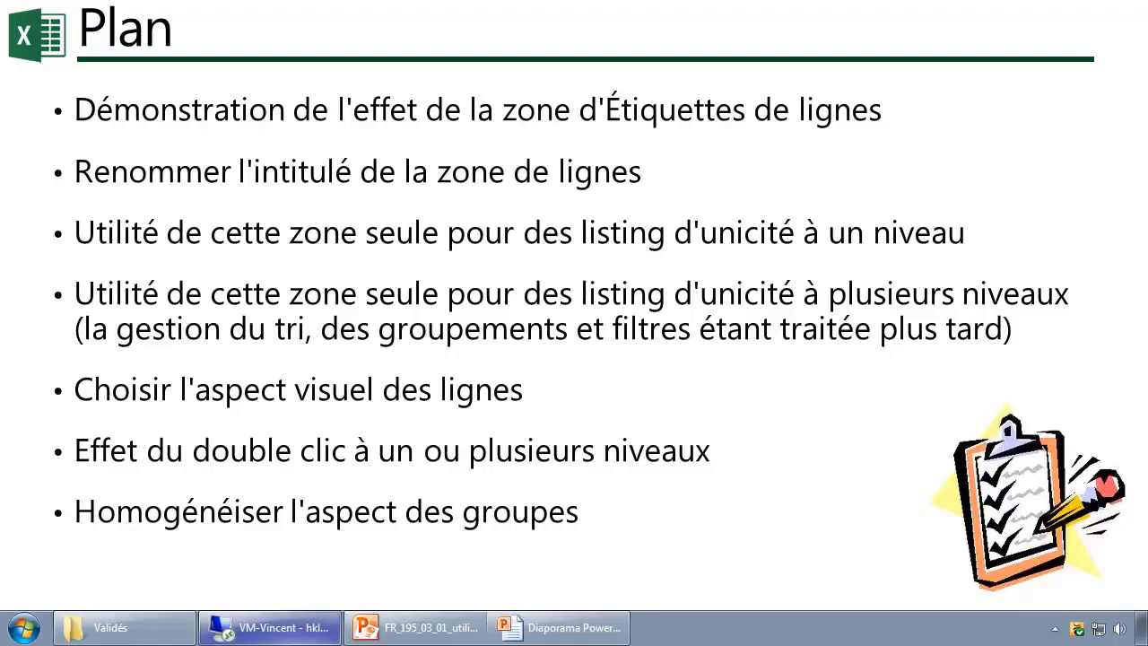
click(297, 632)
click(97, 254)
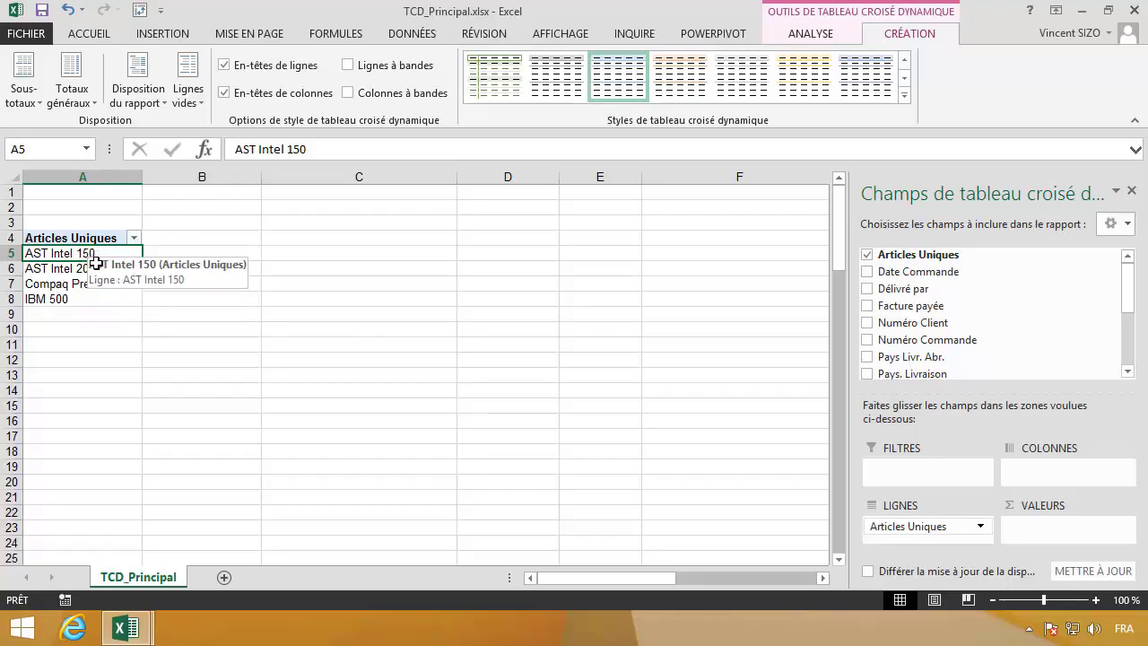
Step: Select the four articles A5:A8 and show the DONNÉES sorting and filtering tools
click(90, 248)
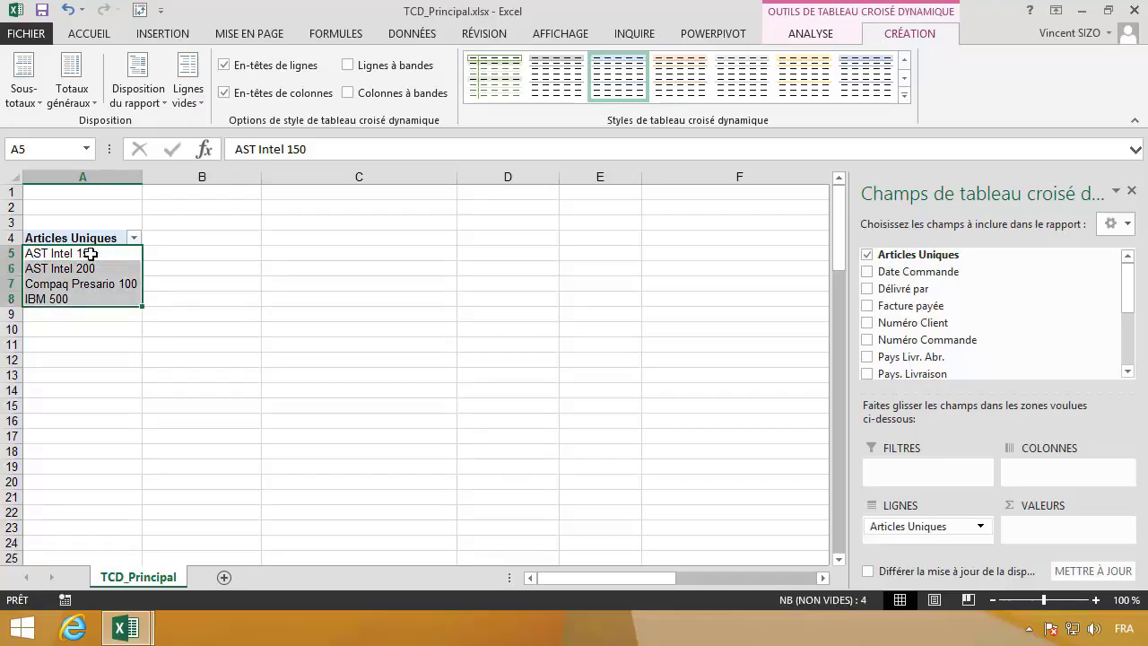
click(90, 254)
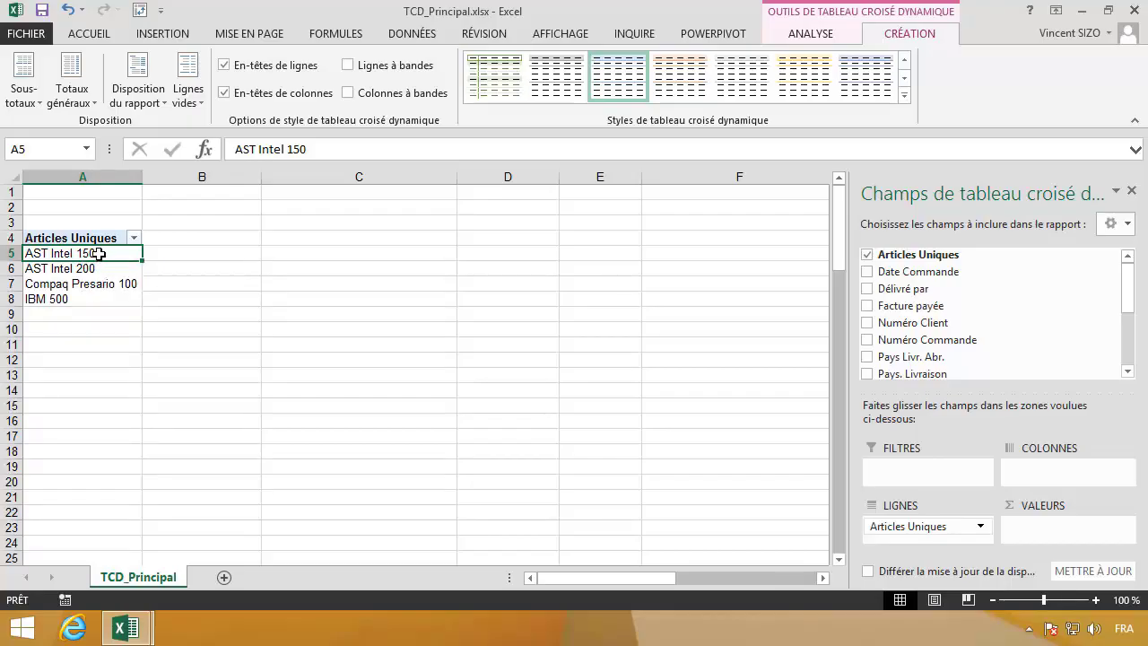
drag(97, 256, 94, 298)
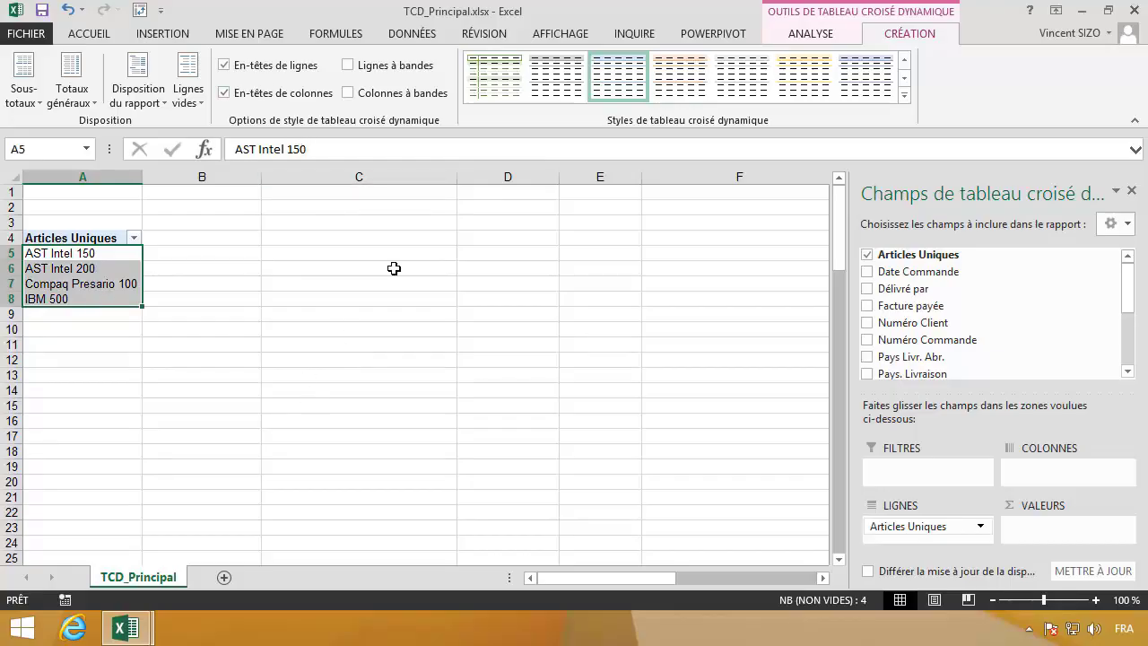
click(424, 36)
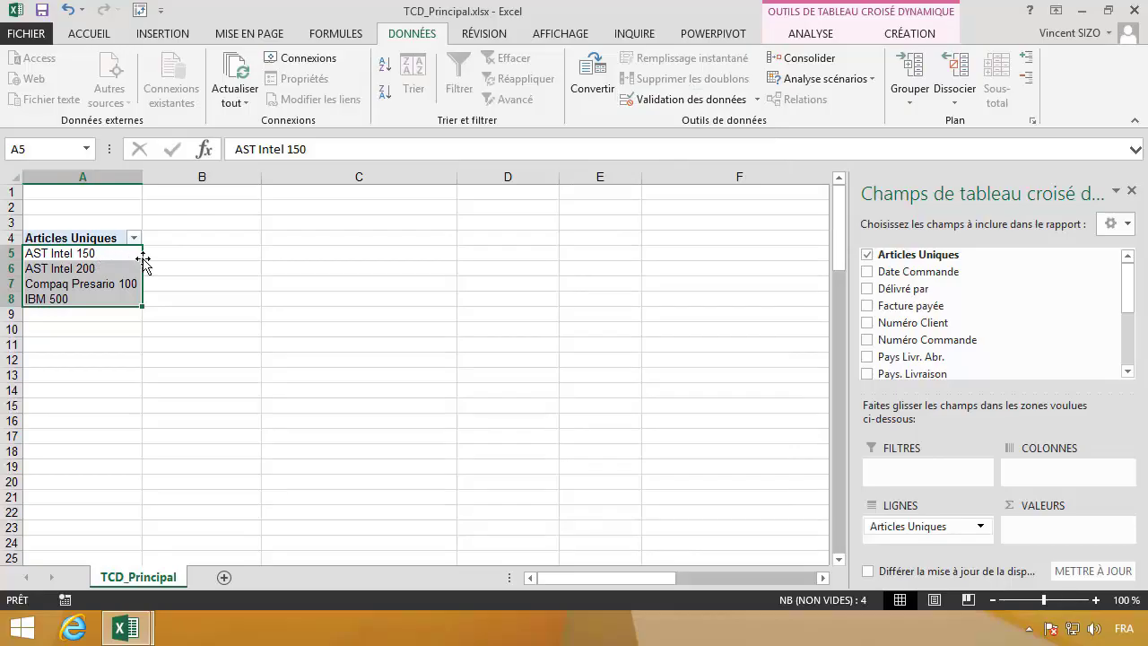
click(119, 253)
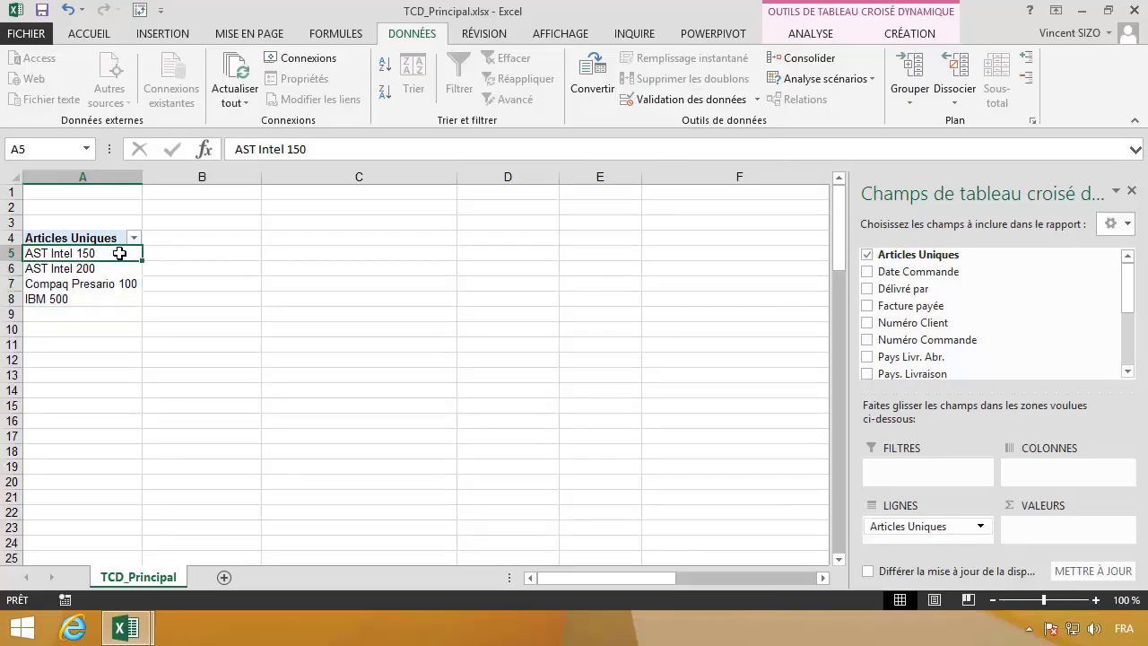
drag(119, 253, 115, 292)
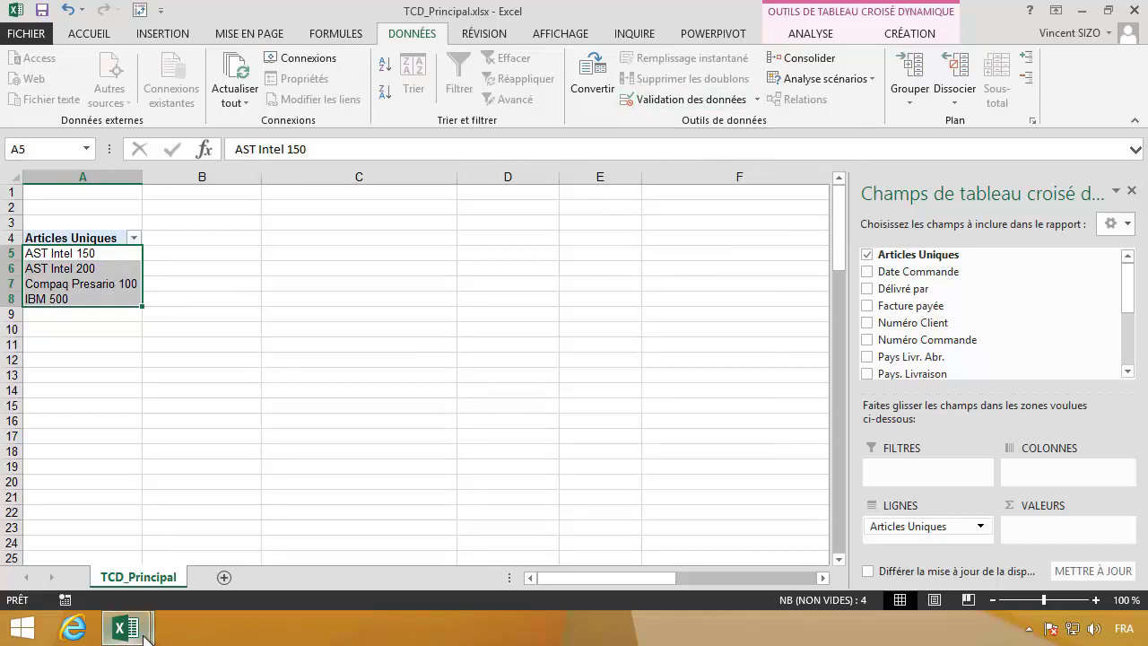
Step: Switch to the Dataset_2001 workbook and back to TCD_Principal, then step through the article items
mouse_move(144, 633)
click(230, 578)
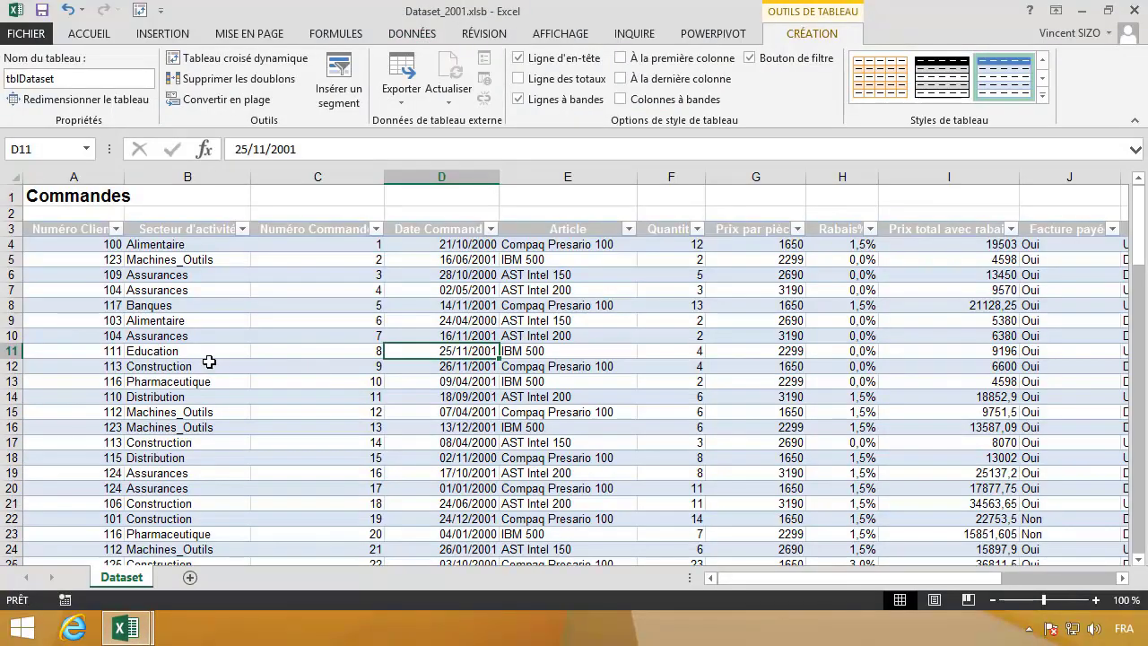
click(122, 562)
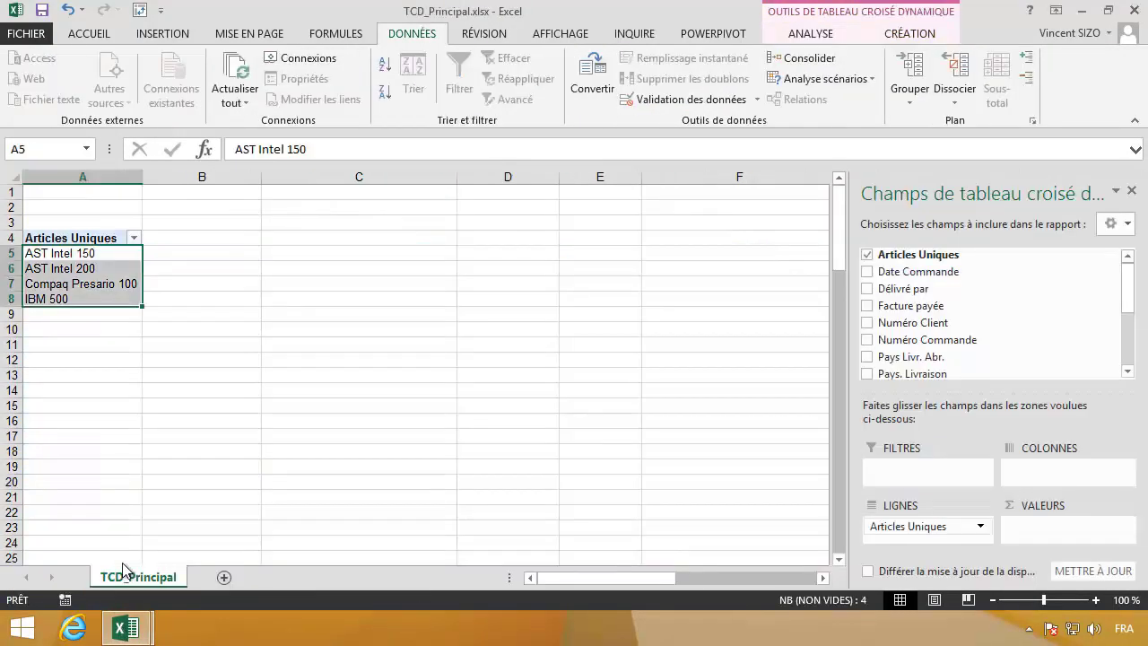
key(Return)
key(Return)
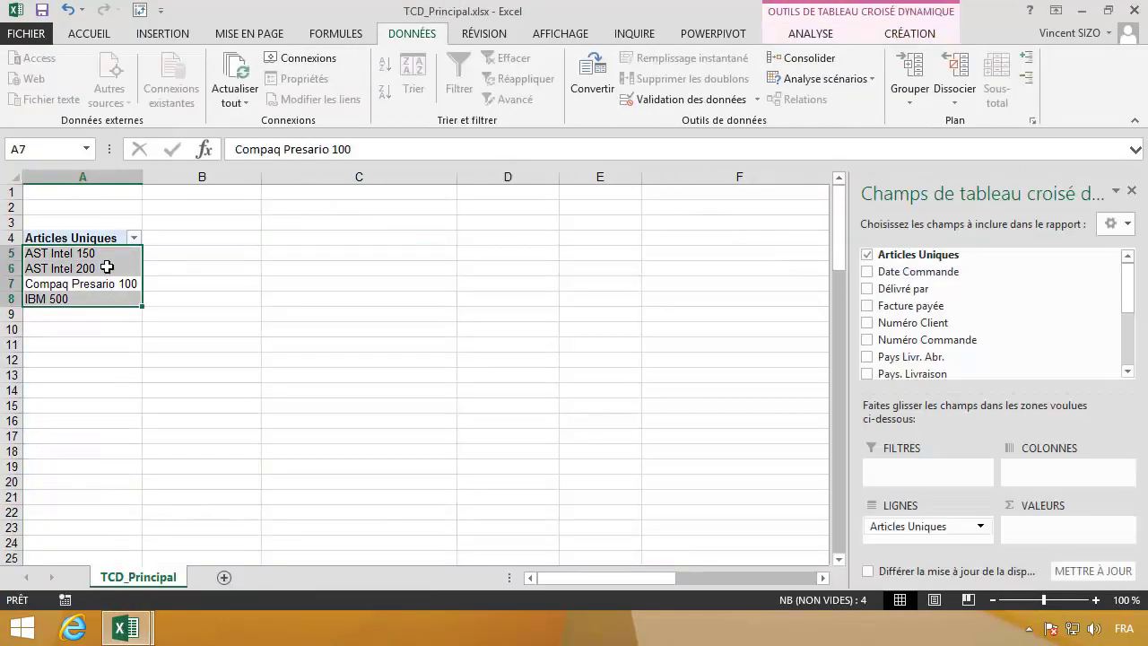
click(106, 268)
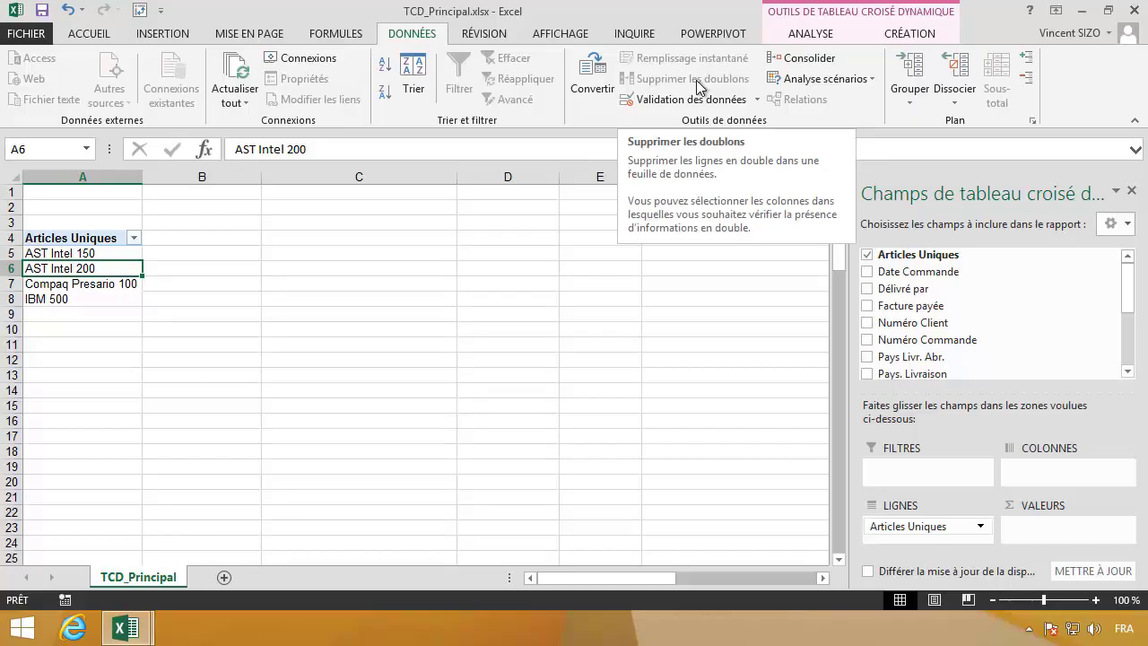
click(80, 252)
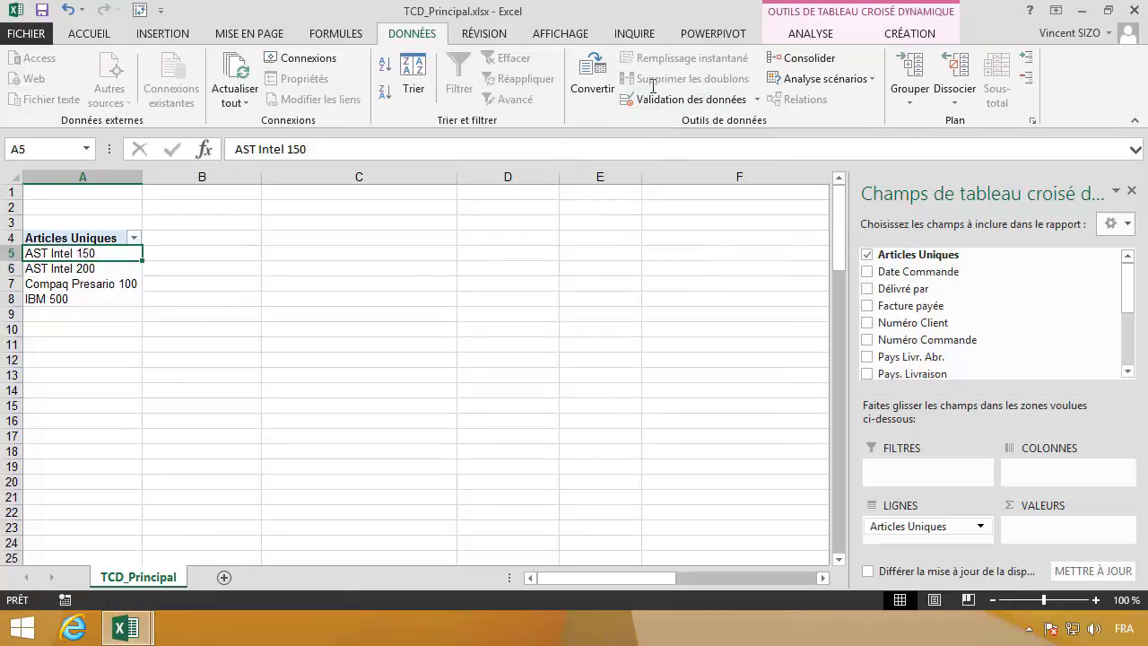
Step: Check the context menu of a pivot item, dismiss it, and reselect the articles
right_click(118, 282)
click(156, 334)
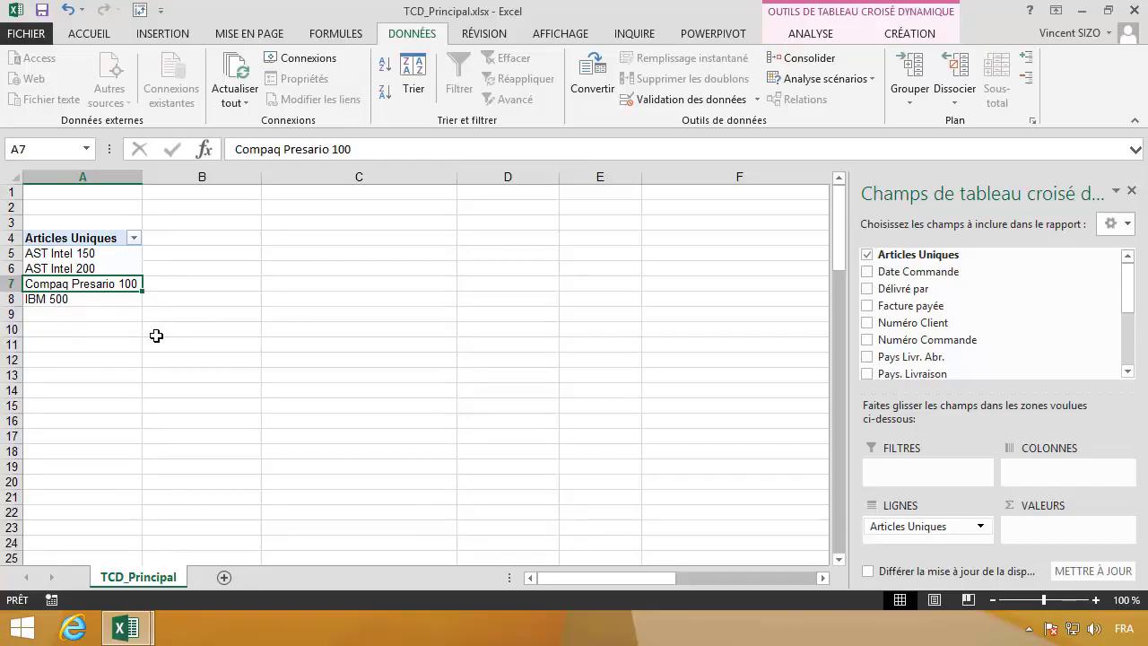
click(111, 259)
click(108, 264)
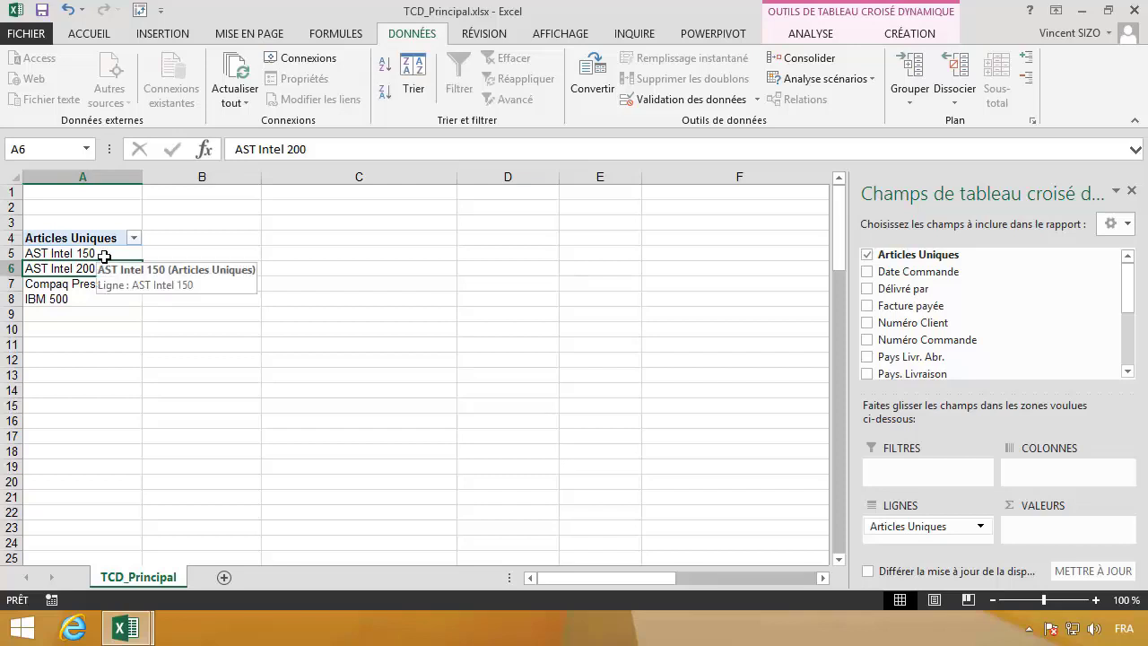
click(106, 255)
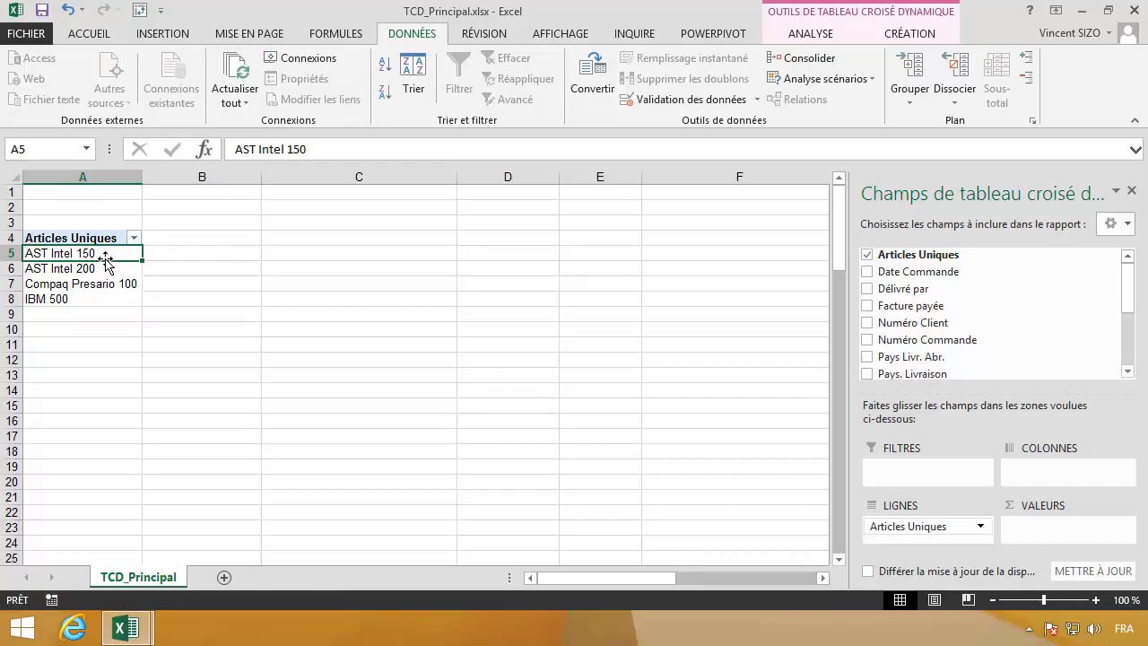
right_click(106, 258)
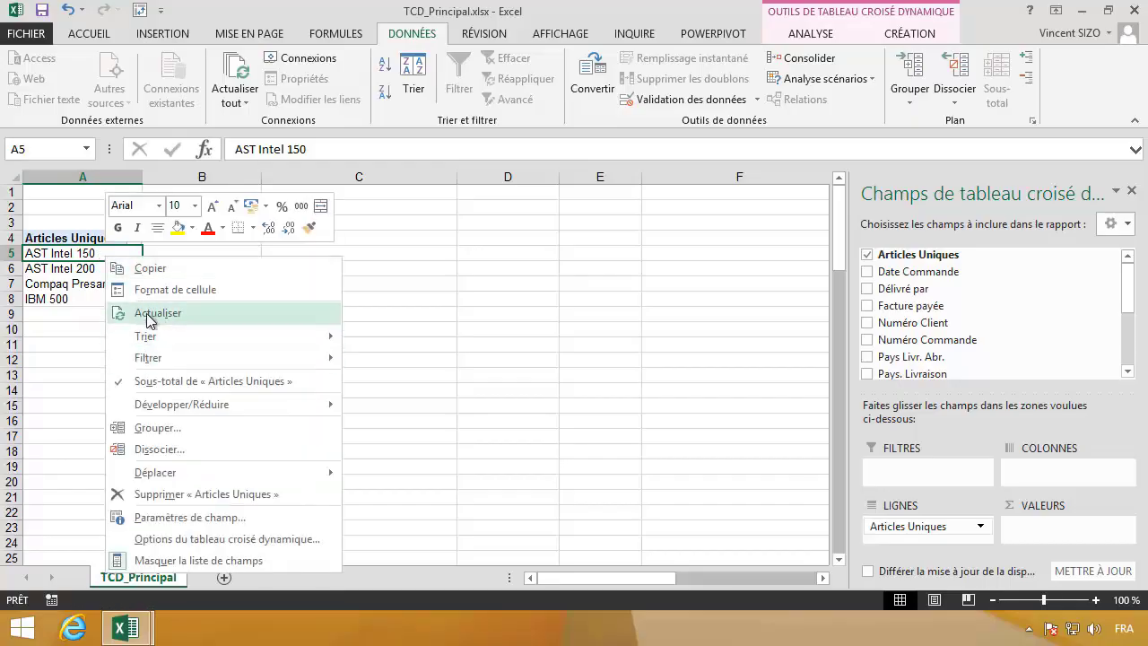
click(61, 298)
click(60, 299)
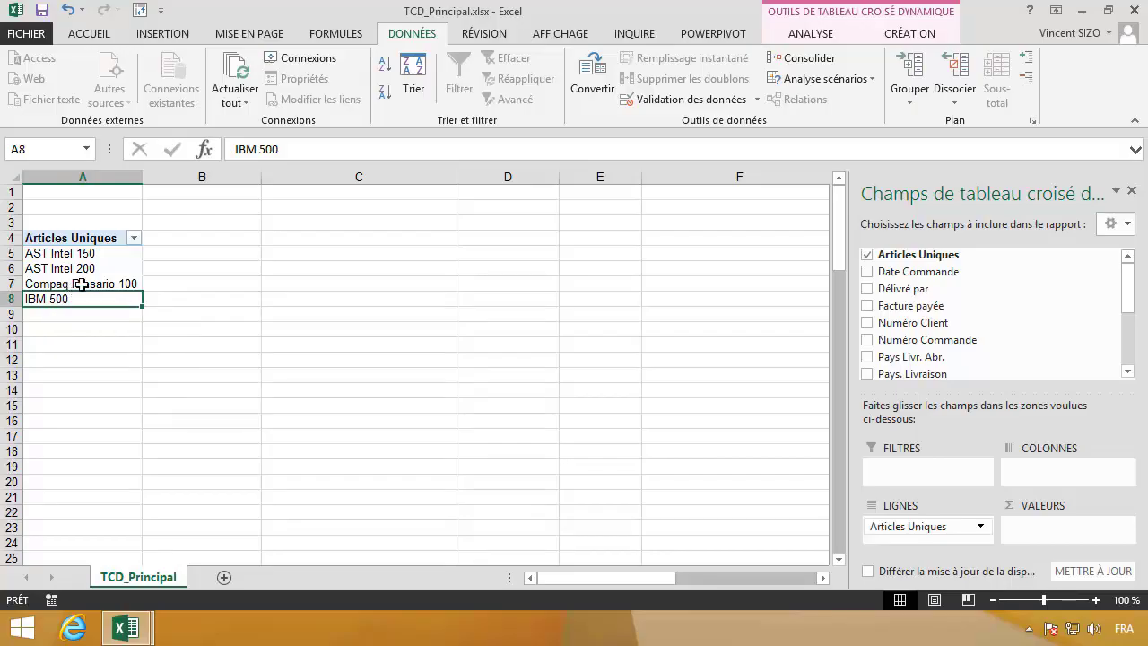
click(81, 285)
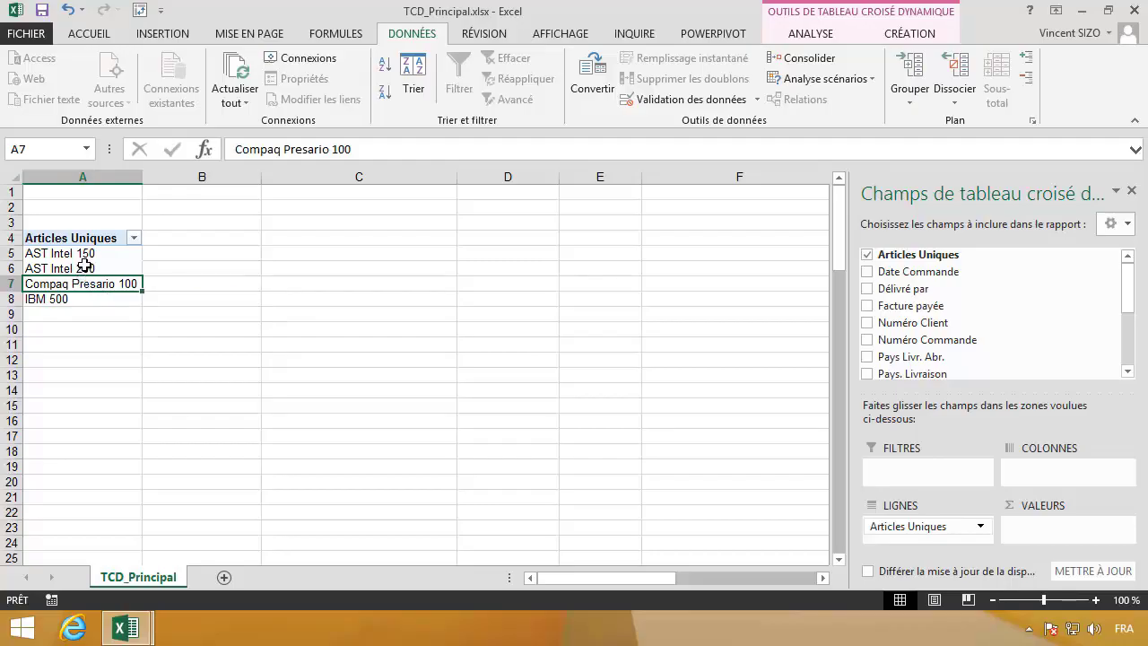
drag(85, 254, 84, 292)
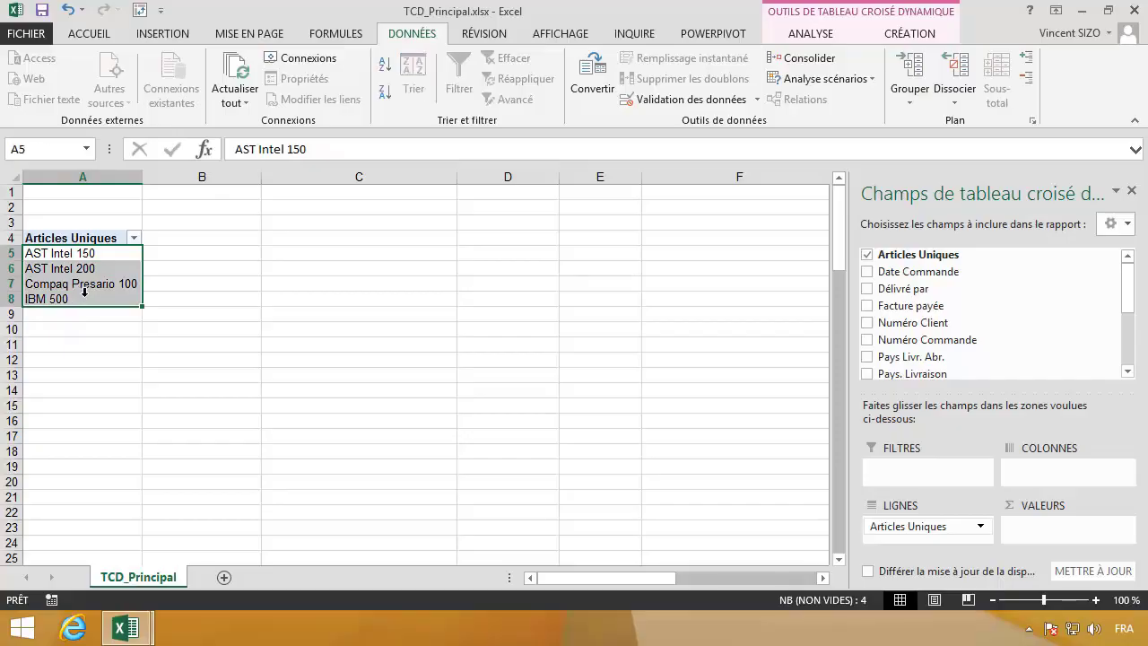
click(126, 627)
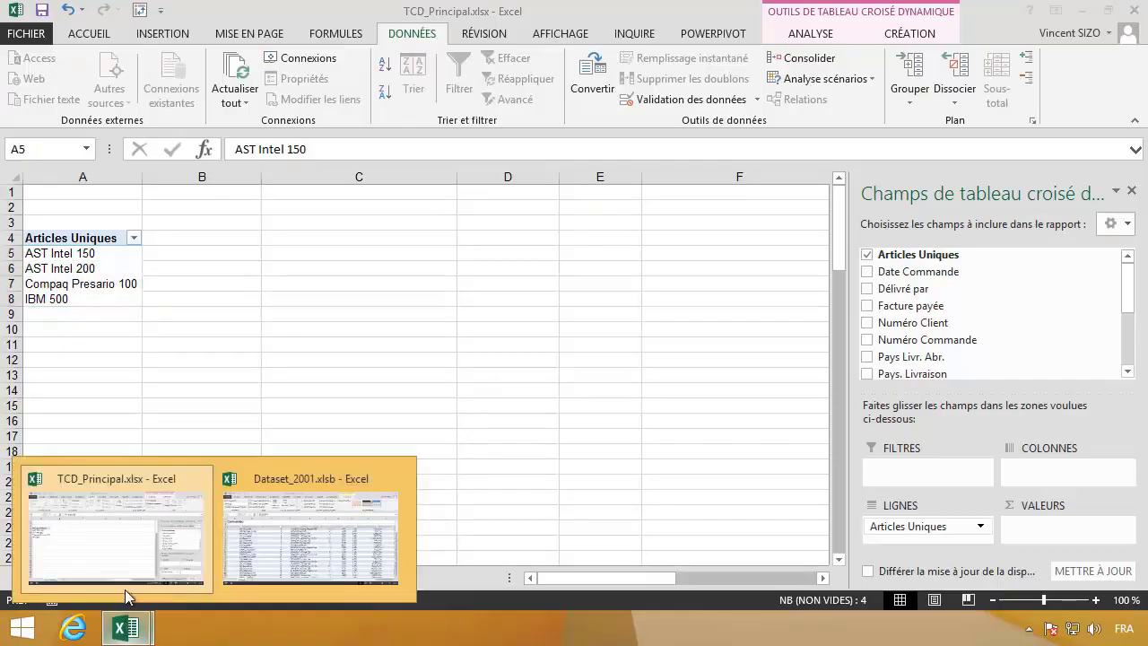
click(255, 555)
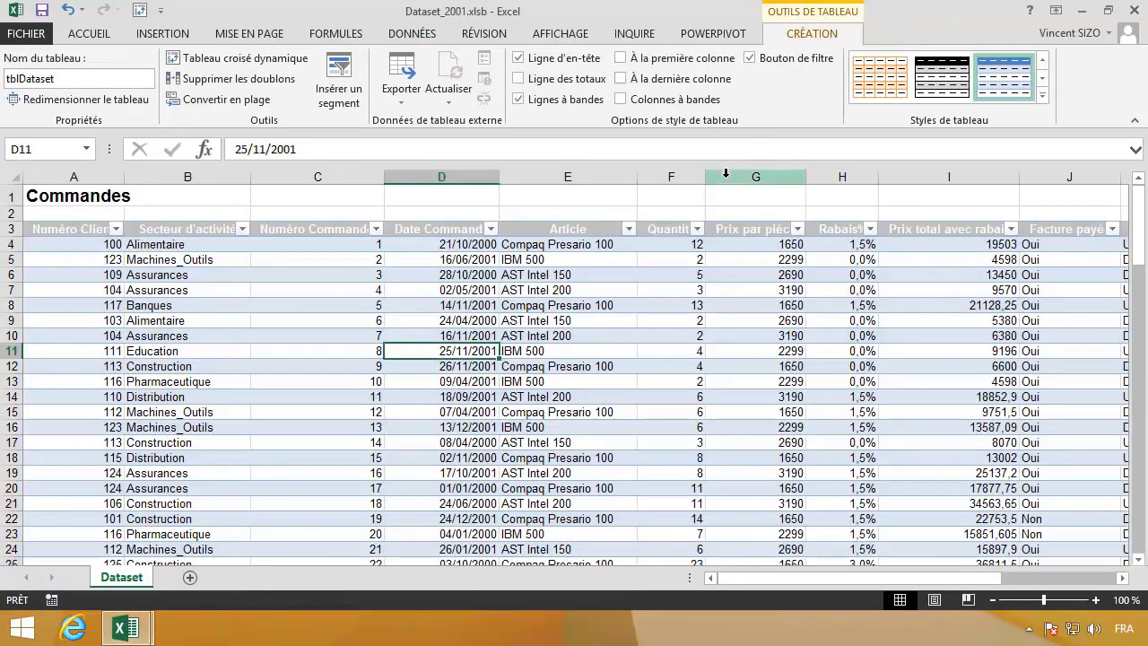
click(1083, 10)
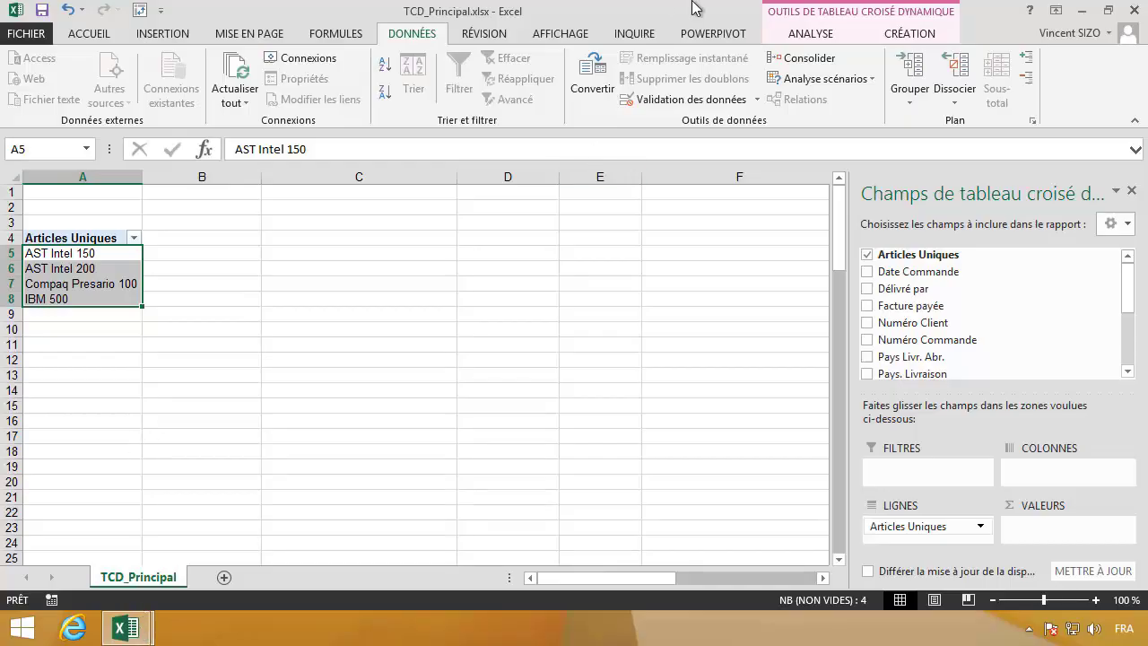
mouse_move(702, 7)
click(754, 10)
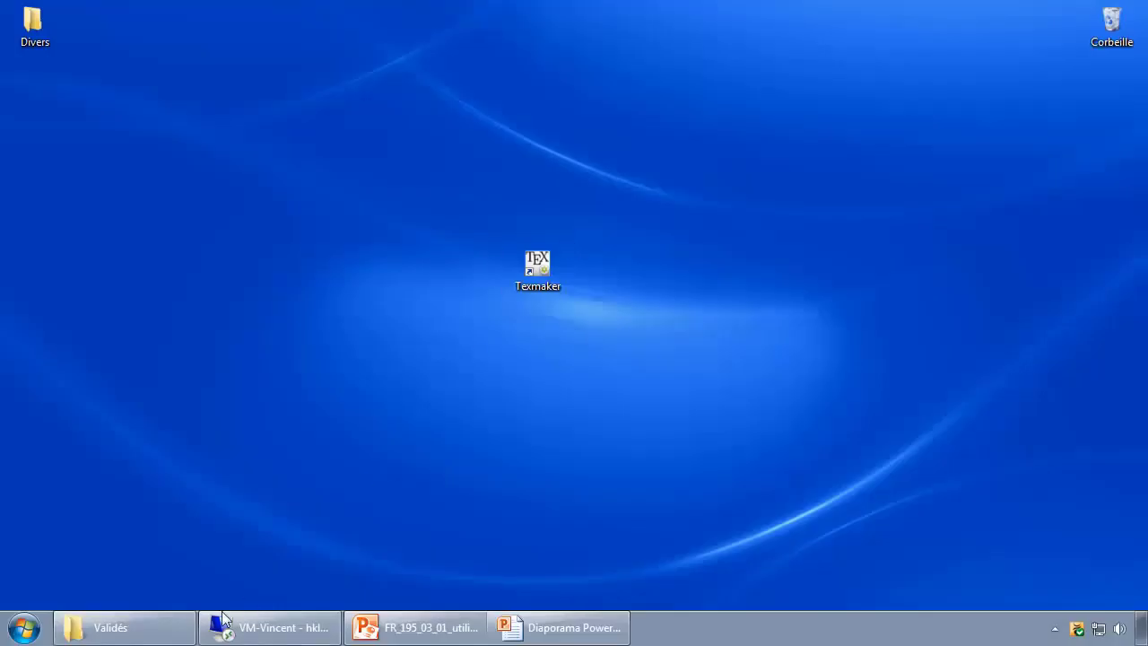
click(226, 620)
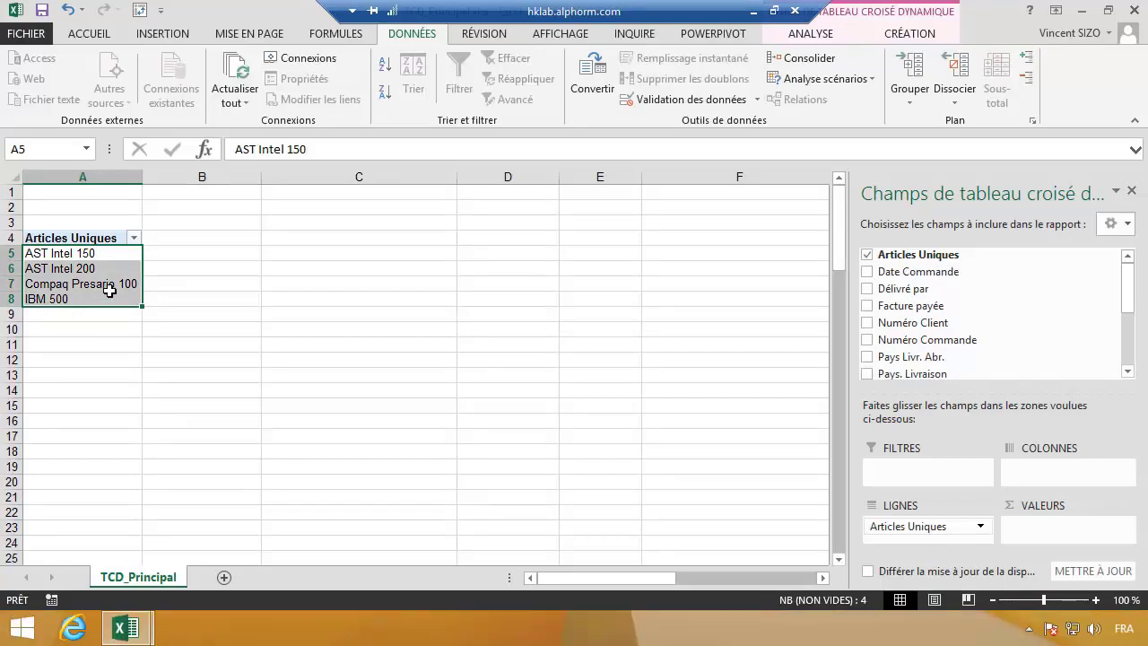
click(109, 289)
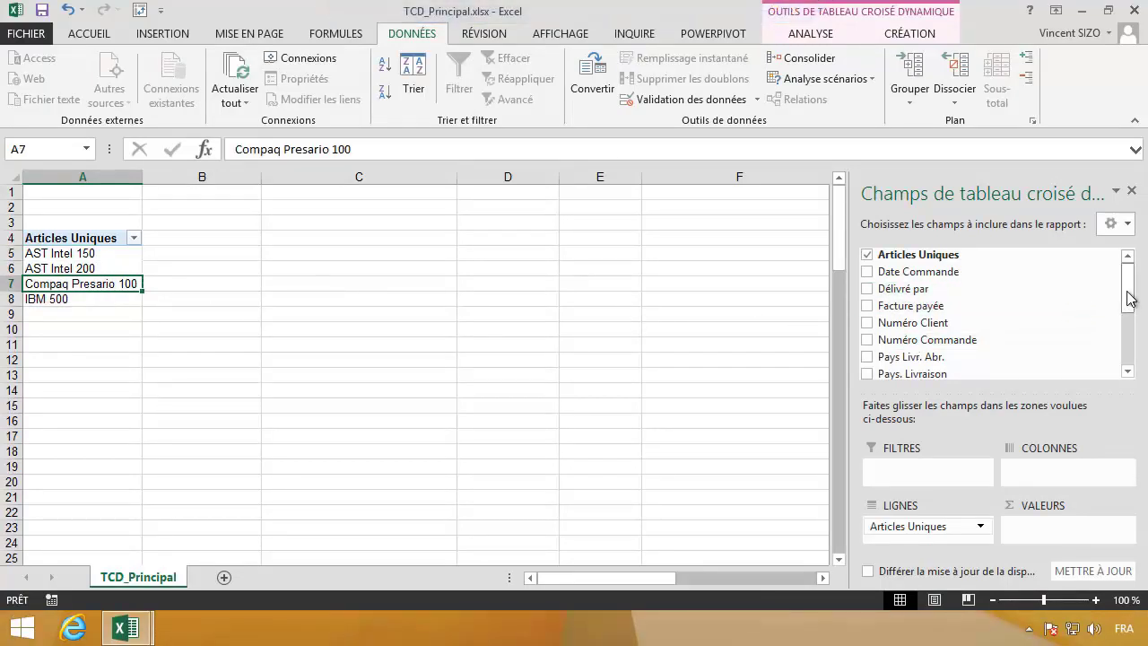
drag(1128, 298, 1123, 358)
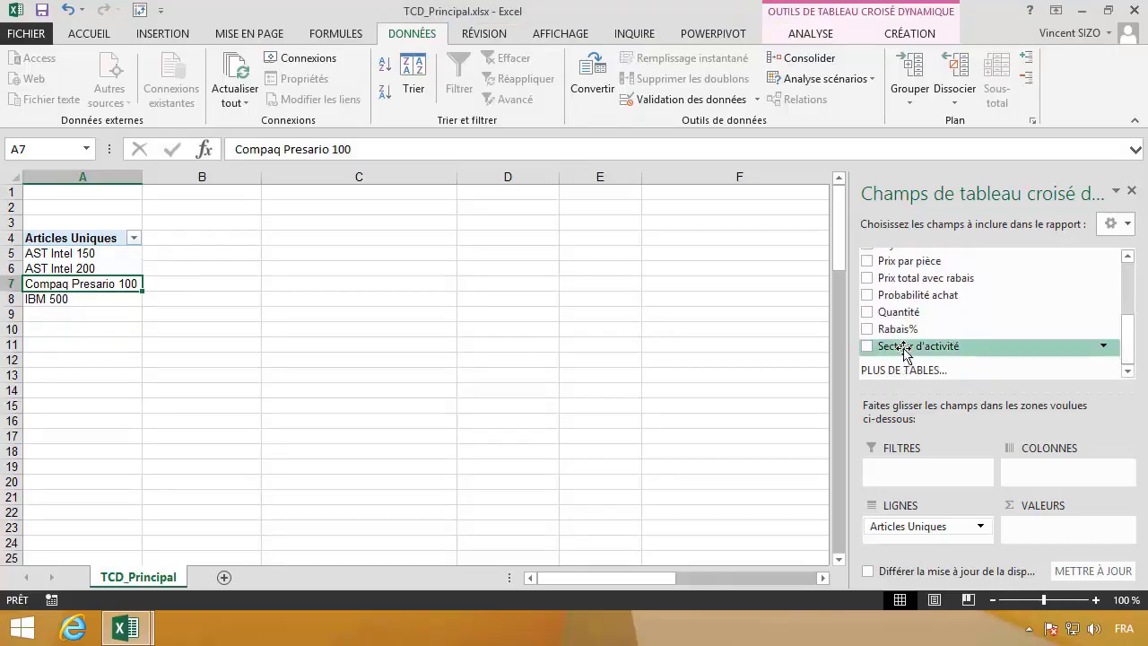
mouse_move(903, 357)
mouse_down()
mouse_move(918, 531)
mouse_move(875, 521)
mouse_up()
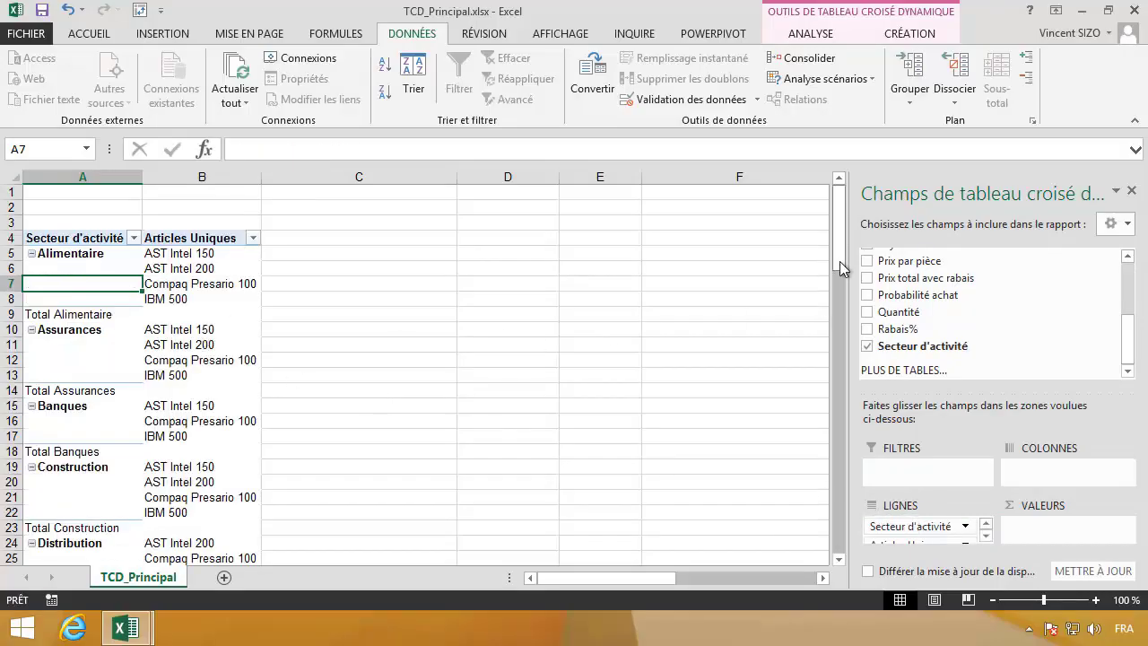
drag(840, 263, 837, 283)
mouse_move(834, 289)
mouse_down()
mouse_move(829, 330)
mouse_move(820, 251)
mouse_up()
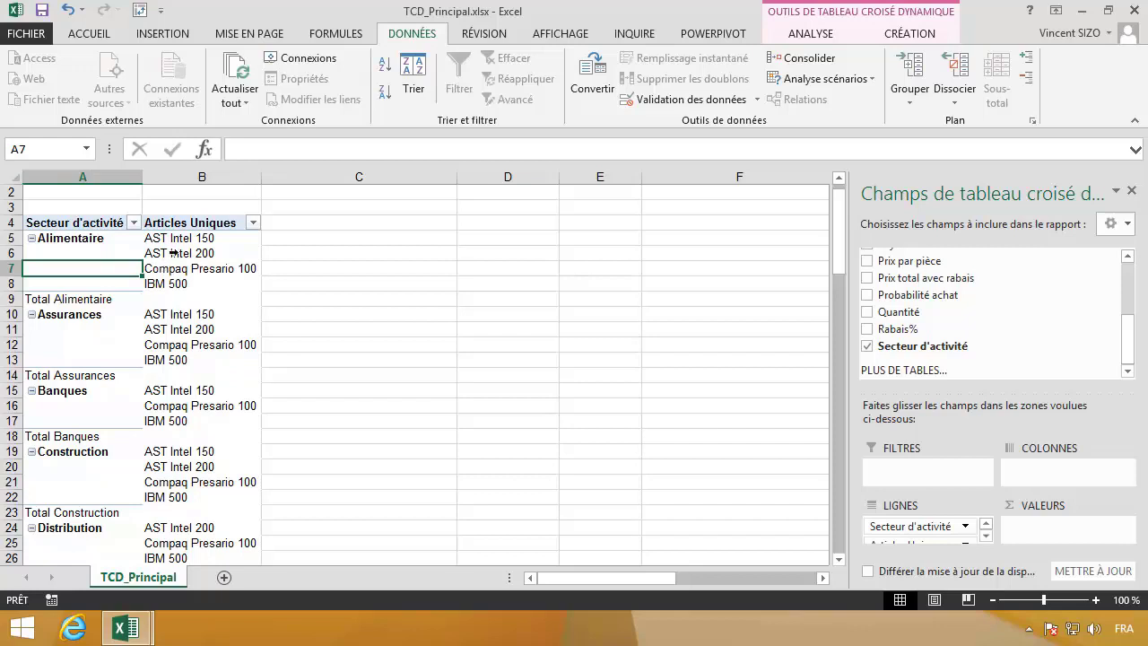
Step: Choose CRÉATION > Sous-totaux > Ne pas afficher les sous-totaux to hide every sector subtotal
click(90, 302)
click(78, 369)
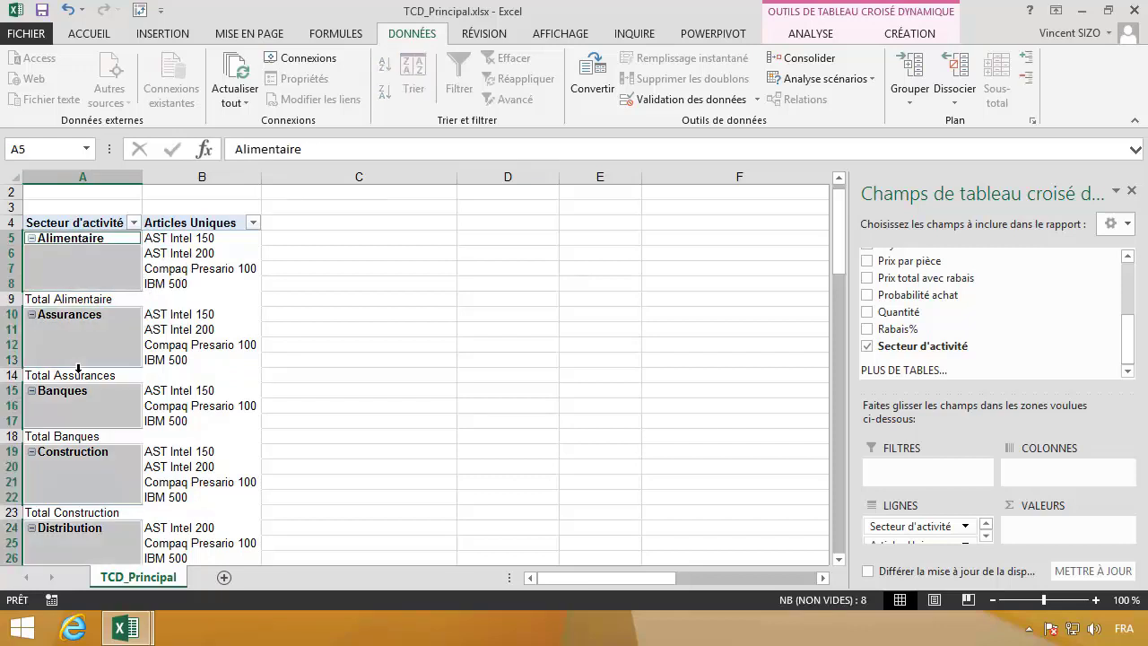
click(887, 41)
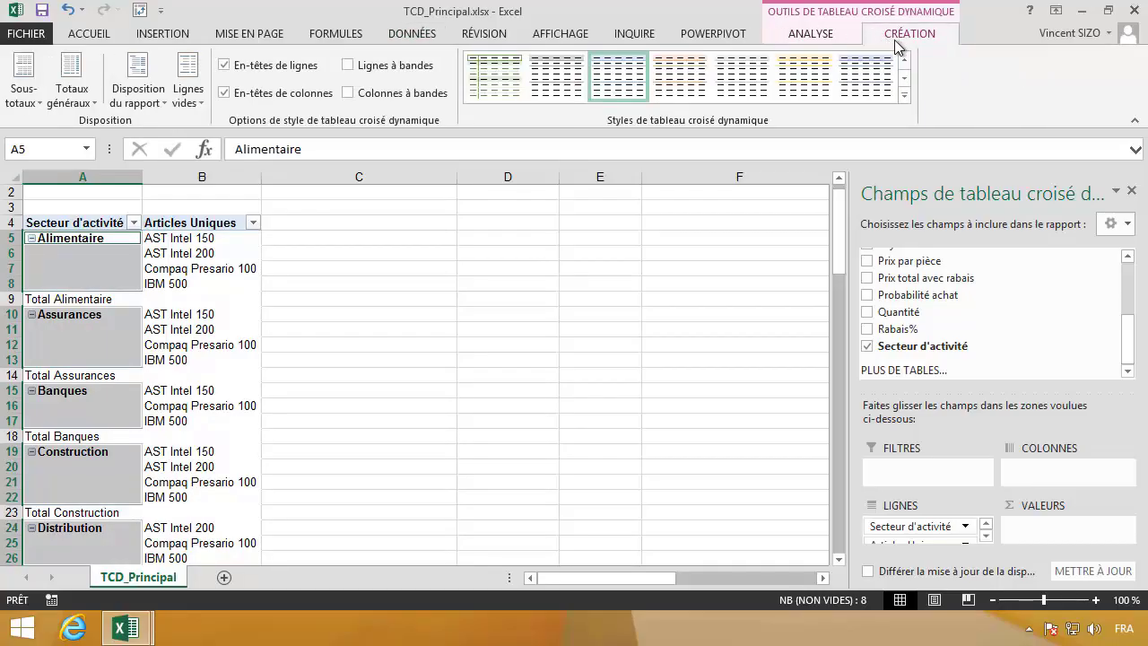
click(33, 99)
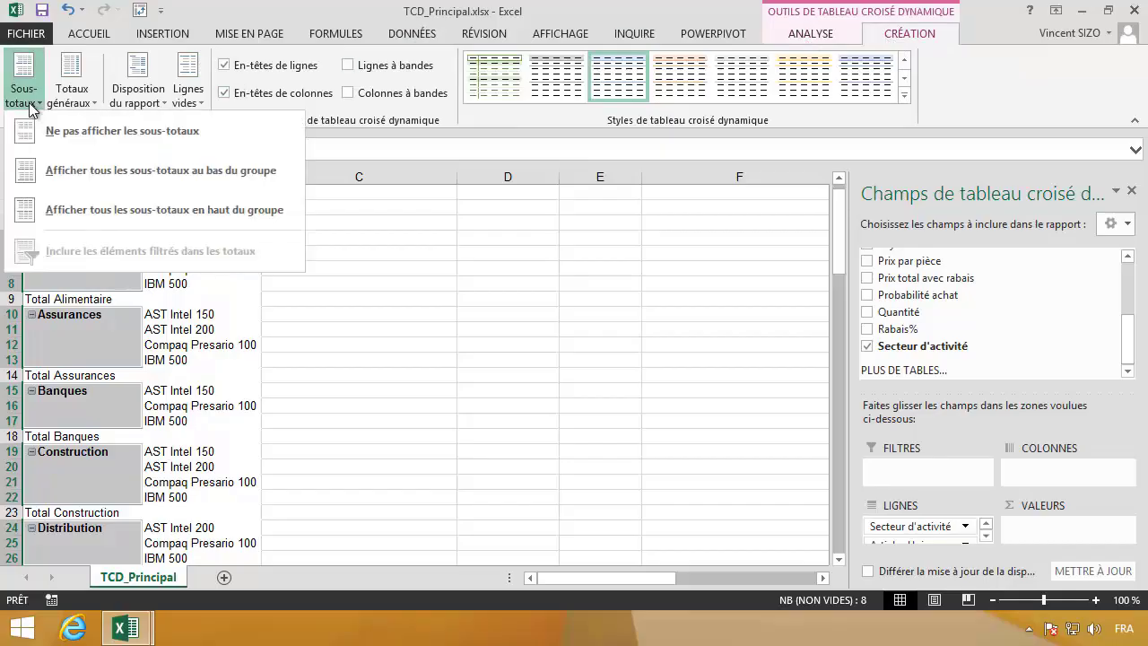
click(56, 132)
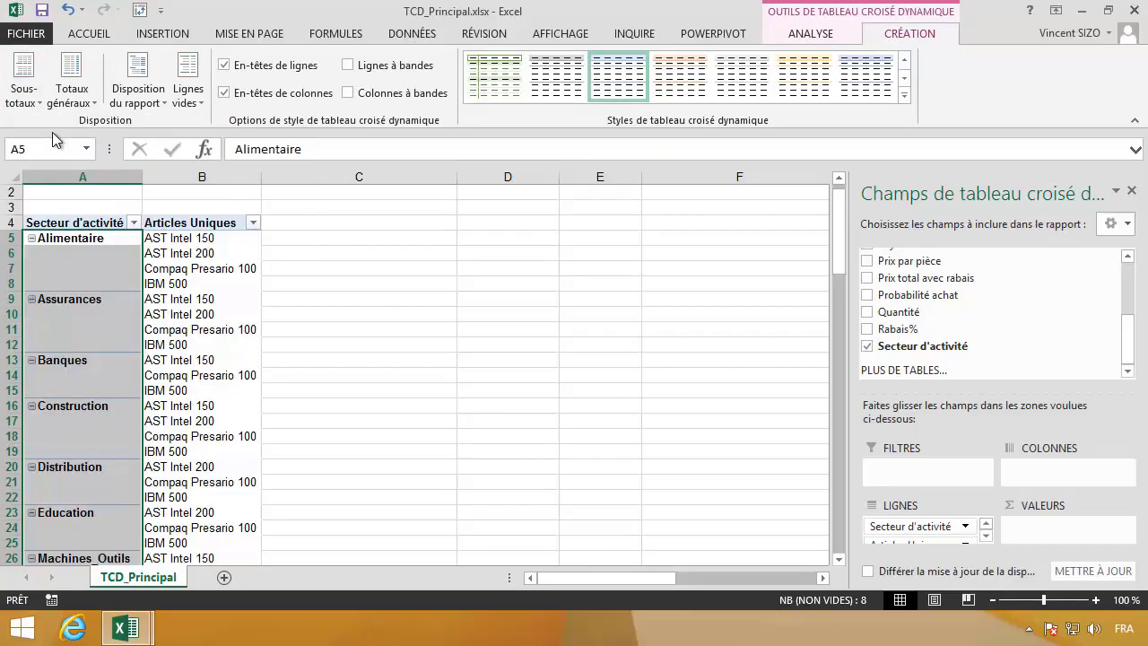
click(83, 266)
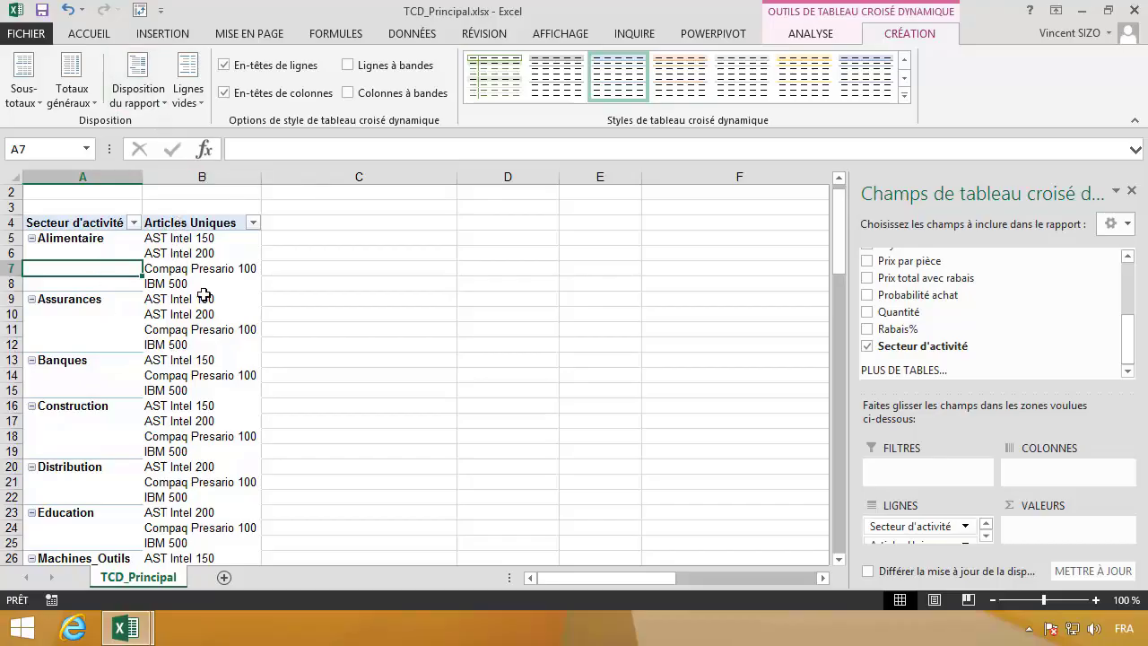
Step: Apply the compact report layout to the pivot table
click(139, 97)
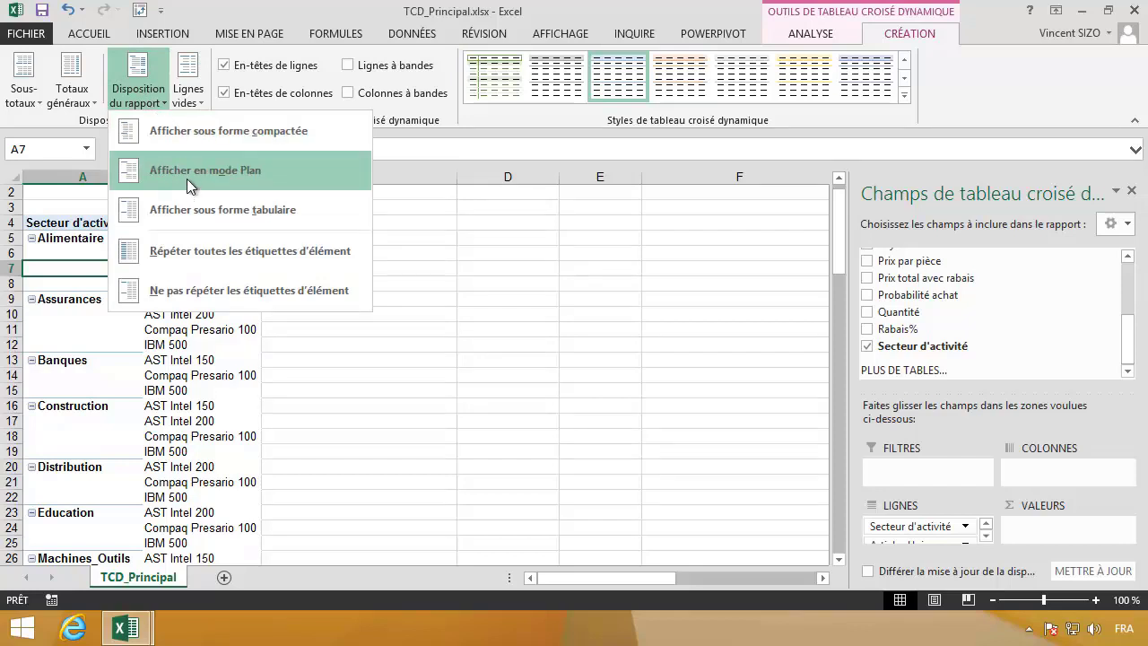
click(192, 136)
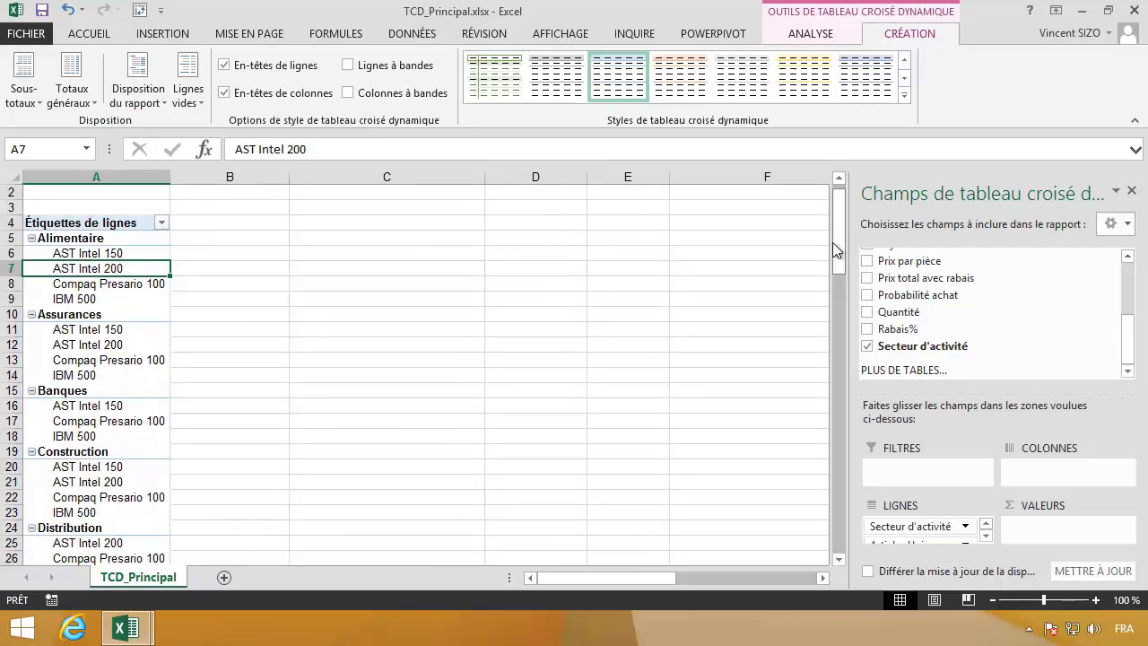
mouse_move(838, 252)
mouse_down()
mouse_move(831, 278)
mouse_move(809, 216)
mouse_up()
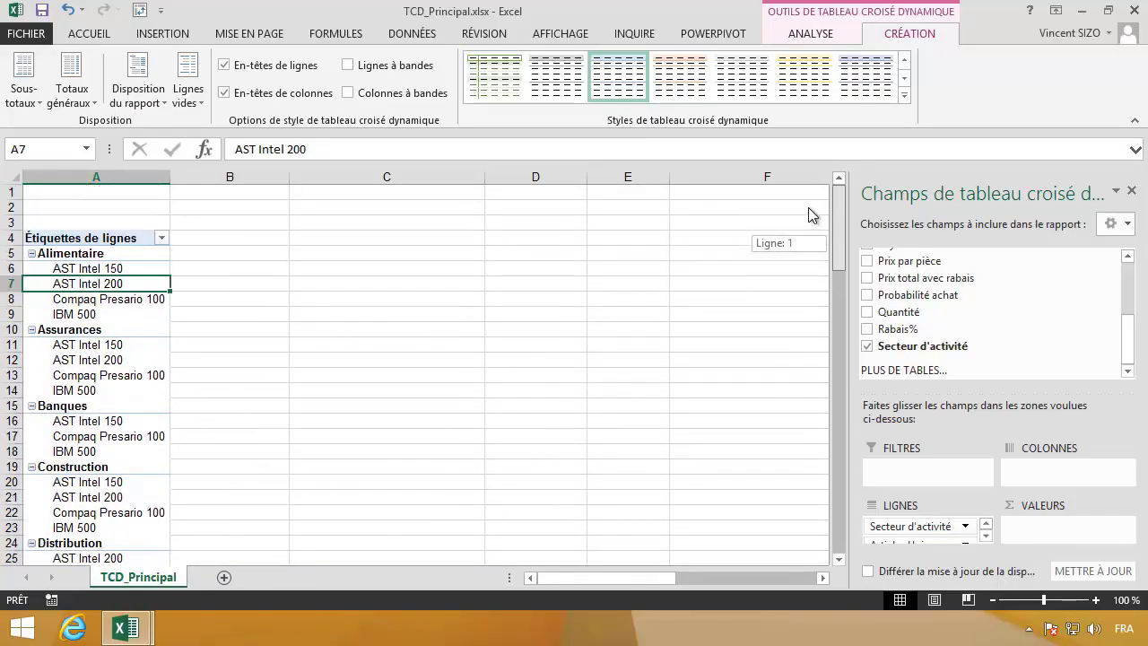
click(224, 177)
click(95, 286)
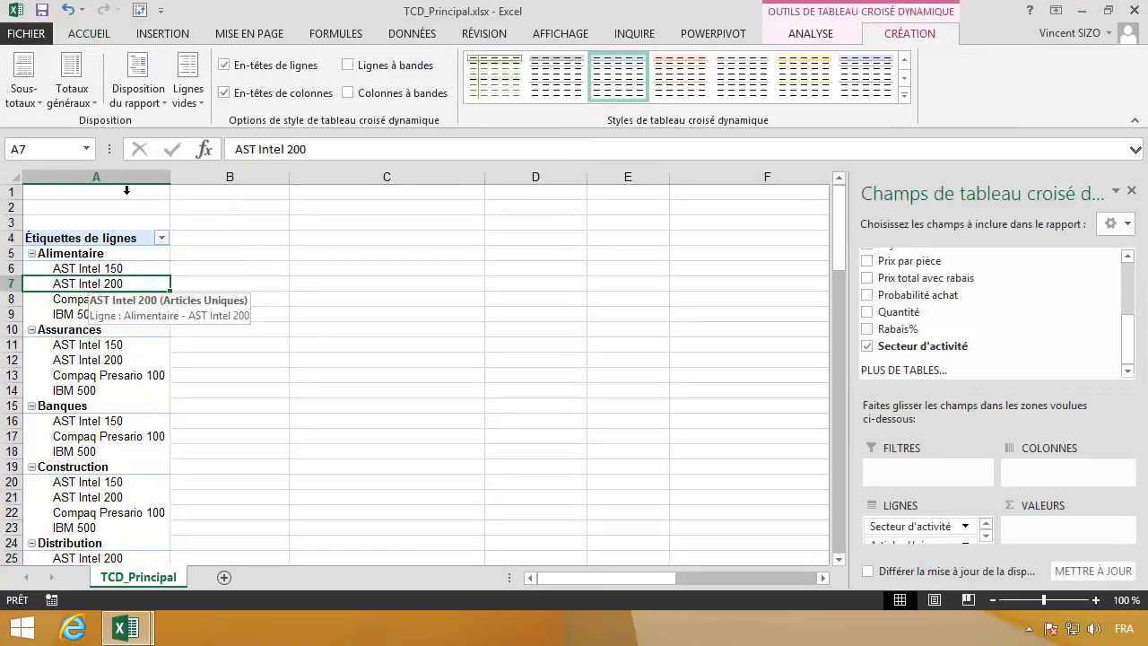
Step: Try the outline layout, then switch the report back to compact form
click(157, 106)
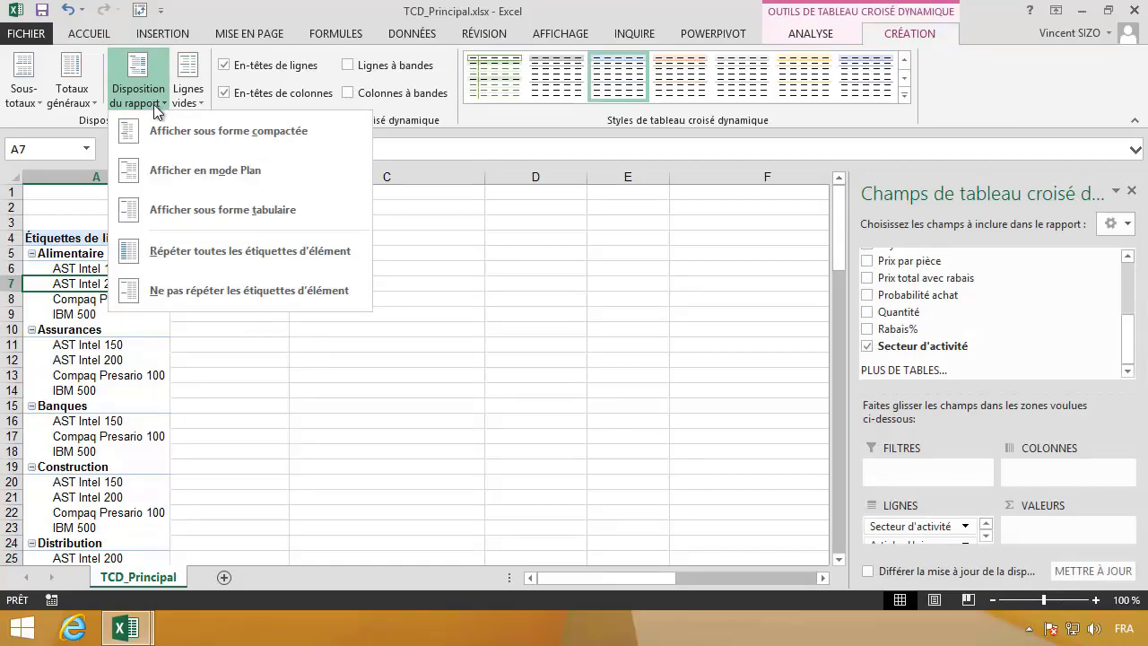
click(178, 176)
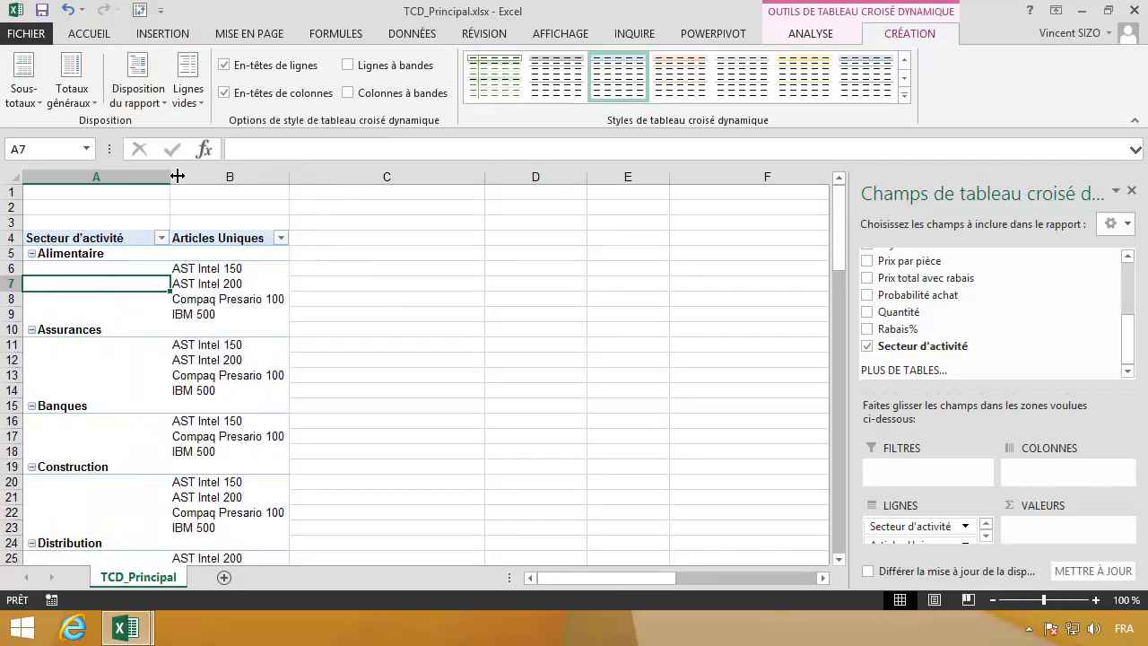
click(142, 107)
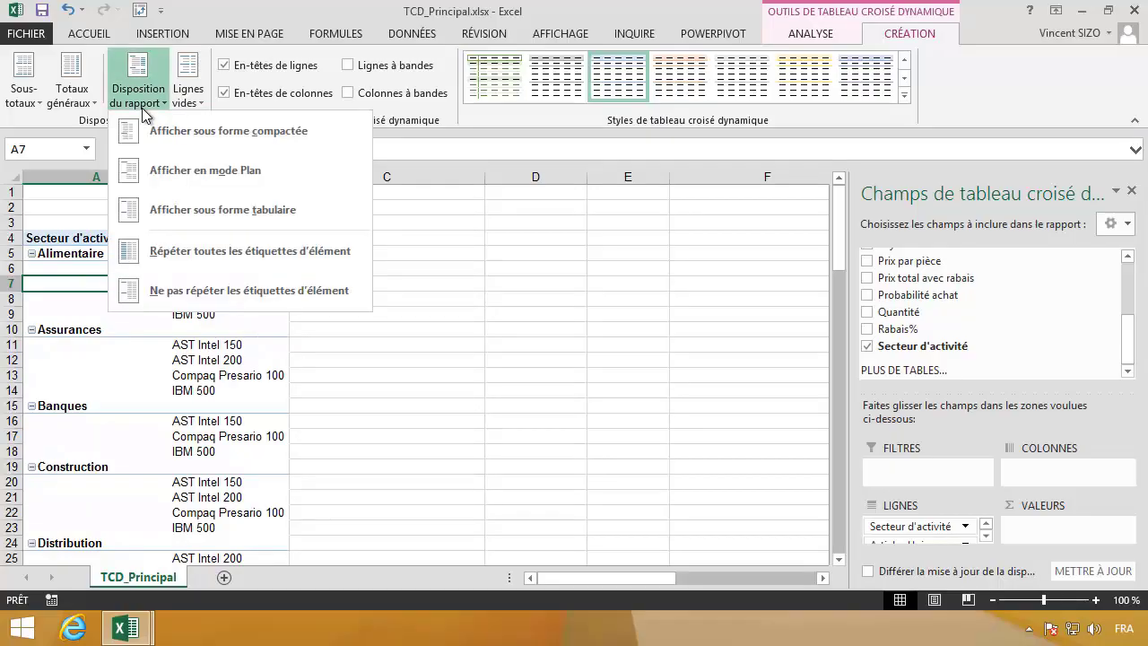
click(87, 290)
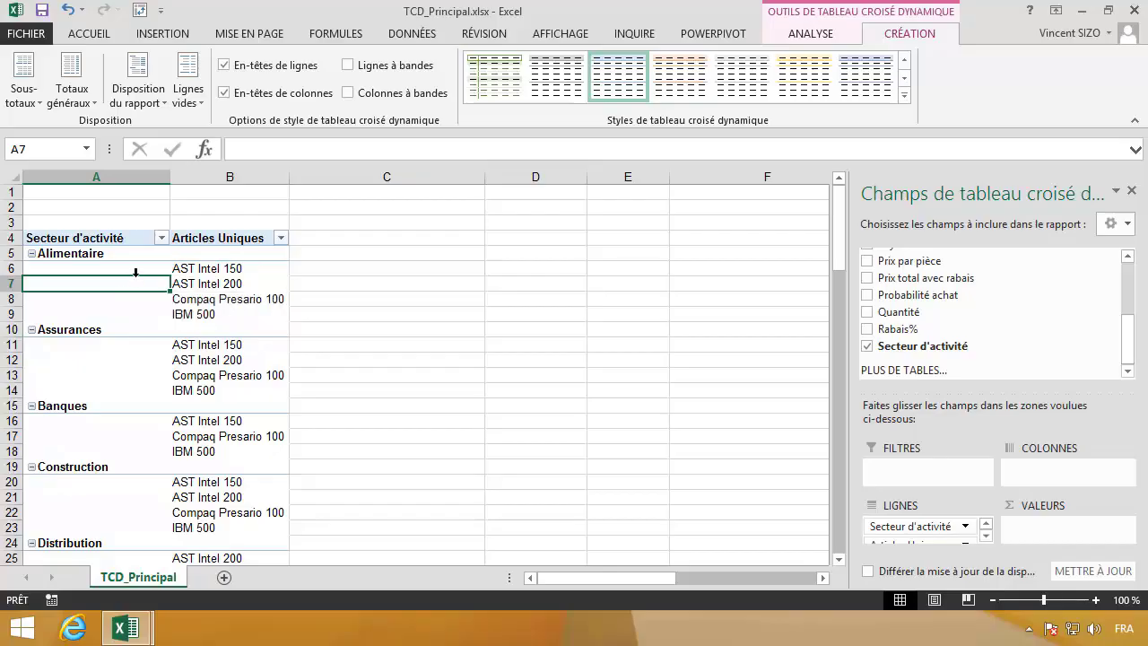
click(157, 105)
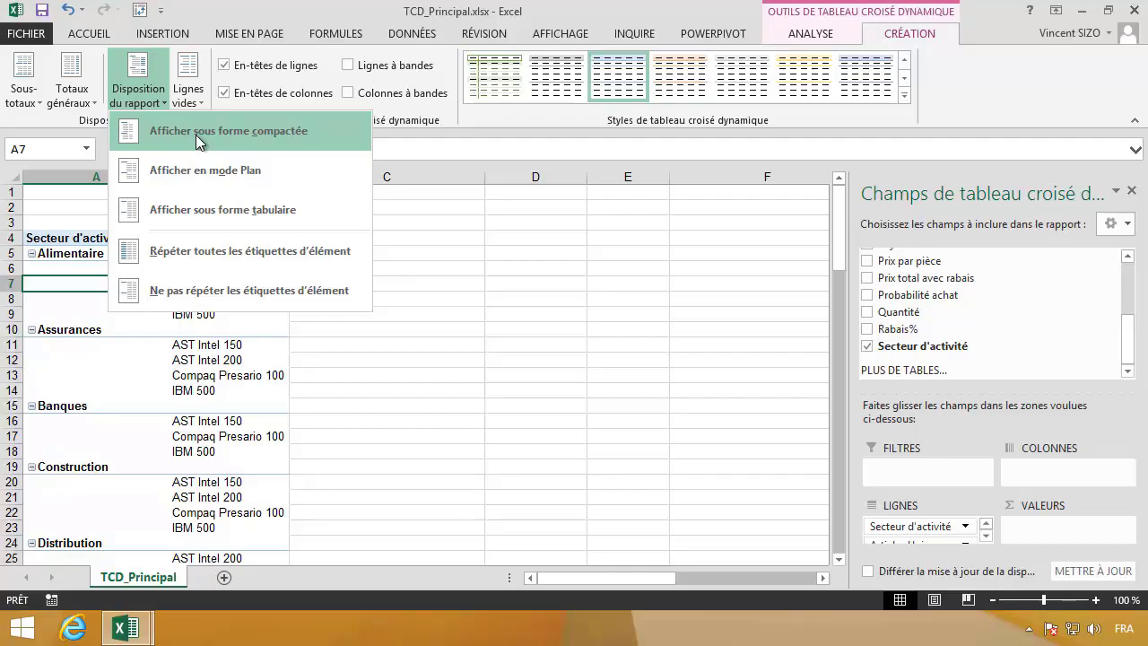
click(195, 134)
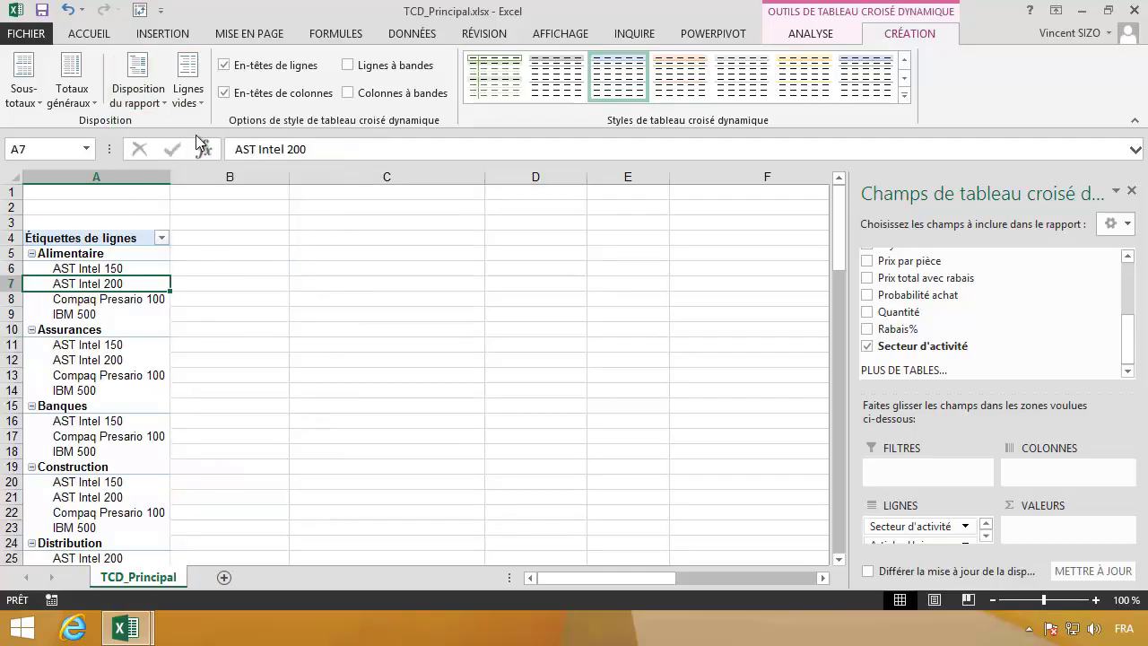
click(113, 268)
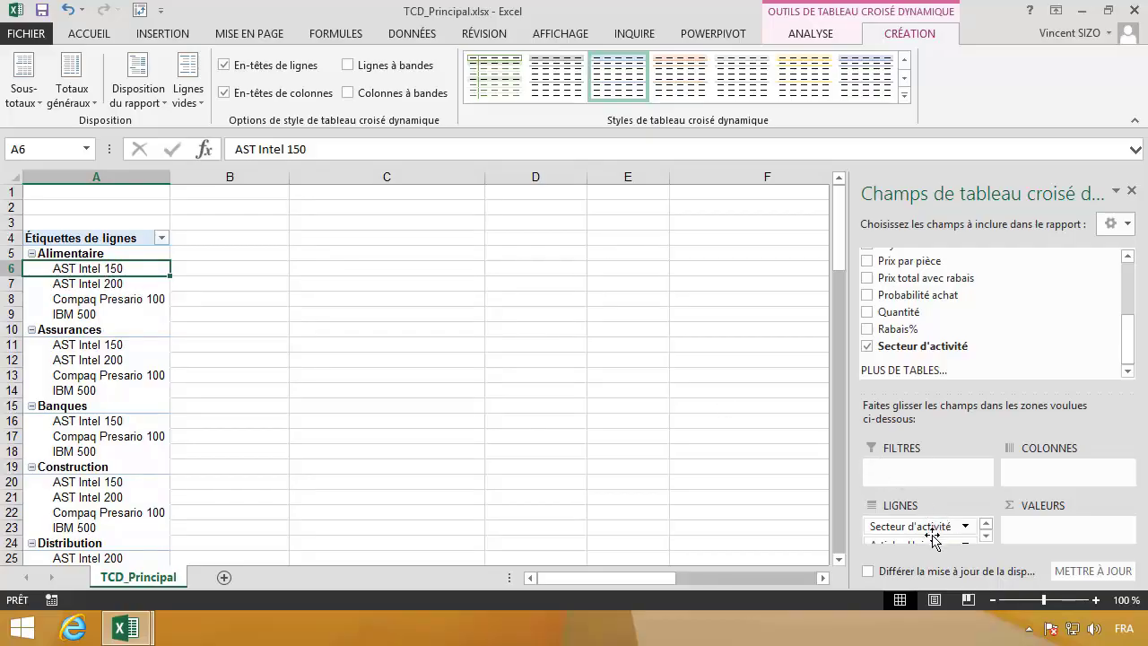
Step: Move Articles Uniques above Secteur d'activité and place Numéro Client at the top of LIGNES
drag(933, 538, 932, 524)
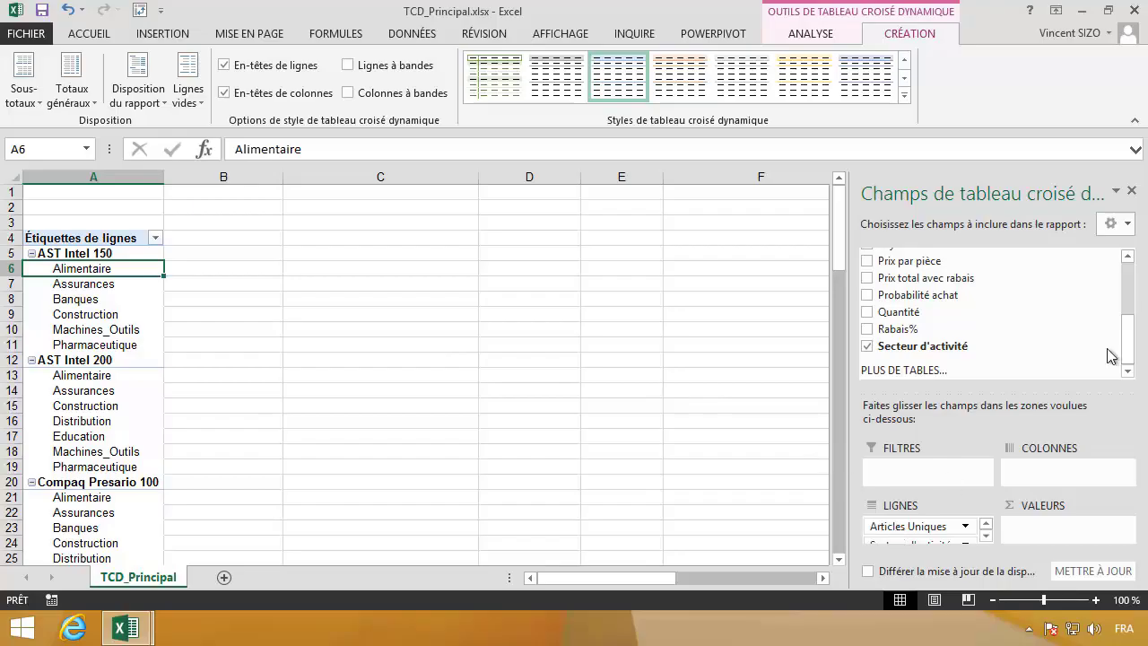
drag(1120, 354, 1121, 309)
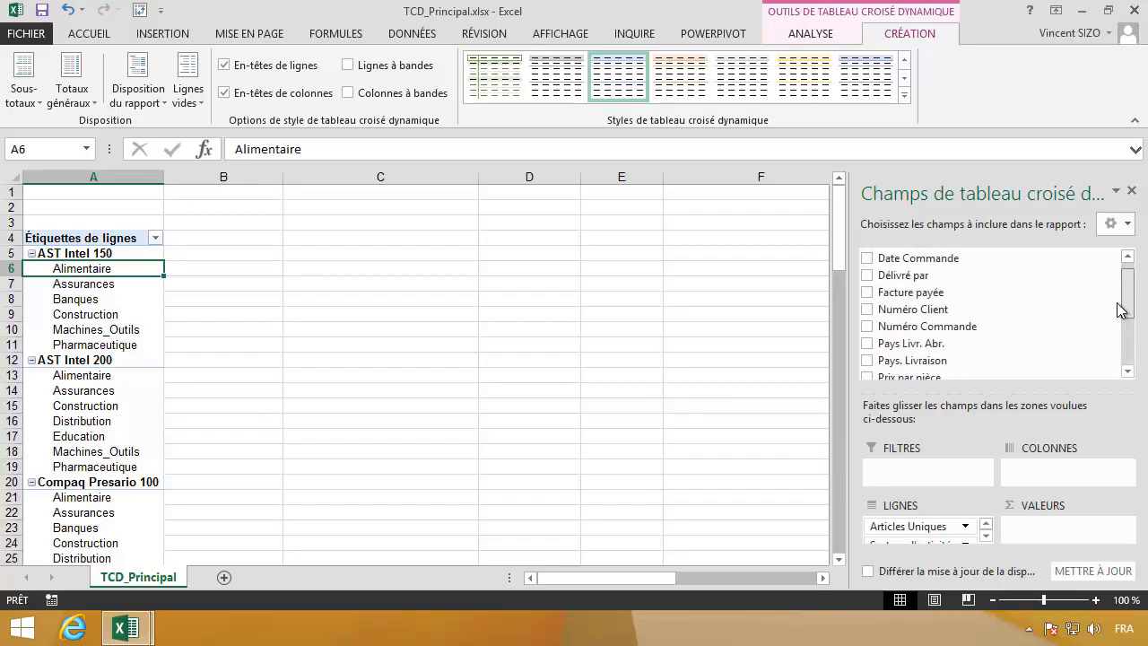
drag(913, 309, 937, 527)
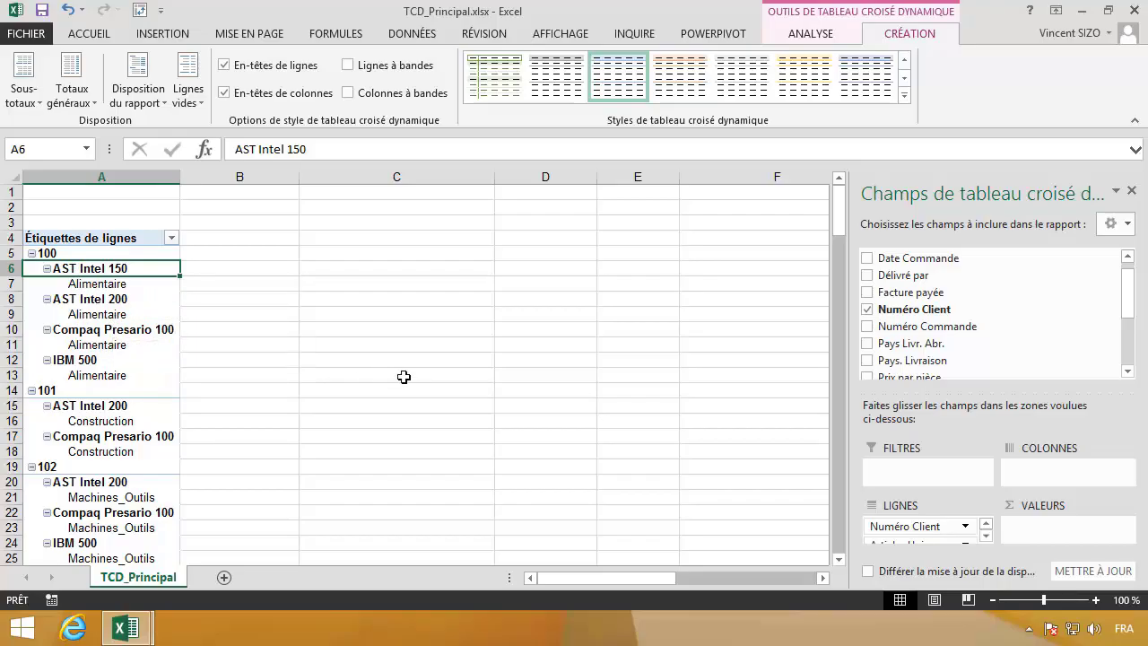
Step: Drag Secteur d'activité out of LIGNES so clients 100–127 list only their articles
click(985, 535)
click(985, 535)
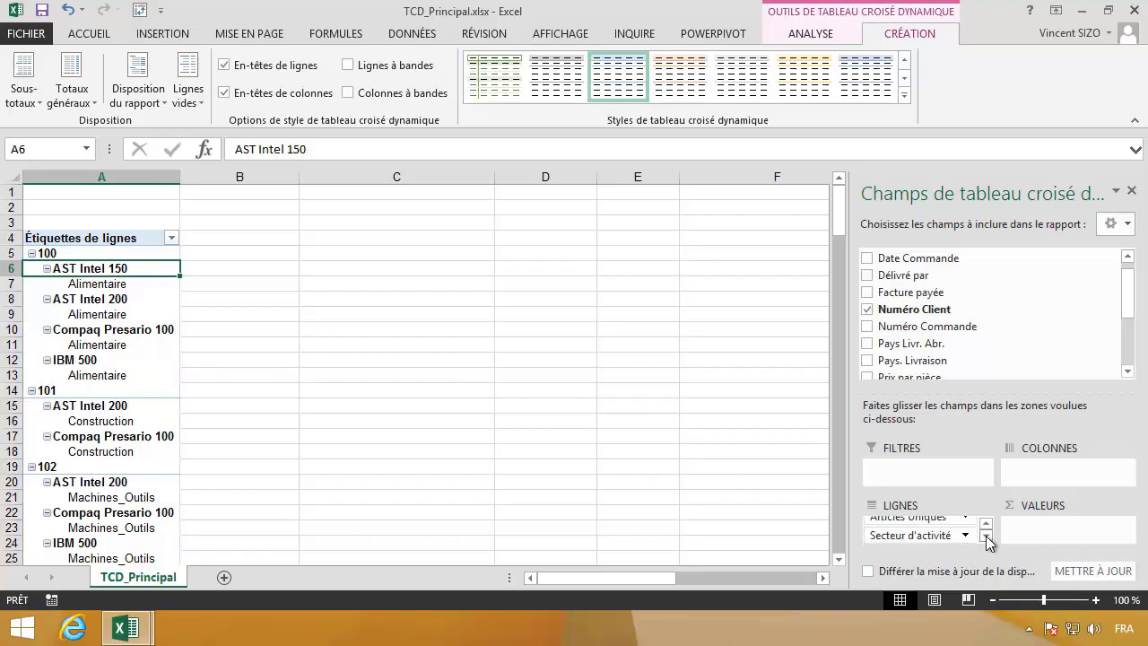
drag(749, 489, 681, 430)
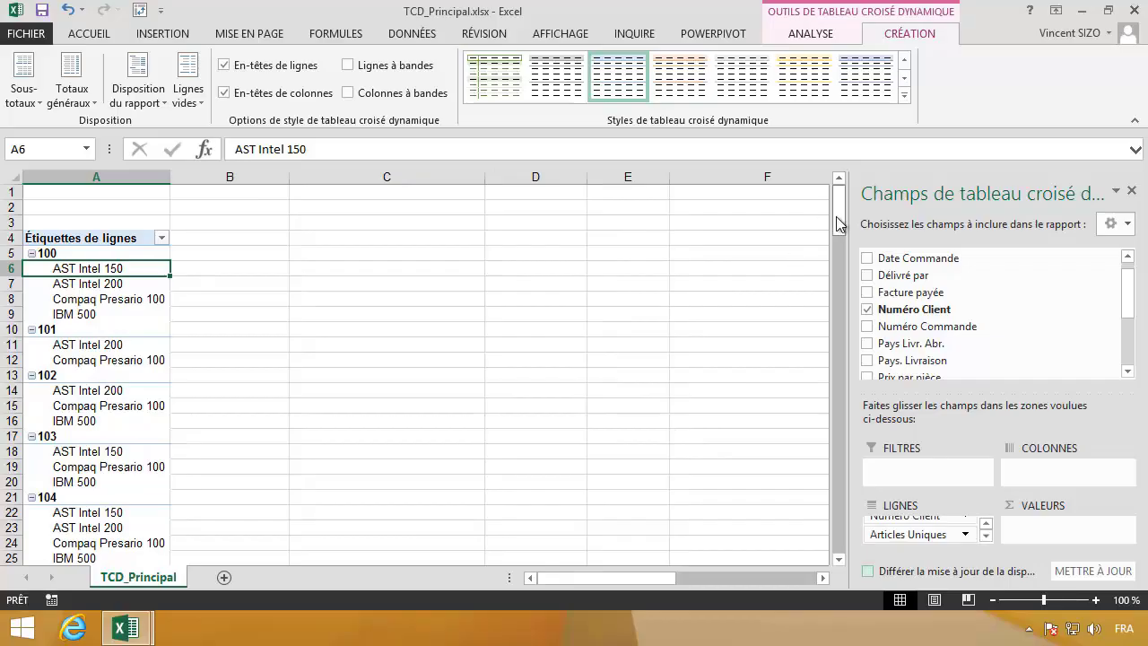
drag(839, 224, 835, 387)
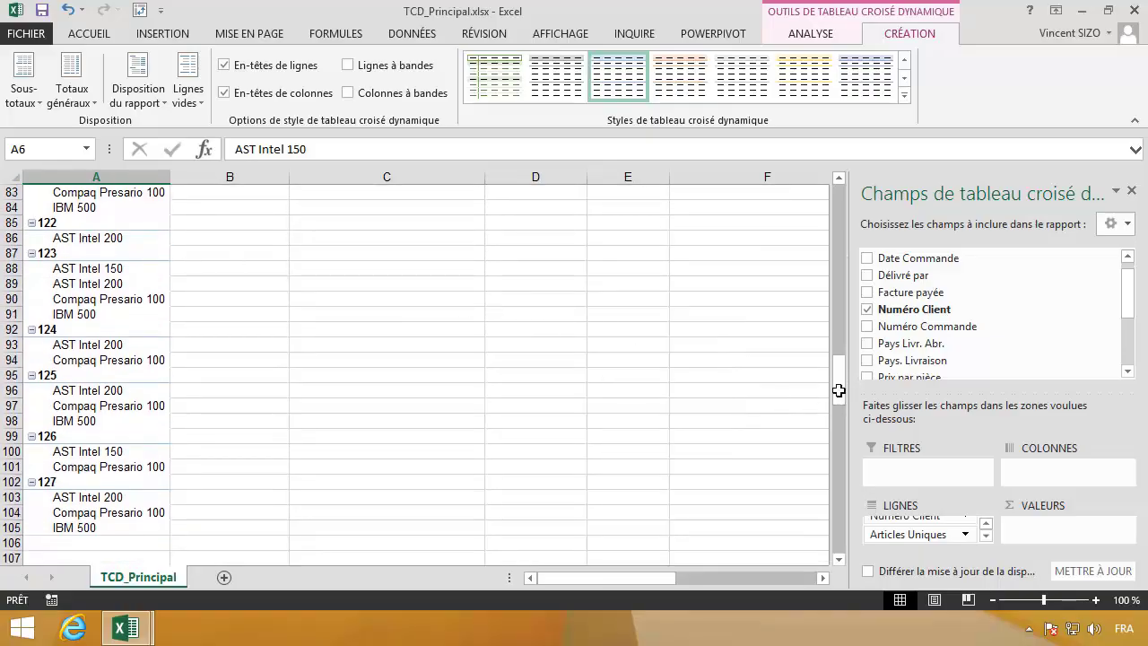
drag(837, 389, 838, 219)
mouse_move(615, 7)
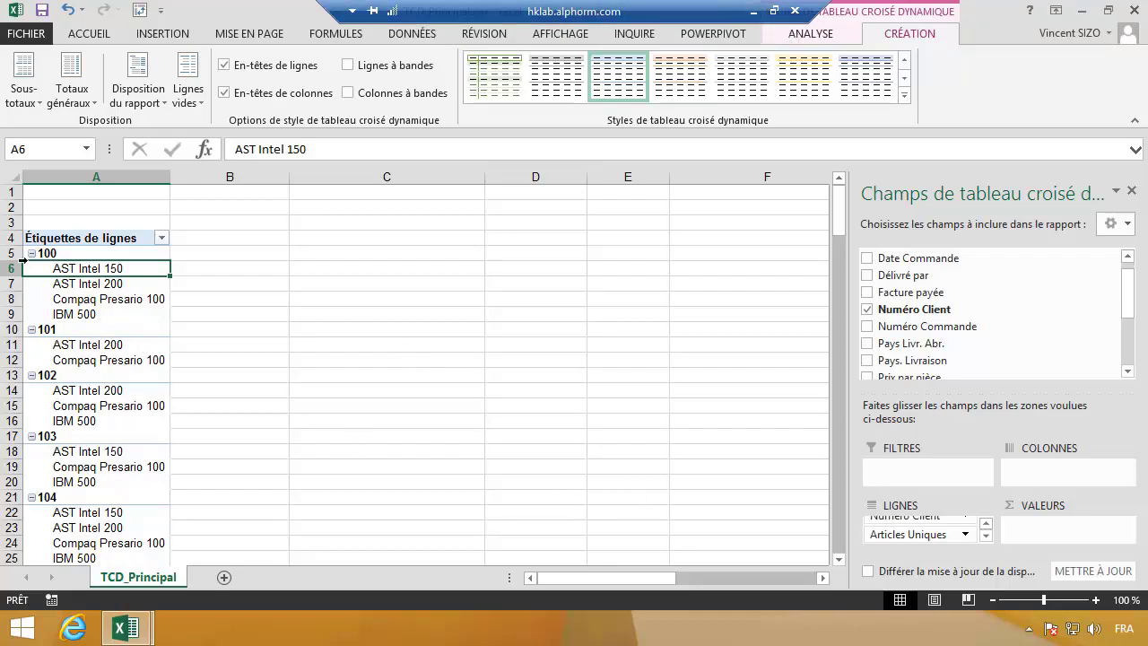
click(54, 254)
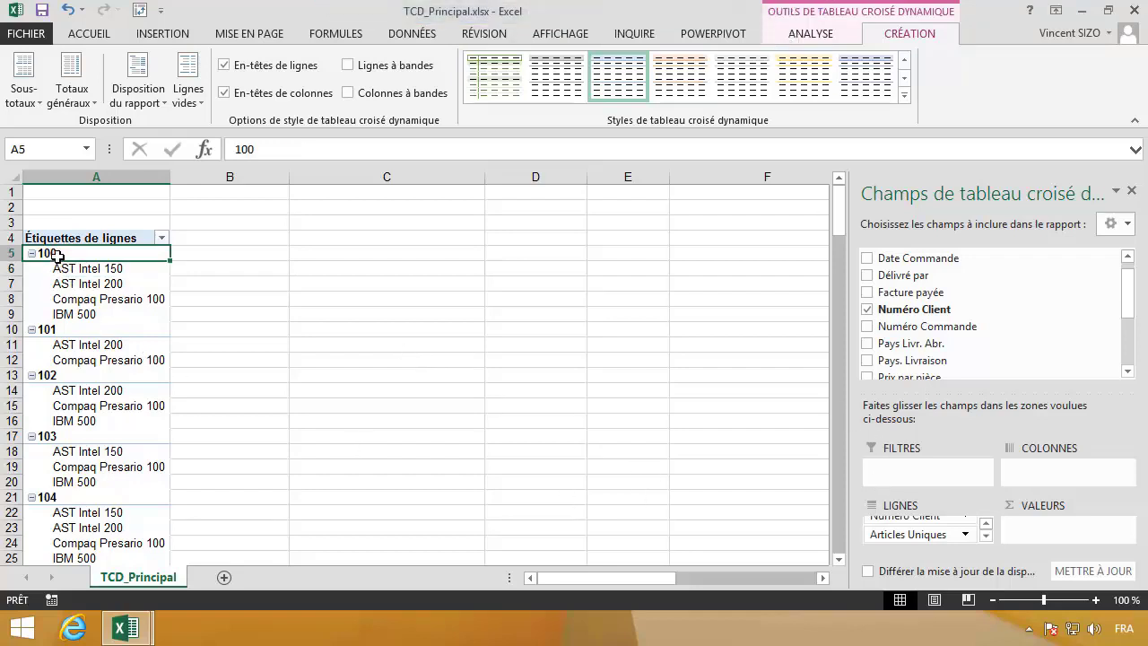
drag(80, 269, 90, 313)
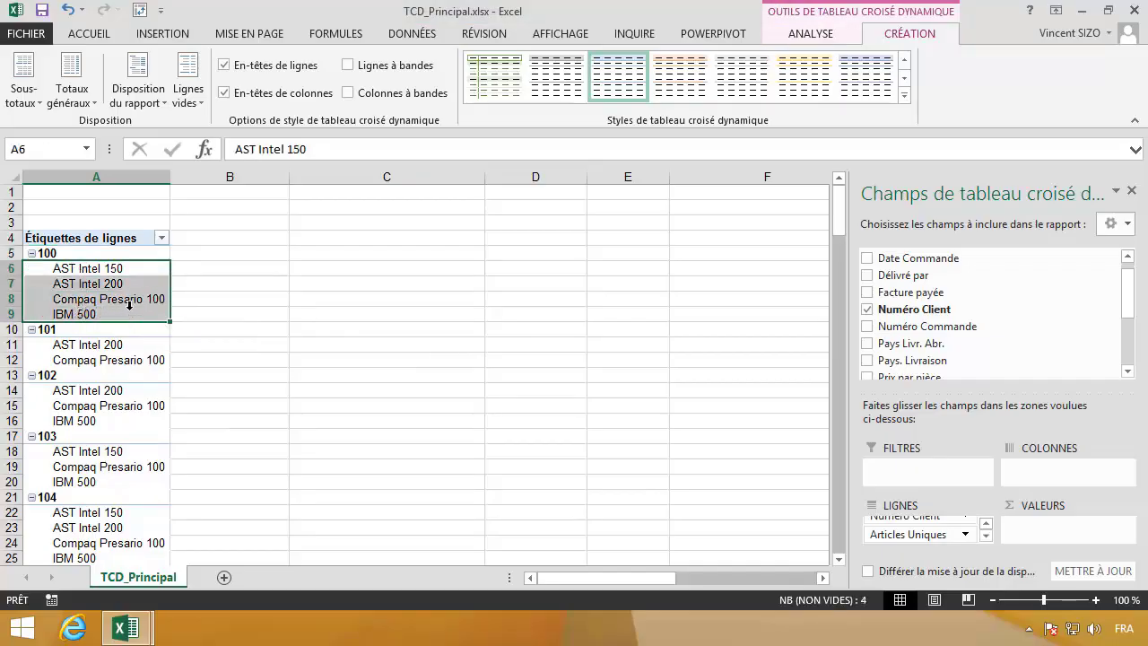
click(130, 305)
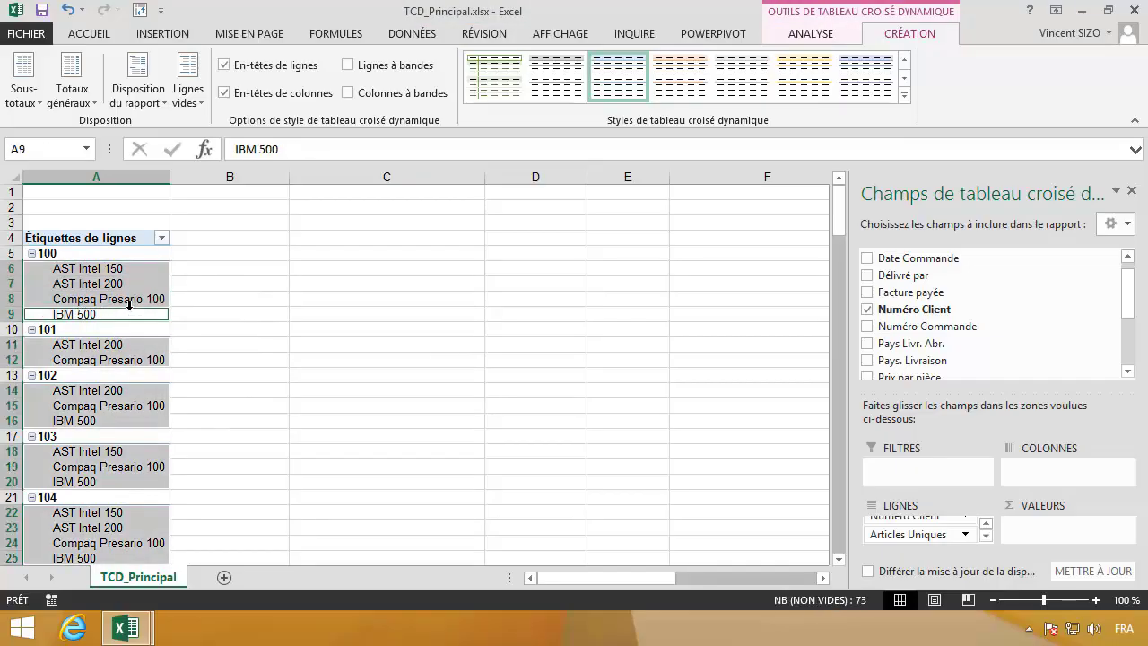
click(91, 256)
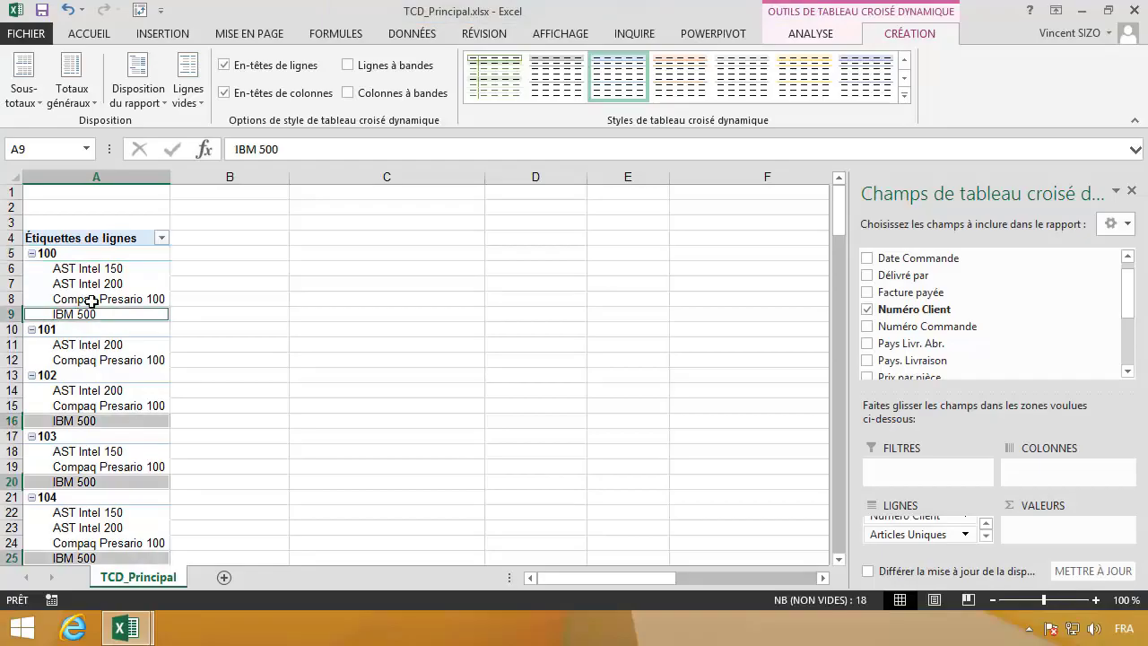
click(92, 302)
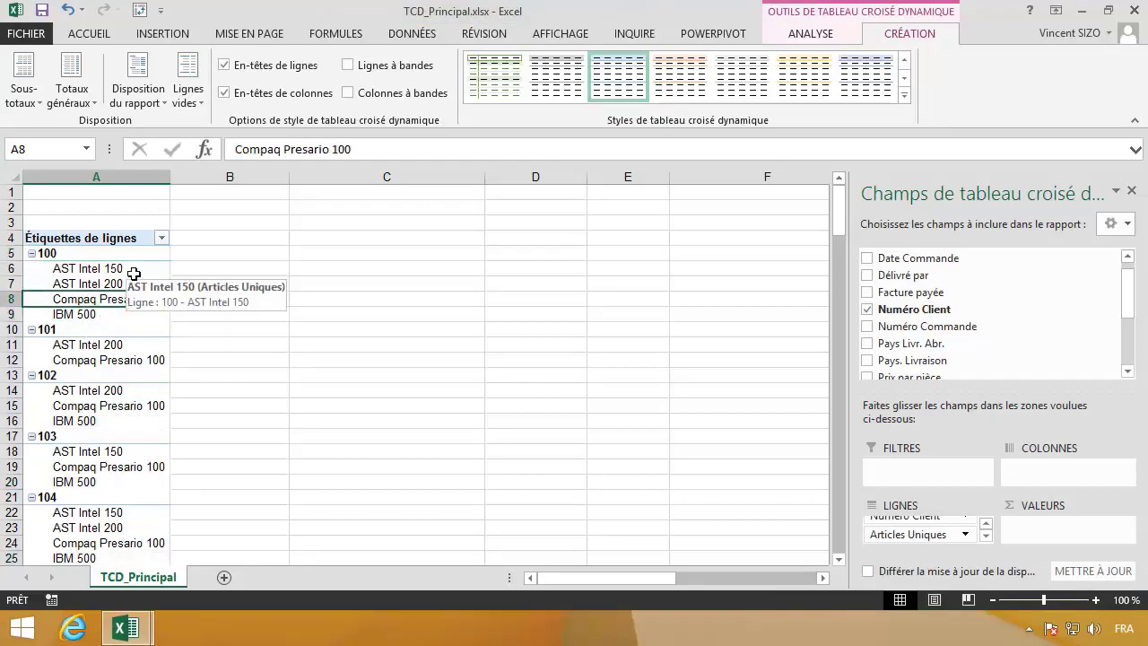
Step: Try the outline and tabular report layouts, finishing in tabular form
click(150, 109)
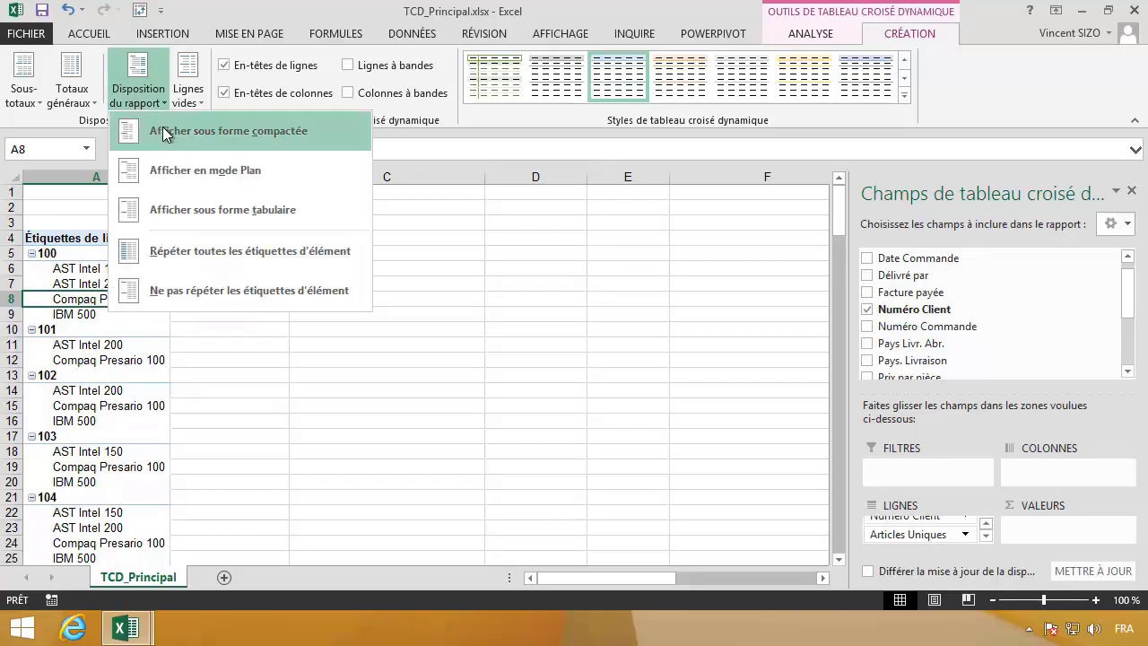
click(175, 172)
click(139, 97)
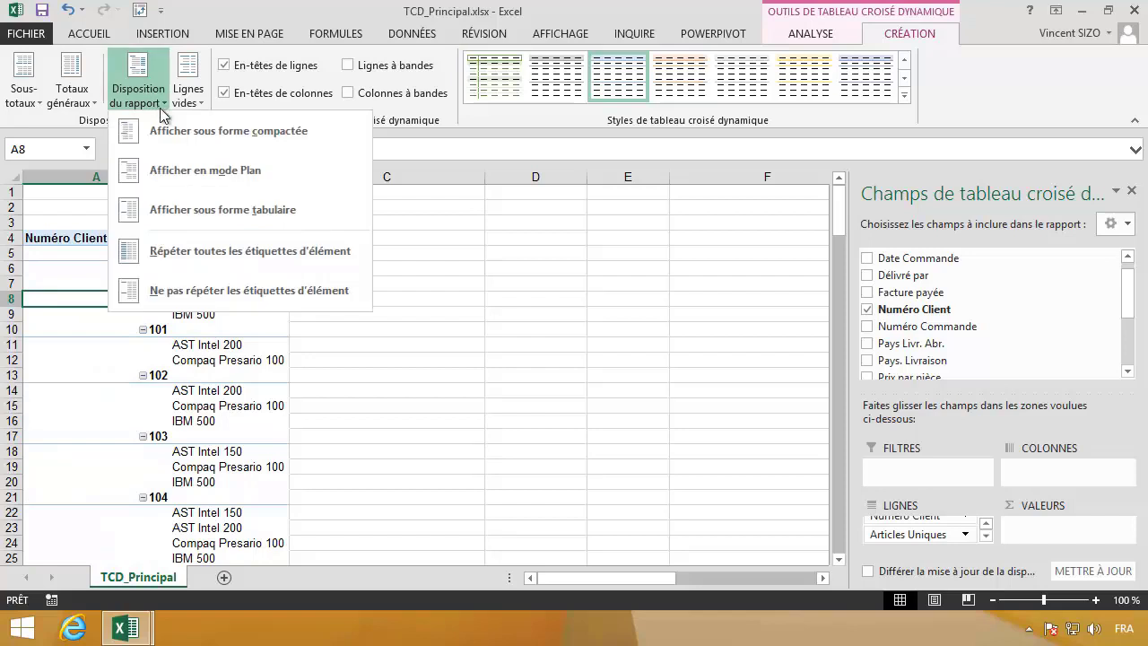
click(212, 213)
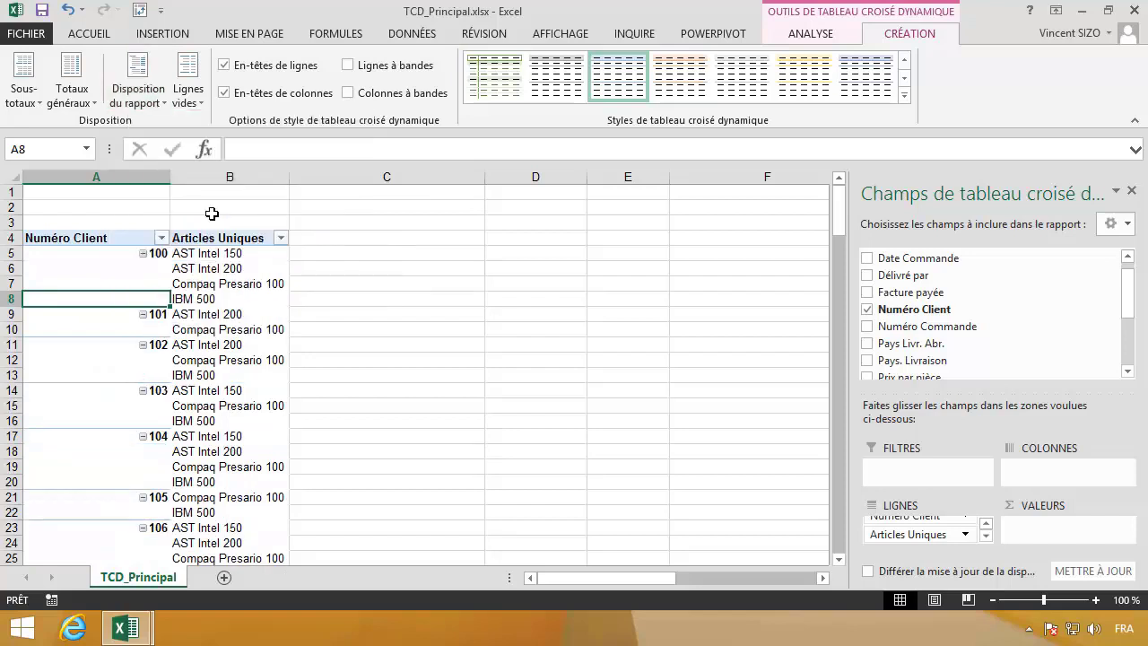
click(161, 109)
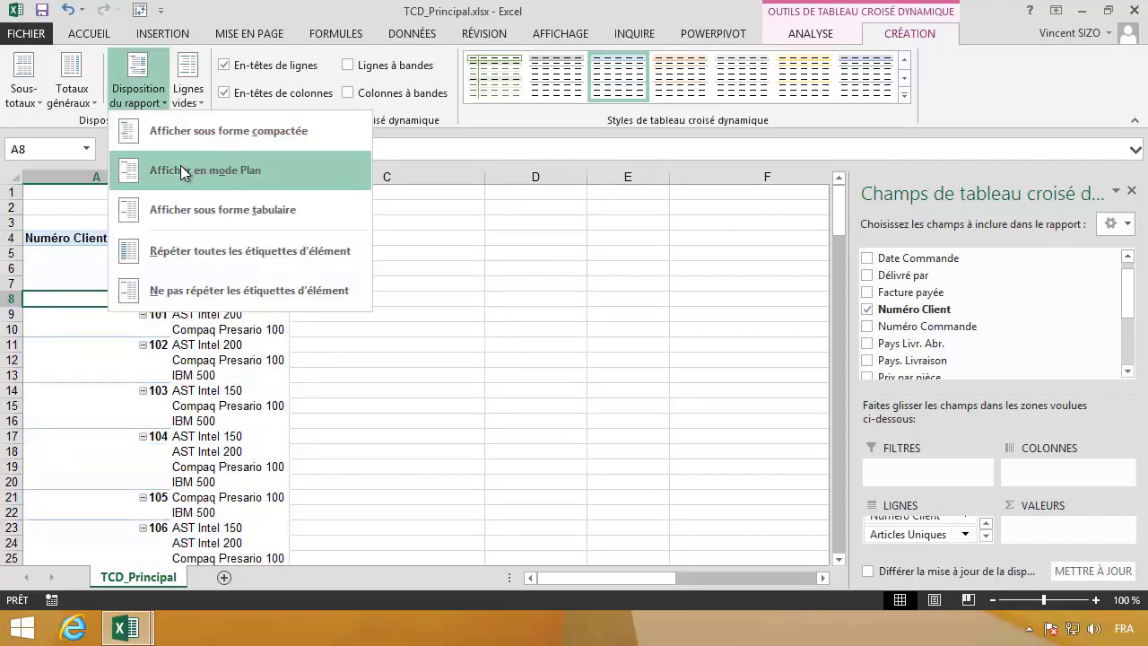
click(181, 166)
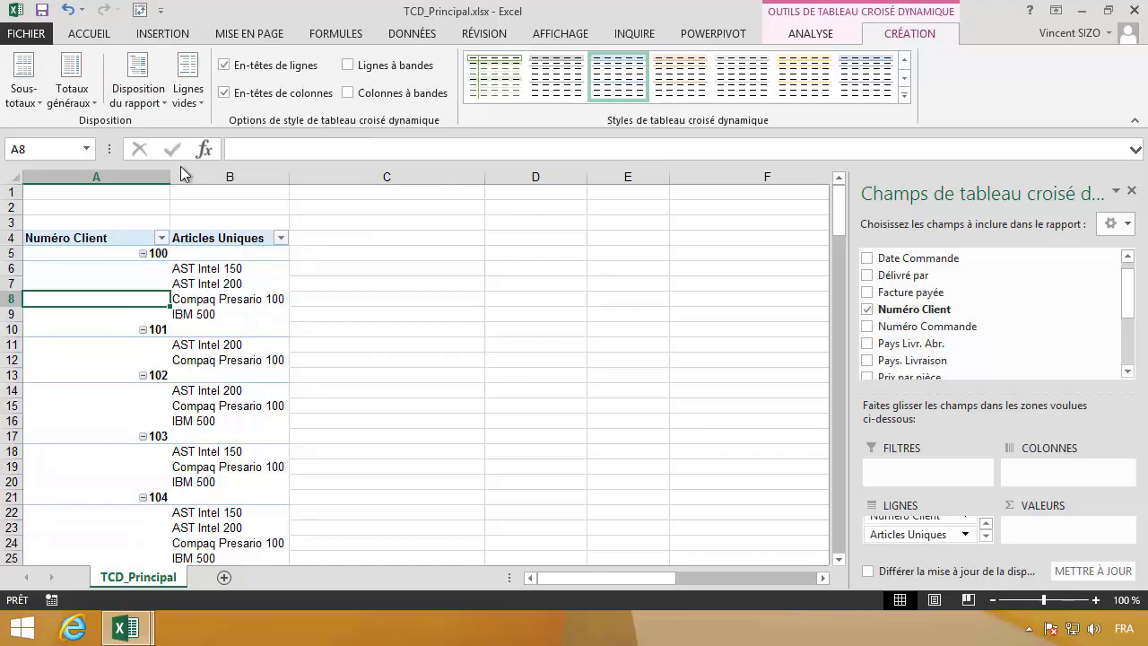
click(139, 97)
click(190, 215)
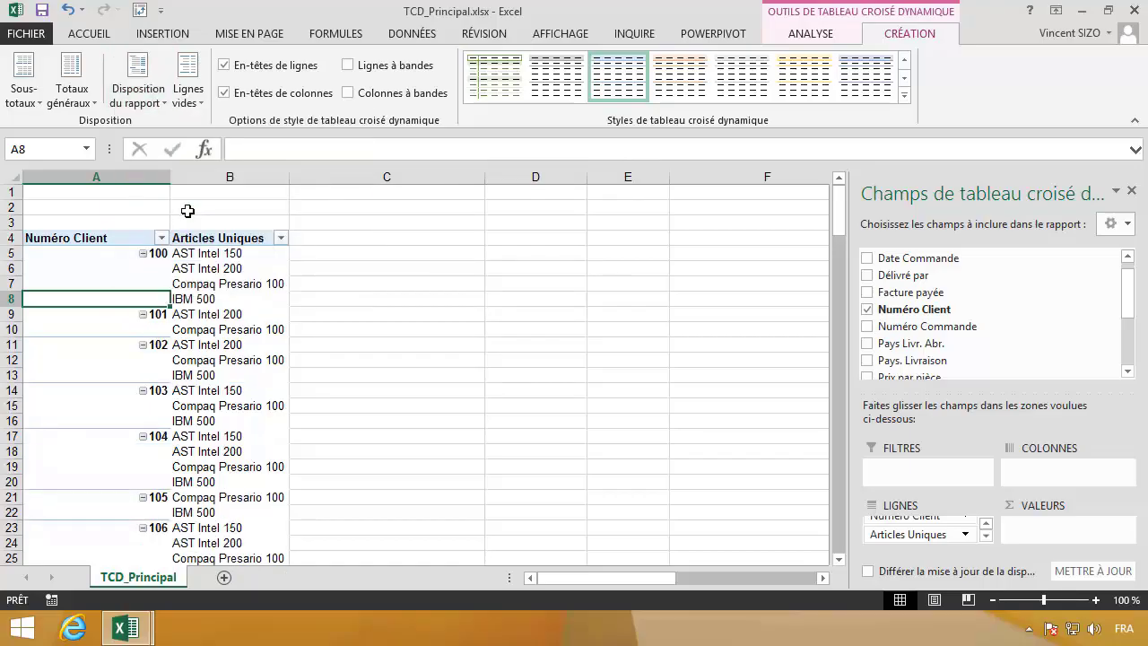
Step: Compare repeated item labels and compact form, then settle on tabular with all labels repeated
click(150, 110)
click(200, 253)
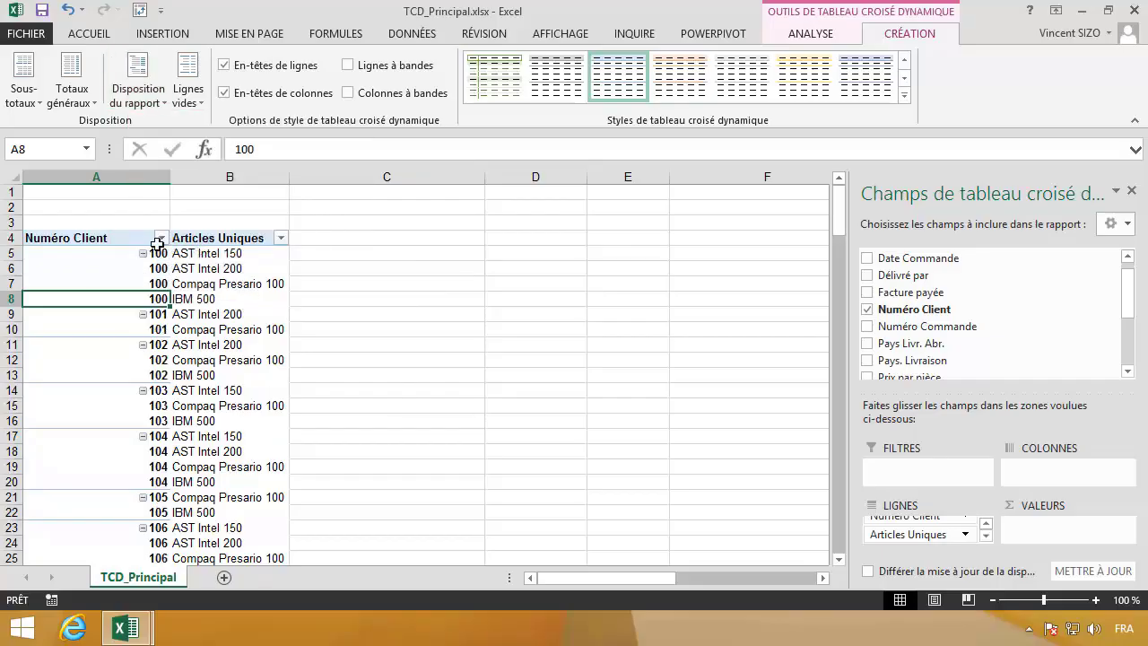
click(152, 105)
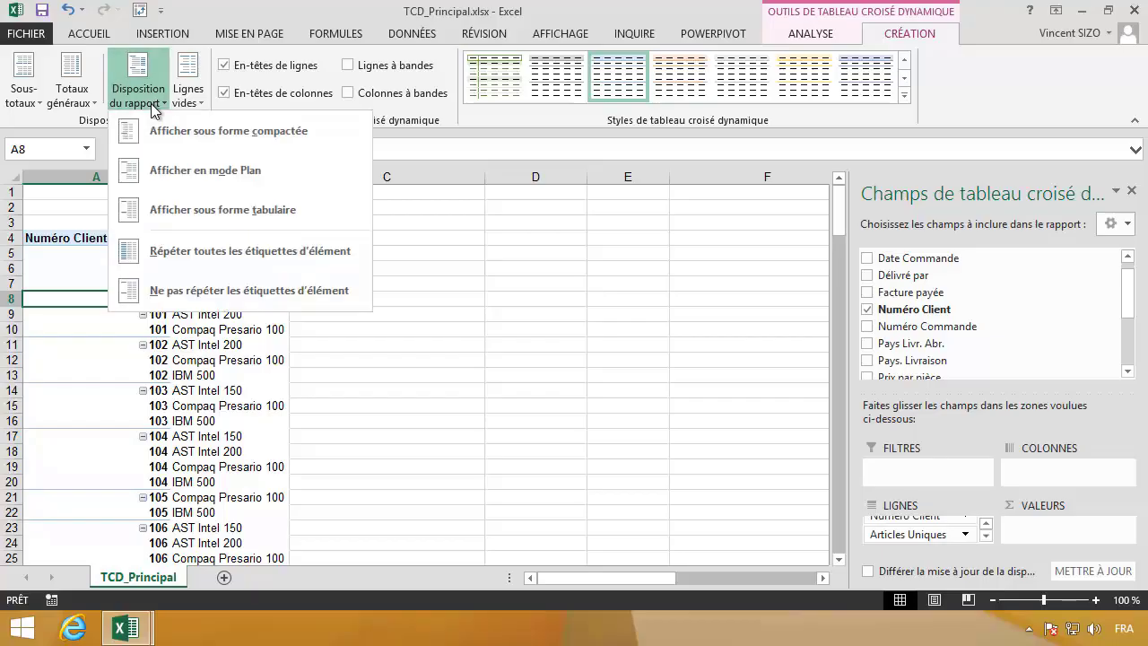
click(199, 296)
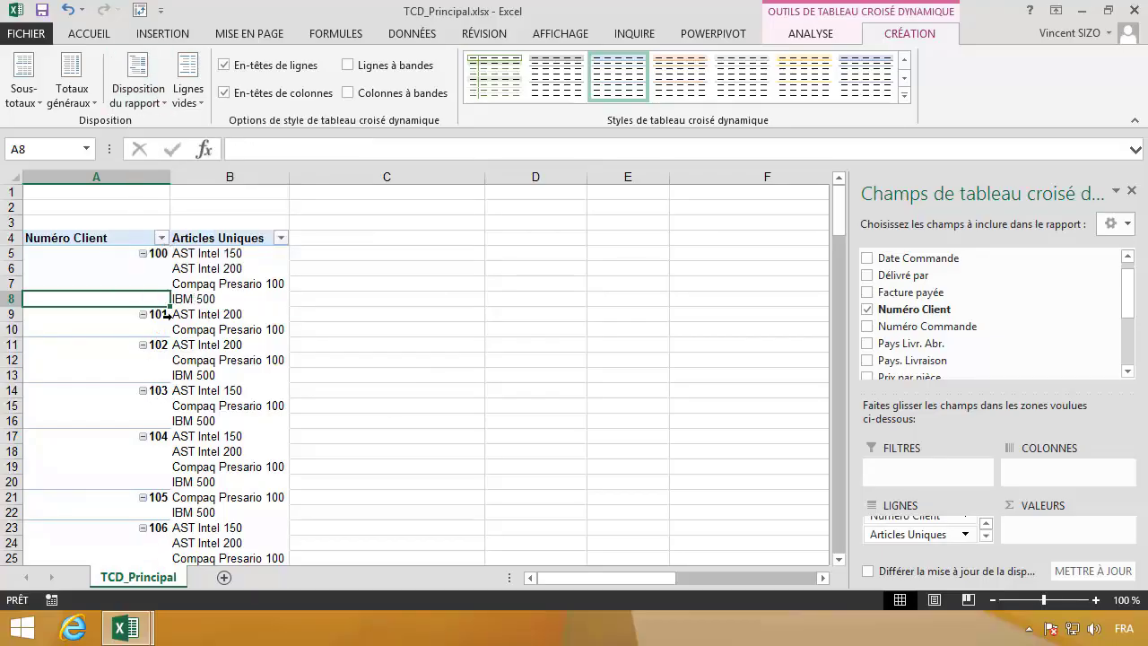
click(155, 104)
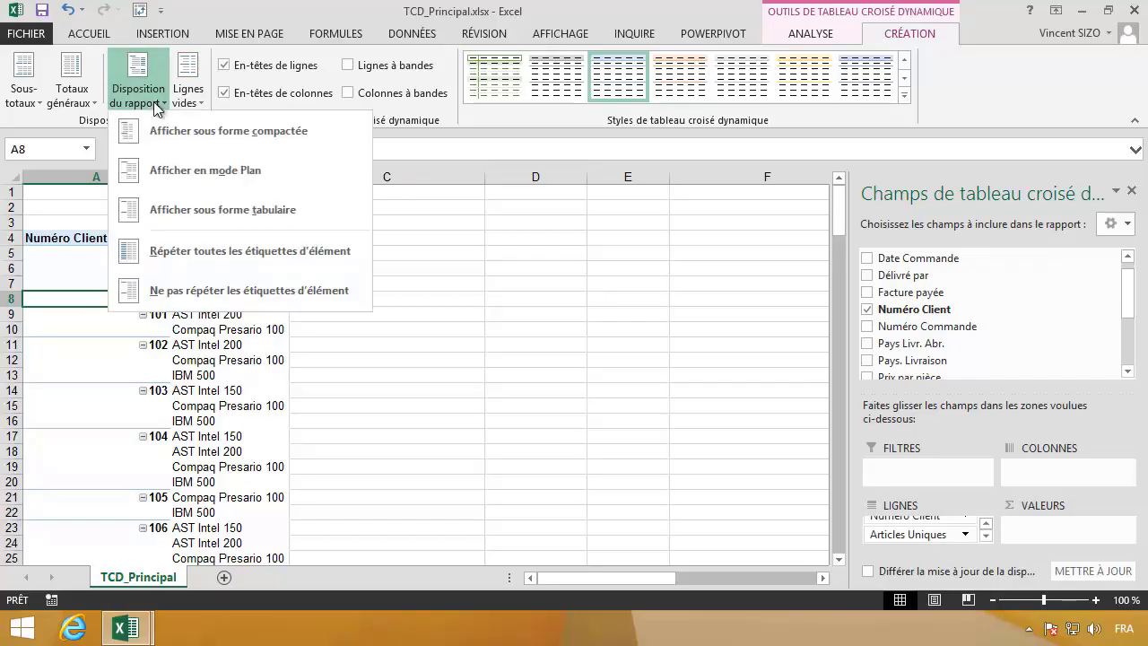
click(162, 136)
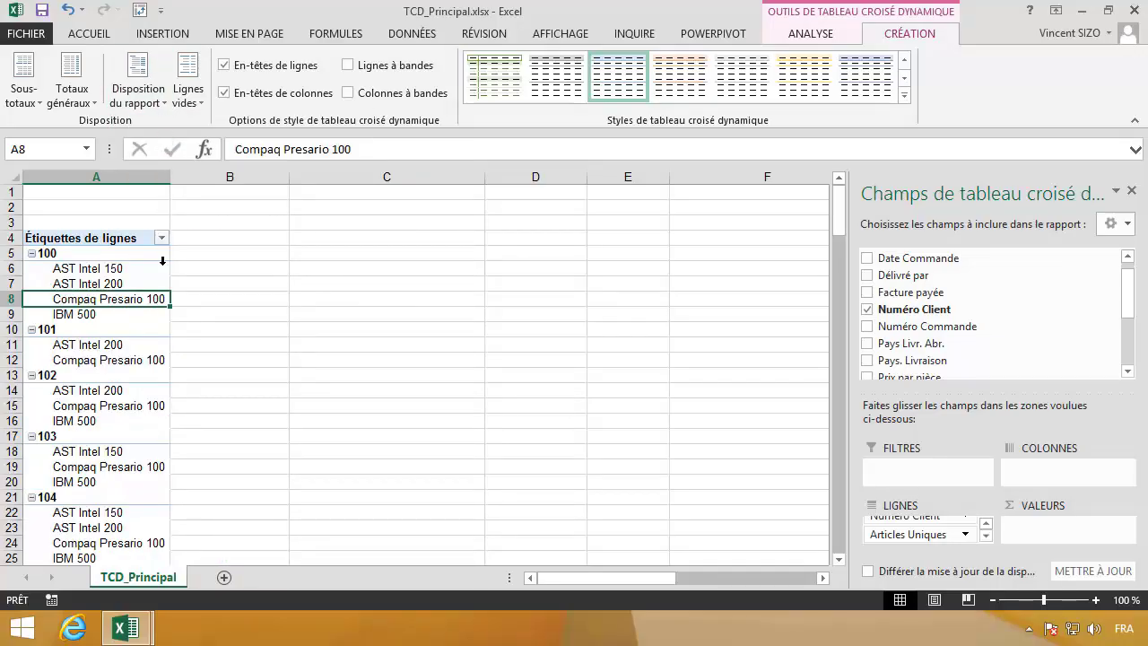
click(143, 101)
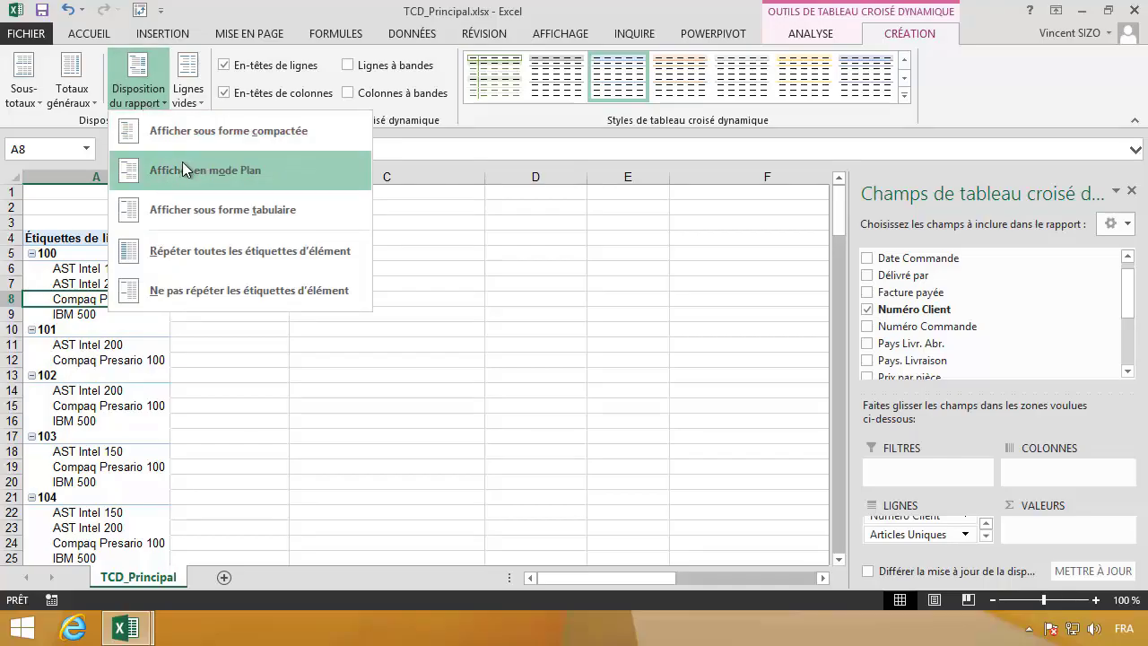
click(201, 210)
click(157, 99)
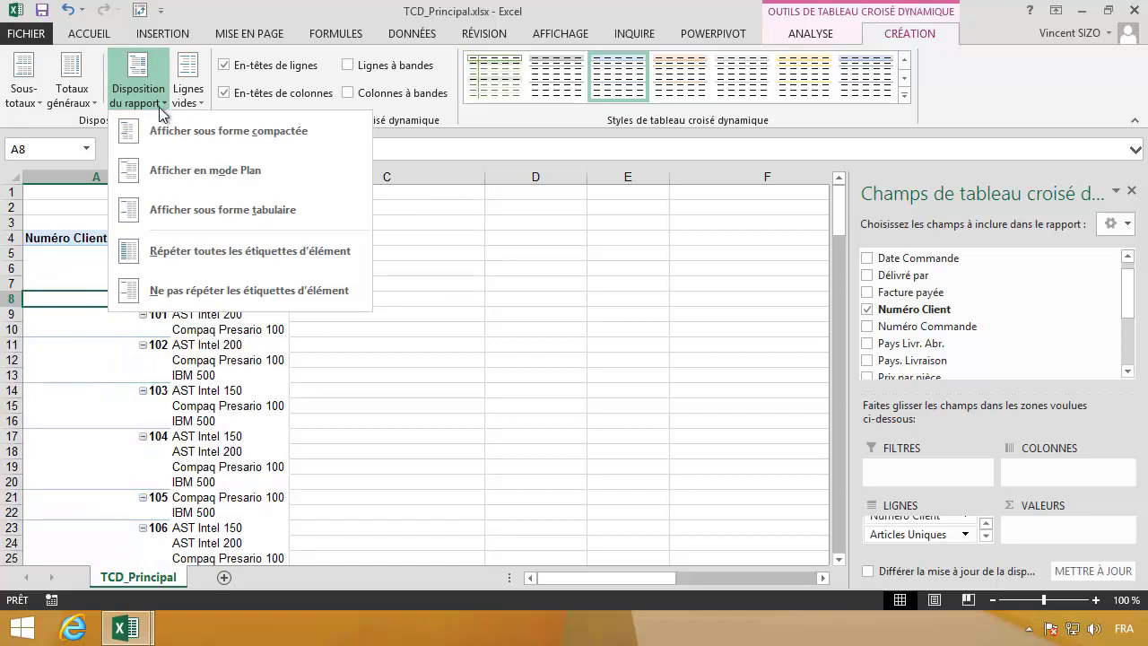
click(223, 297)
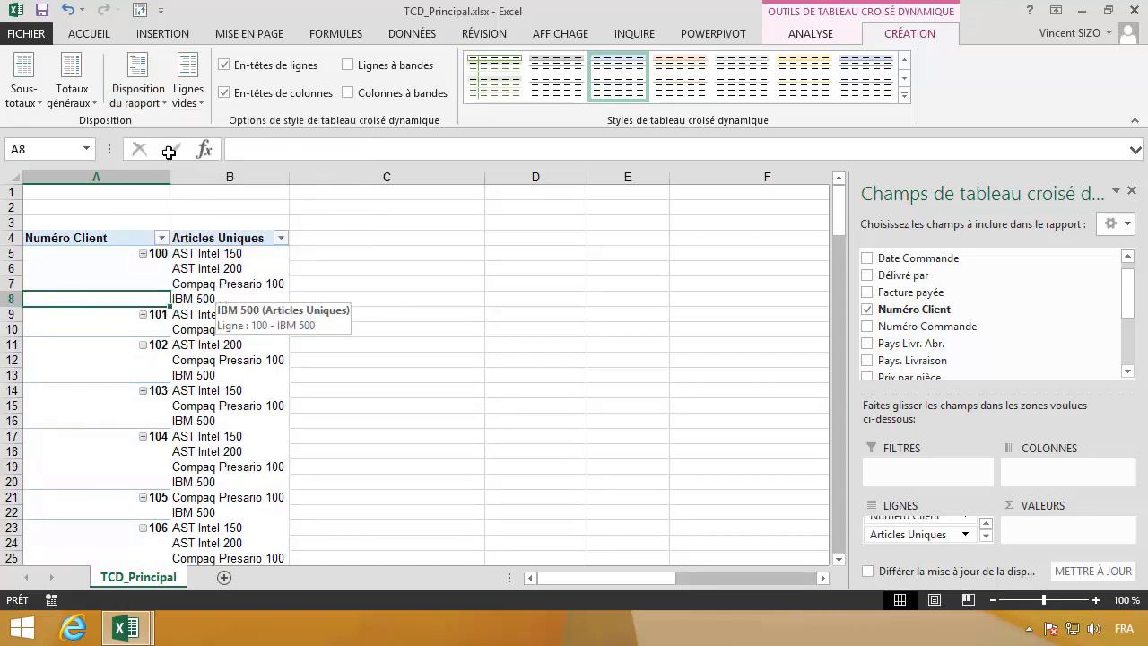
click(153, 105)
click(191, 250)
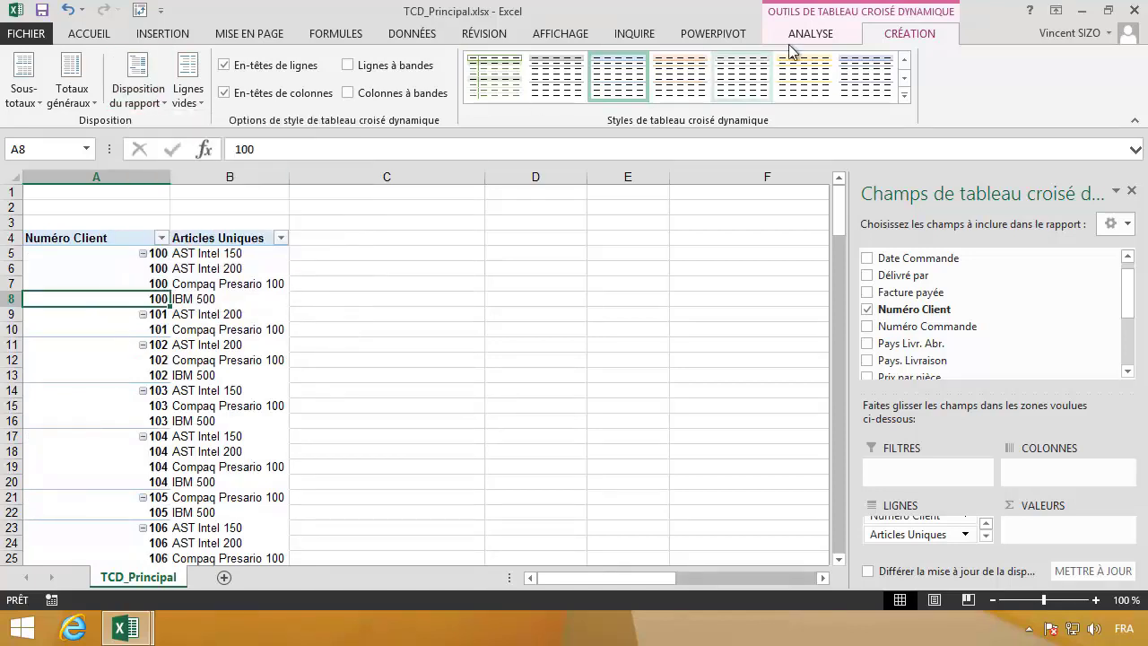
Step: Turn off the Boutons +/- in the pivot table's Afficher options
scroll(981, 74, up, 1)
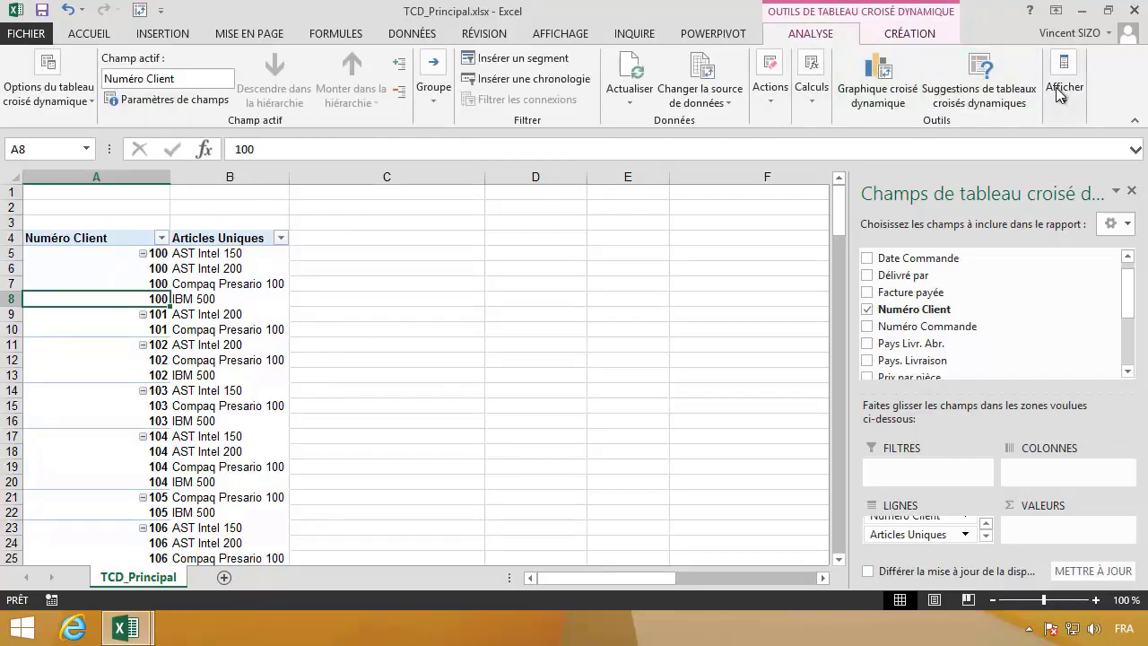
click(1064, 93)
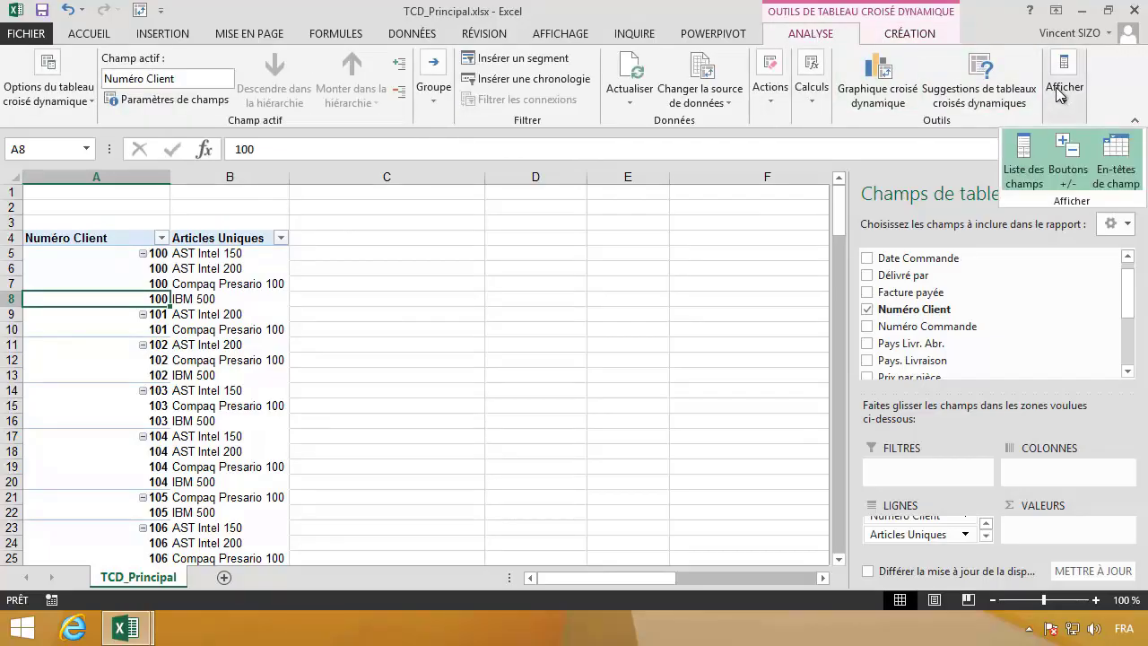
click(1067, 157)
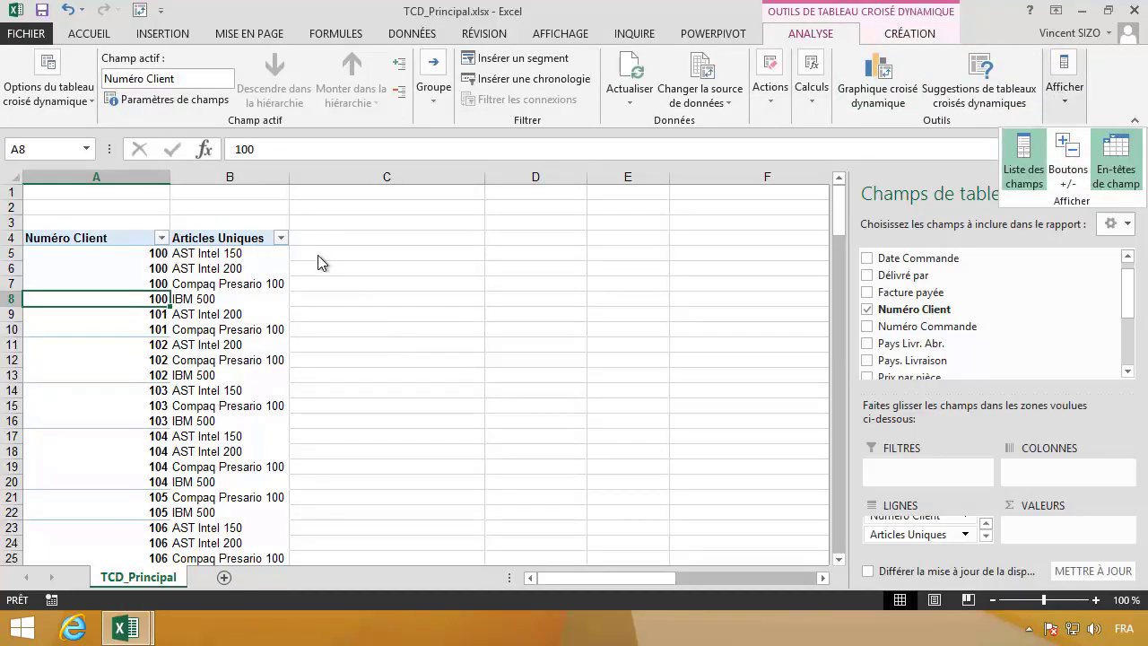
Step: Start a RECHERCHEV formula in C5, then cancel it with Escape
click(316, 254)
click(328, 254)
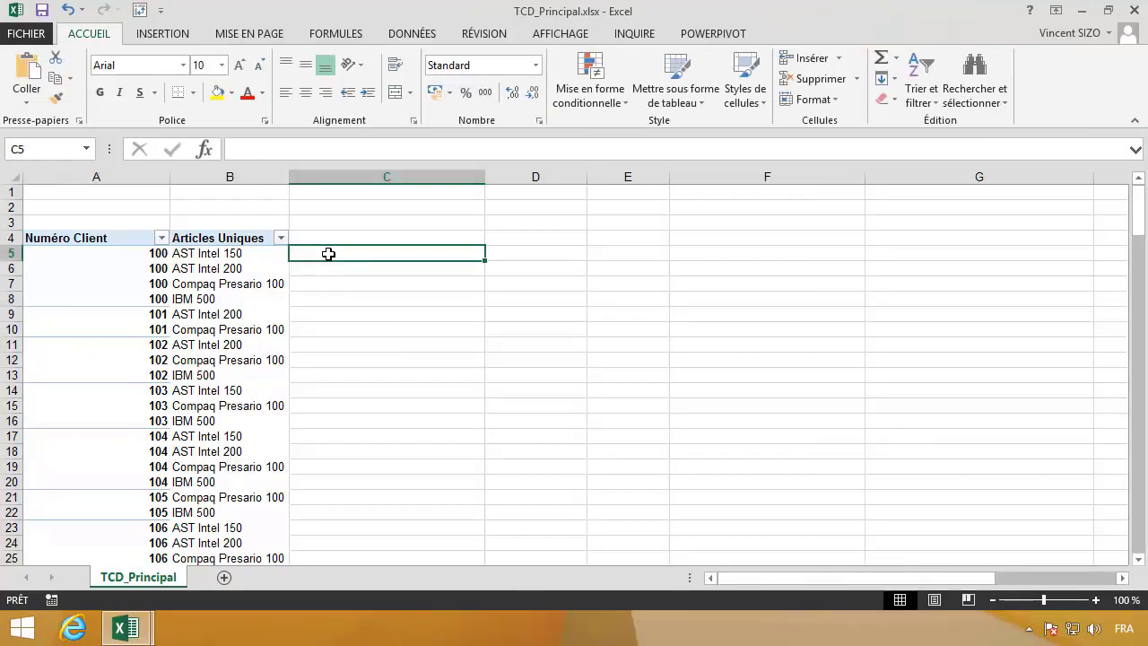
text(=rech)
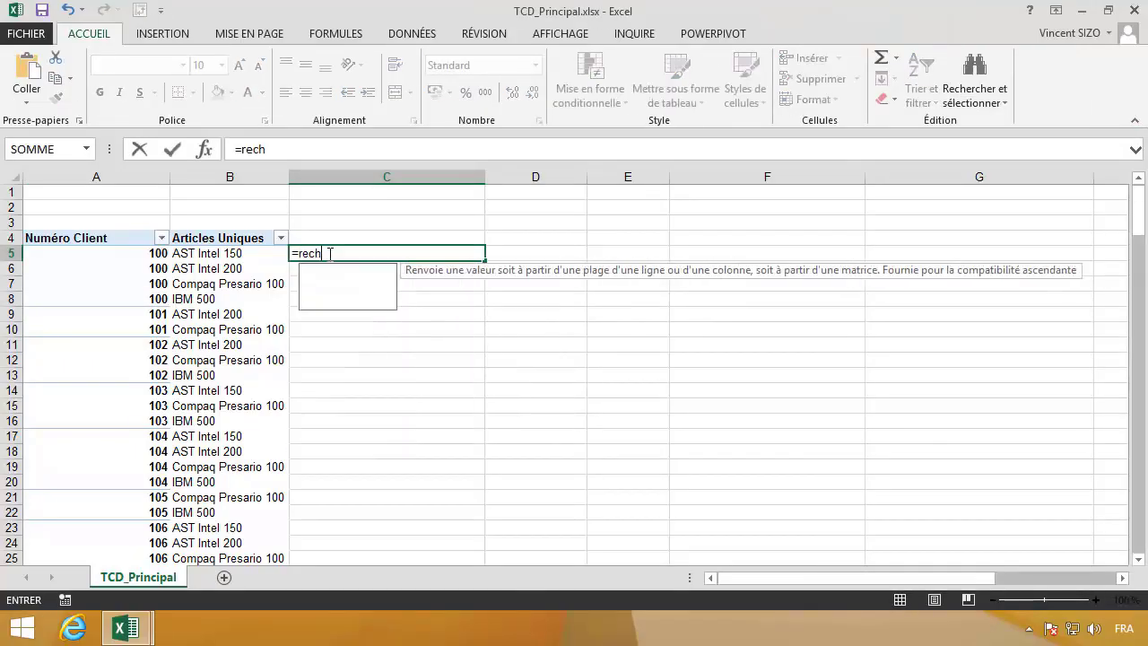
text(e)
key(Down)
key(Down)
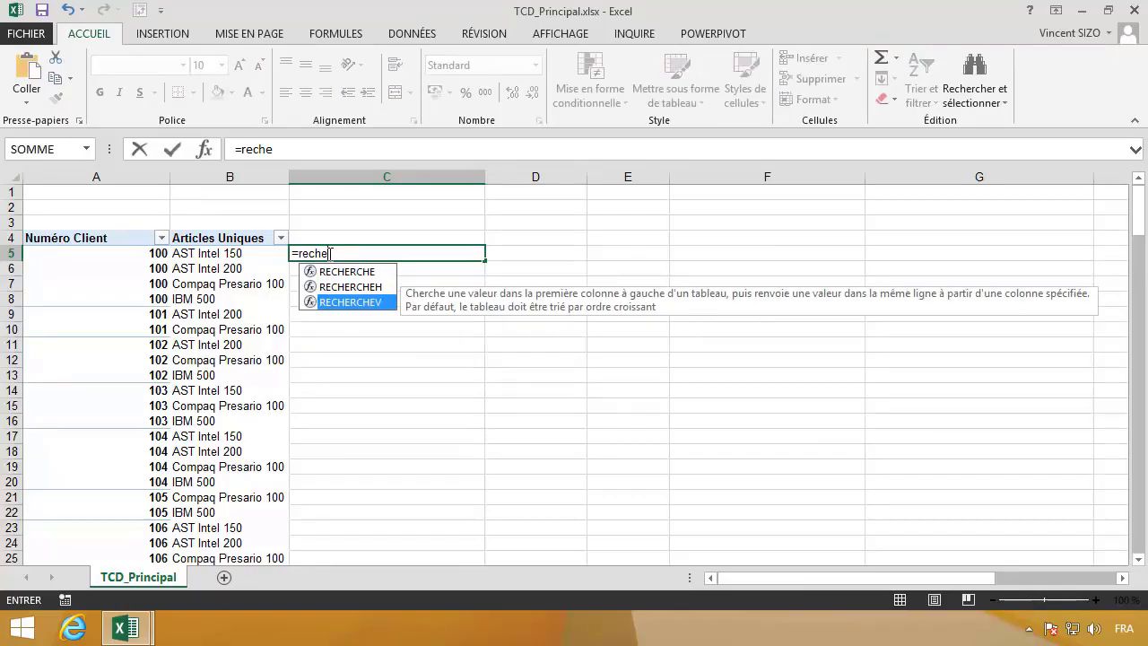
key(Tab)
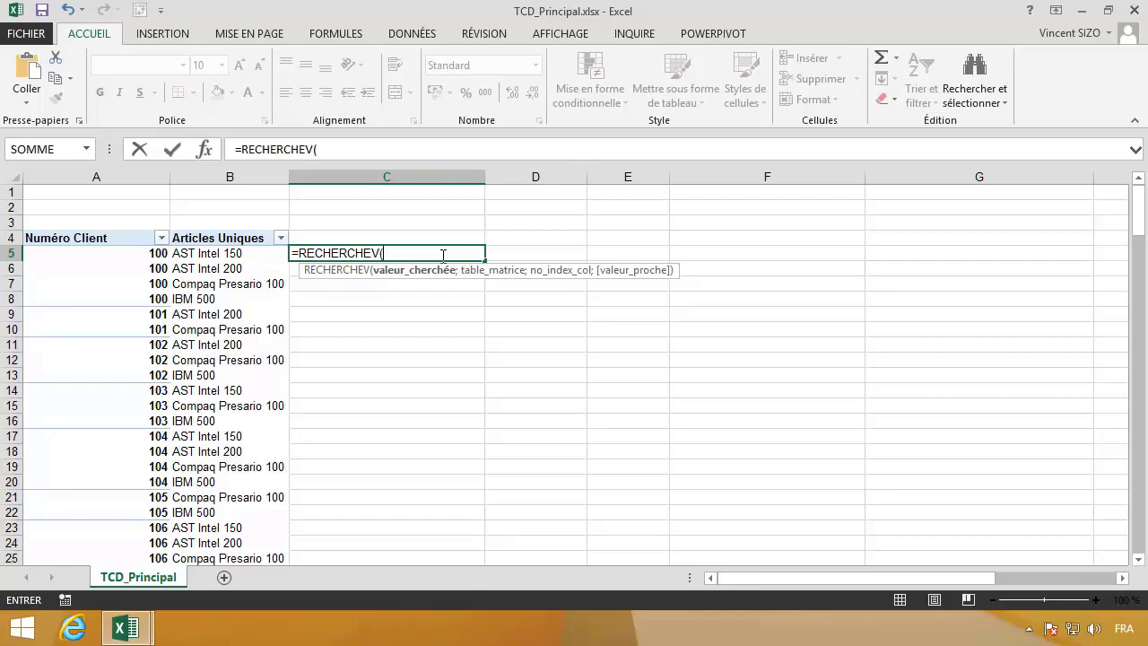
key(Escape)
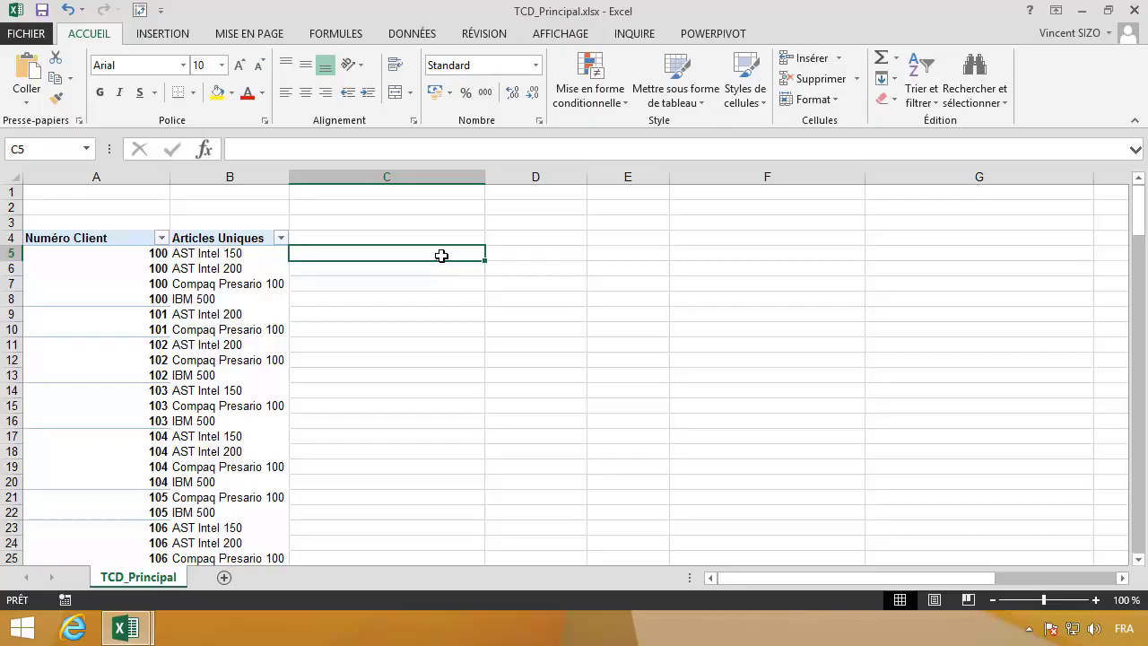
Step: Turn the pivot table's Boutons +/- back on from ANALYSE > Afficher
click(240, 255)
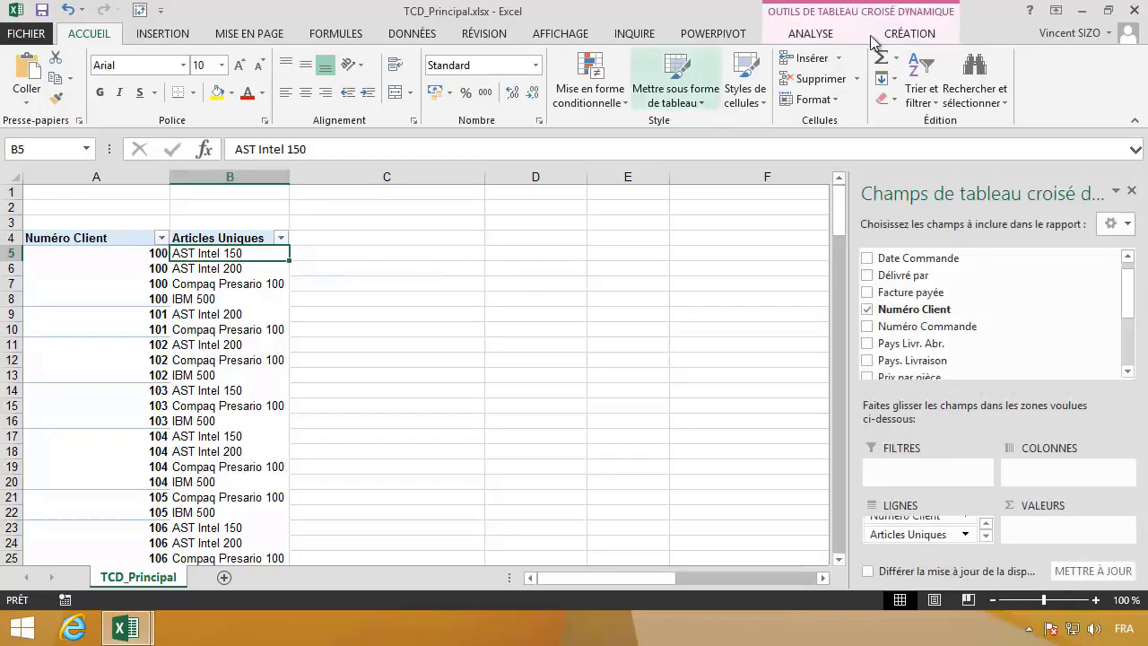
click(813, 34)
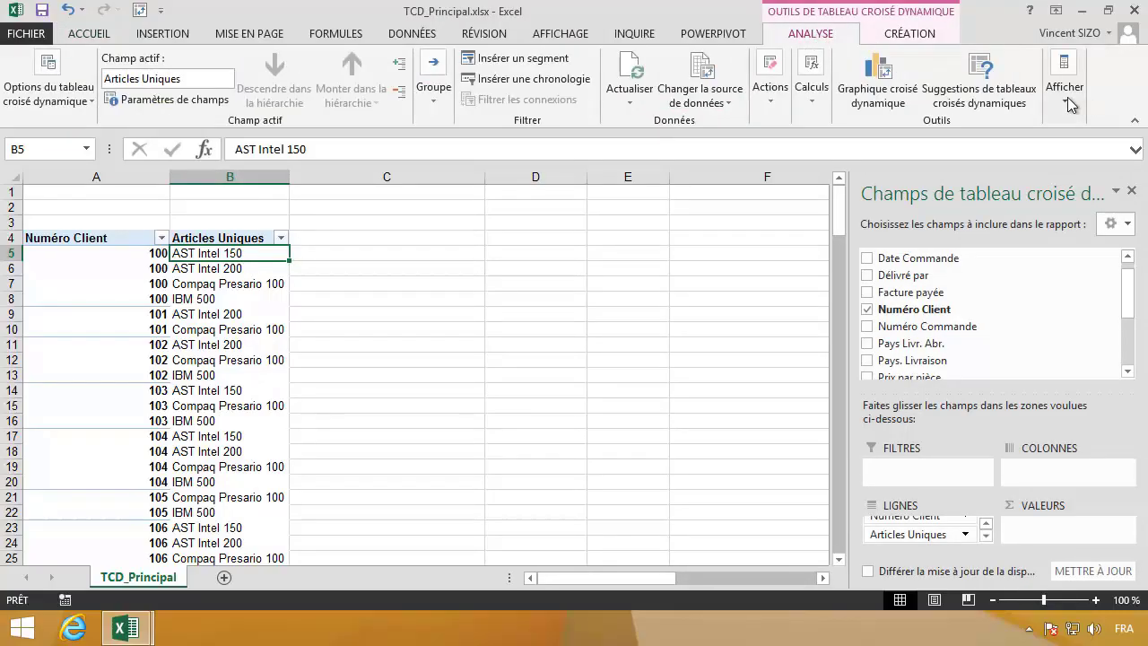
click(1070, 105)
click(1067, 162)
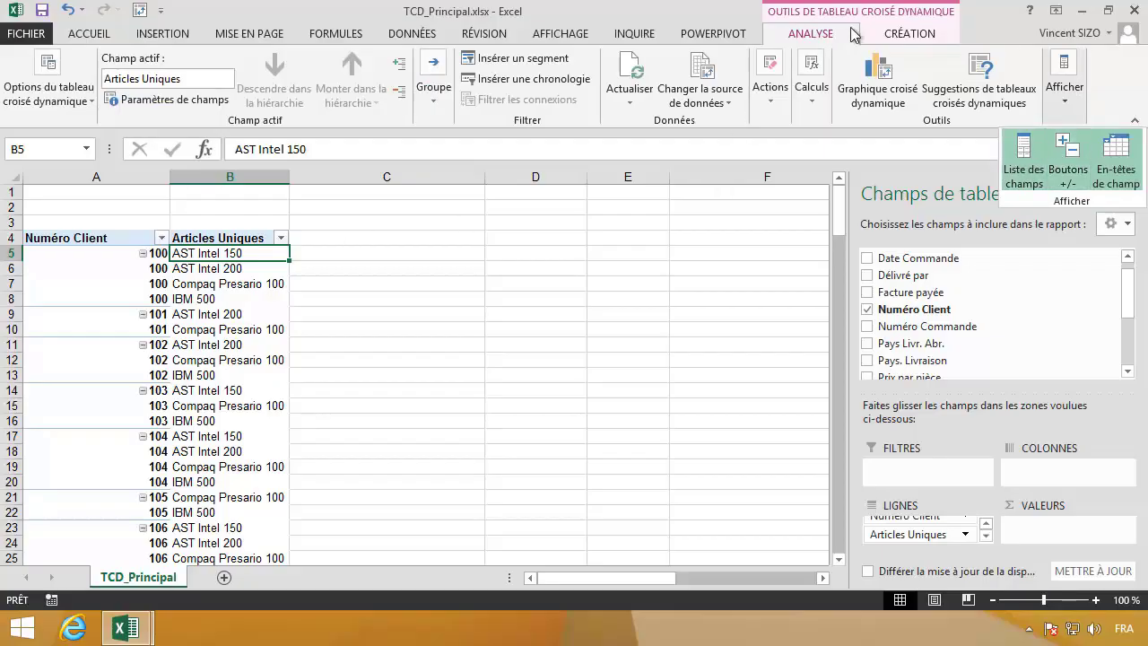
Step: Switch the report layout to Afficher sous forme compactée and select Compaq Presario 100
click(909, 33)
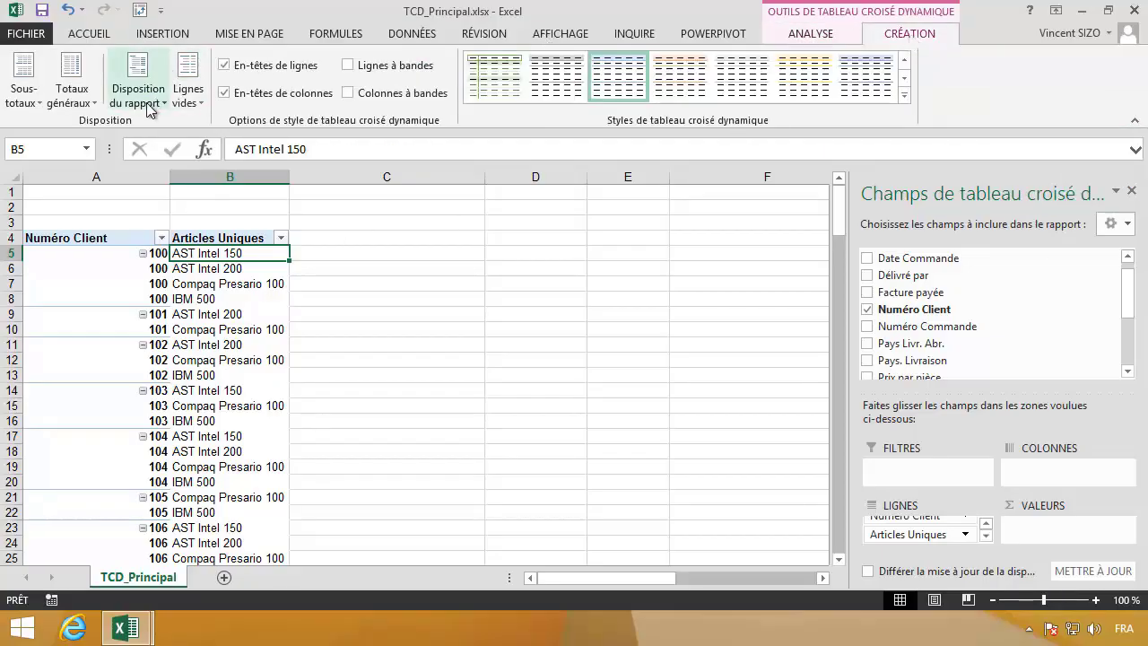
click(150, 107)
click(160, 138)
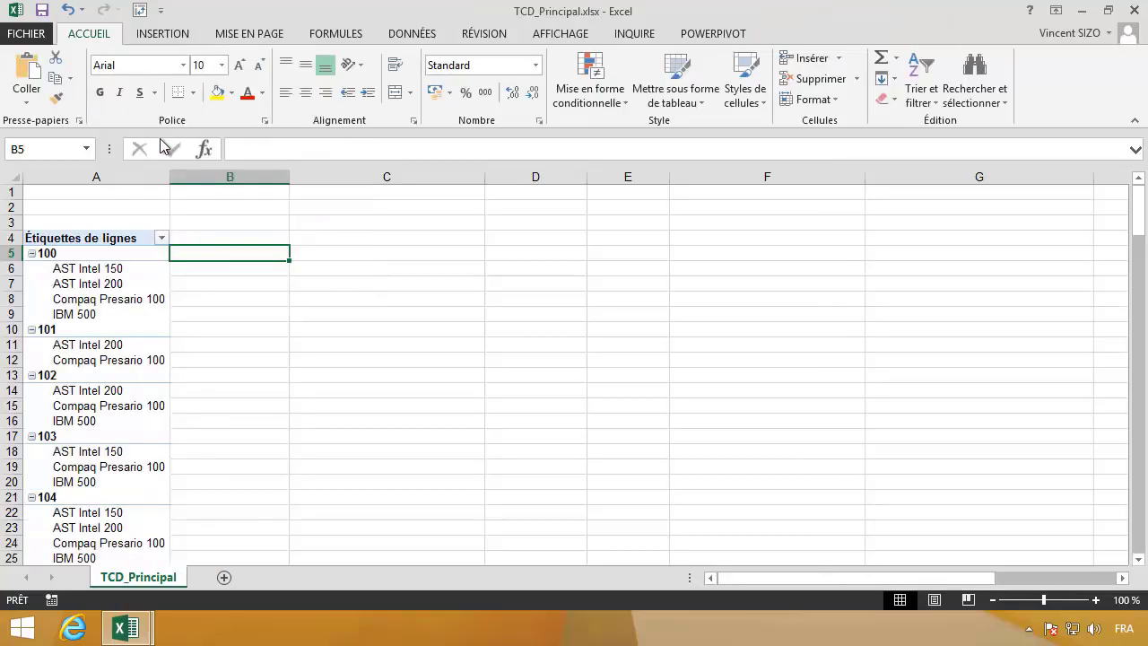
click(81, 298)
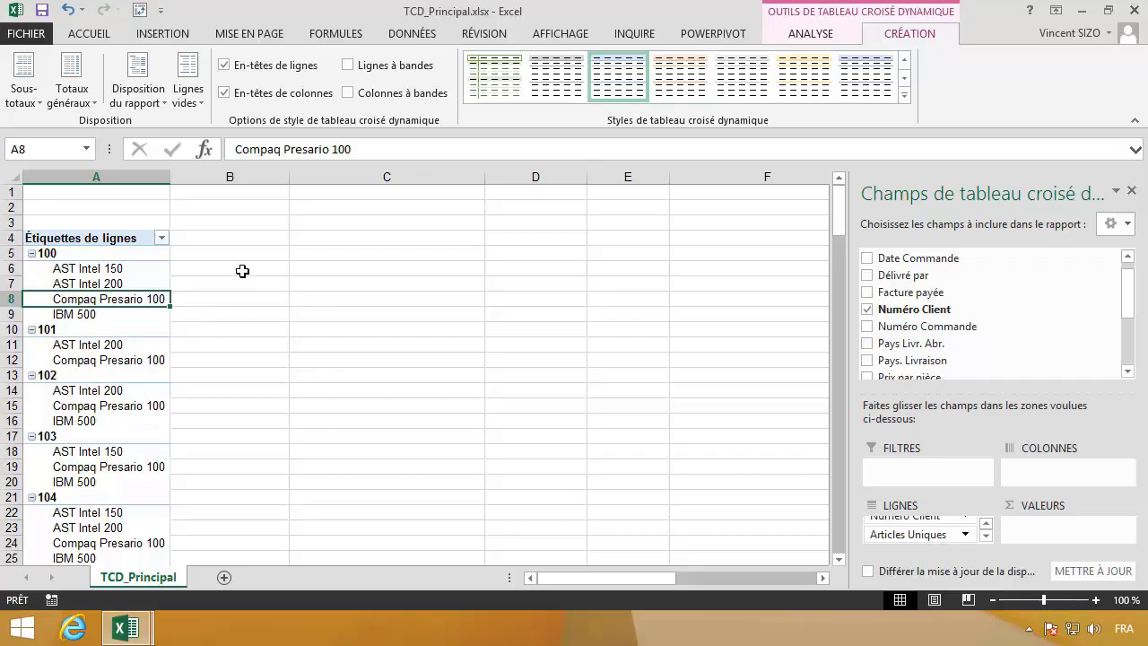
Step: Apply a blue Moyen pivot style, then toggle column headers and banded rows, leaving both on
click(904, 94)
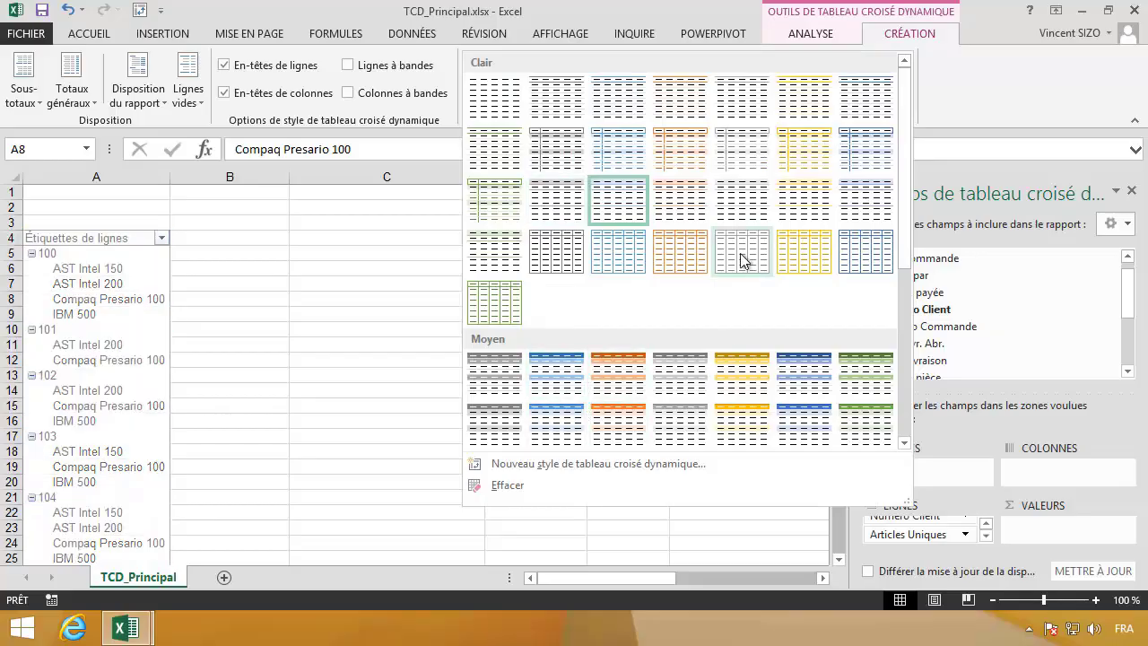
click(561, 387)
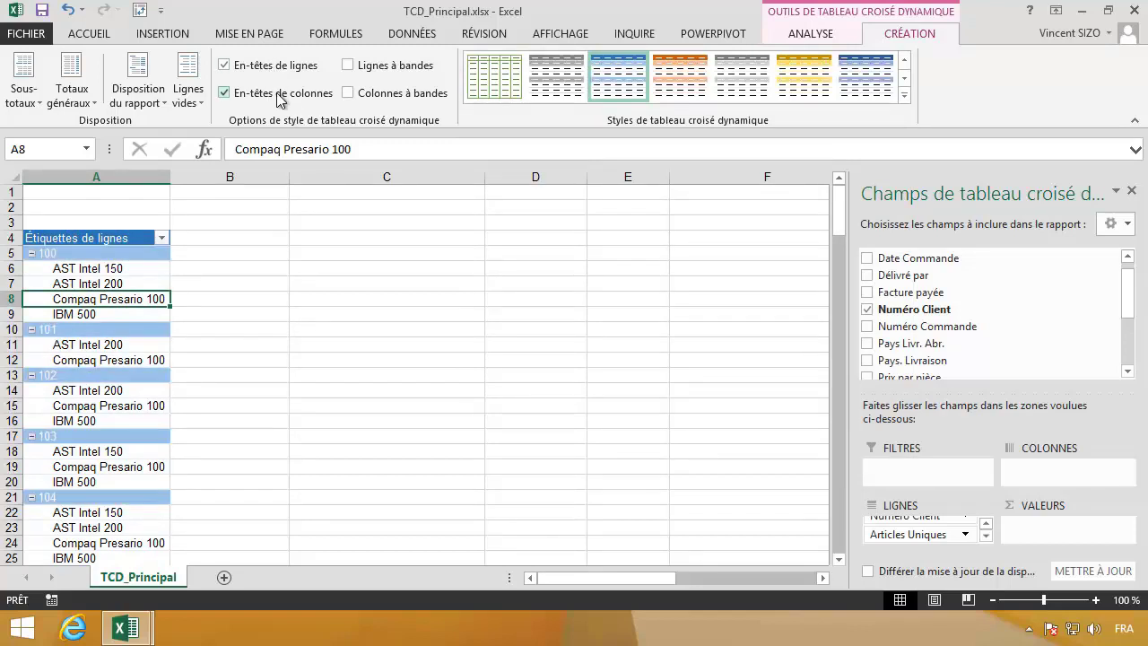
click(277, 94)
click(276, 93)
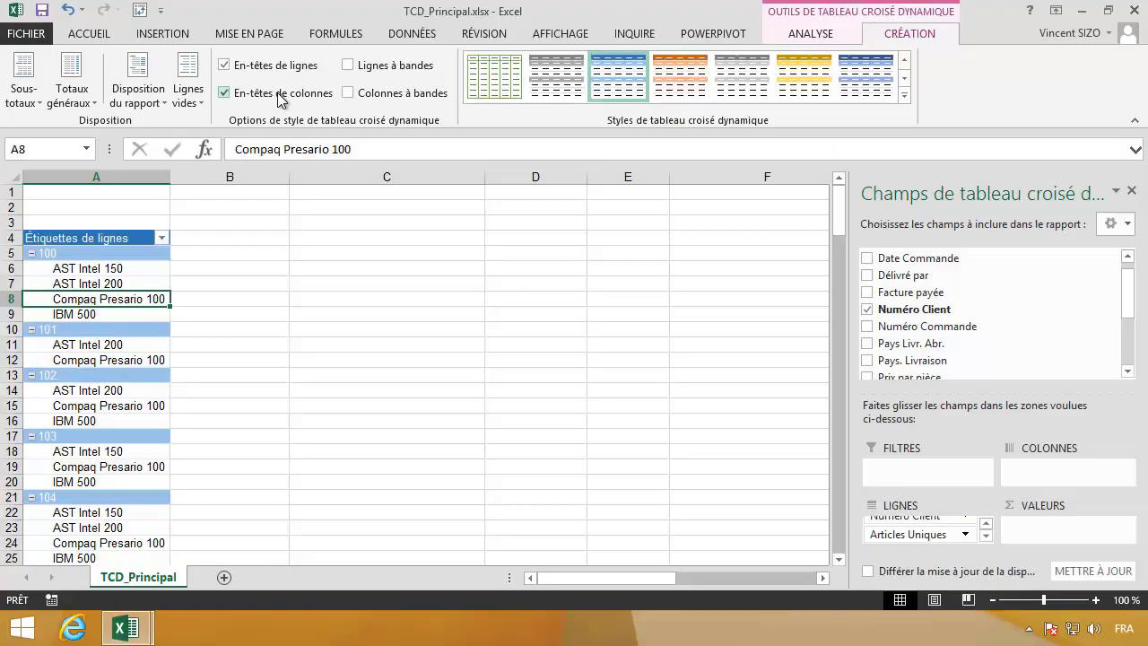
click(372, 69)
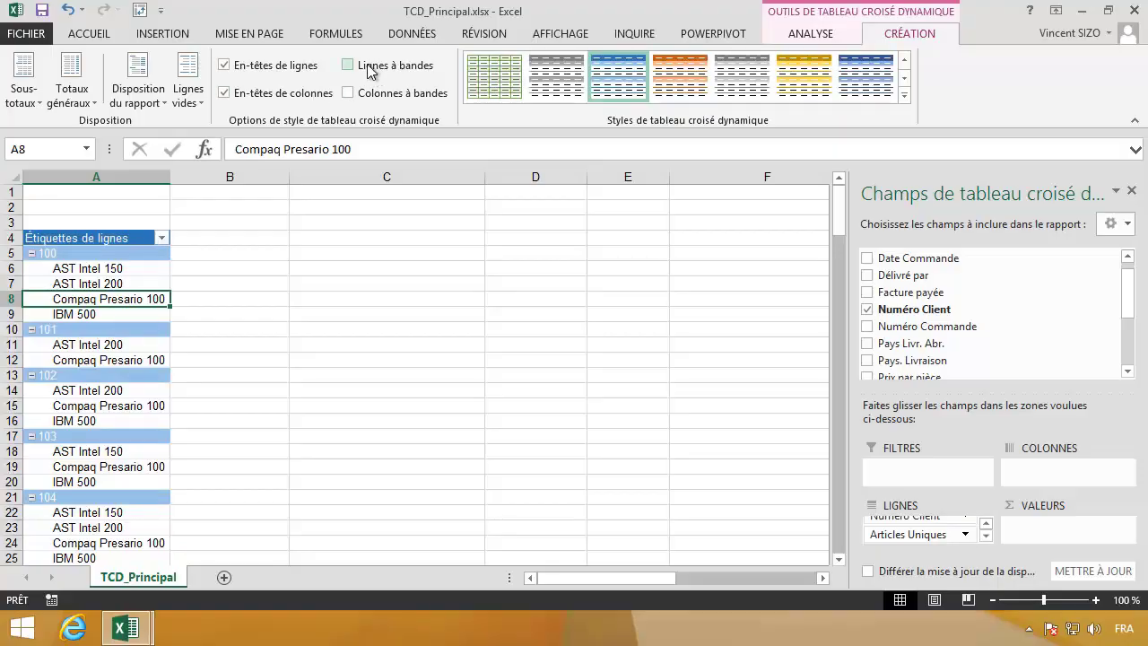
click(371, 69)
click(371, 70)
click(371, 71)
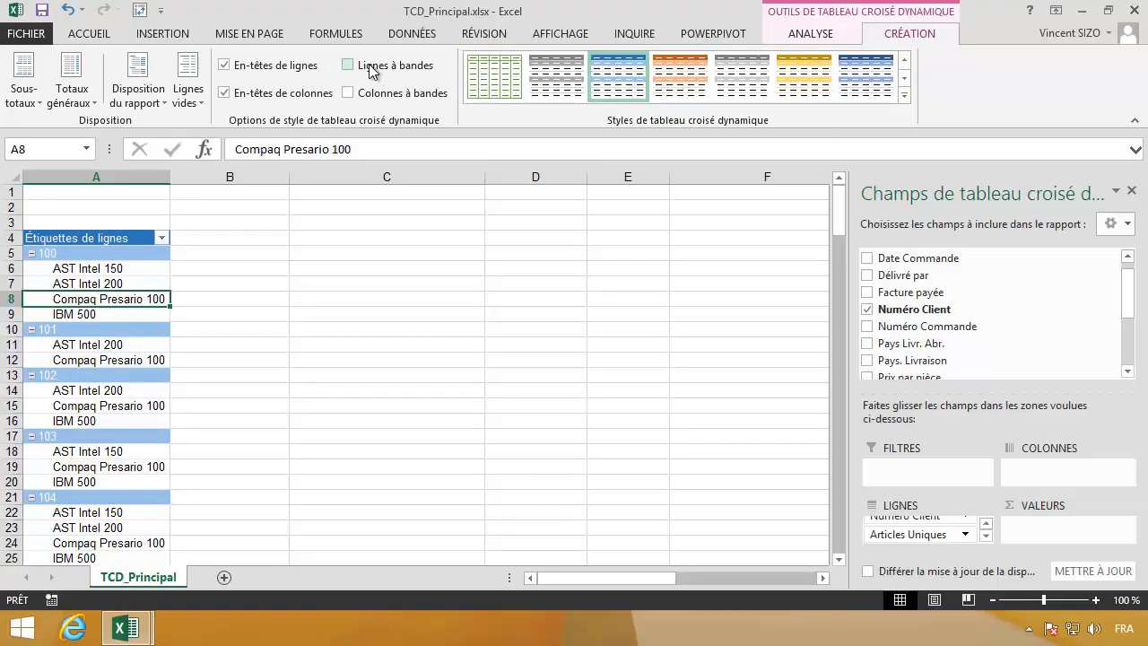
click(427, 72)
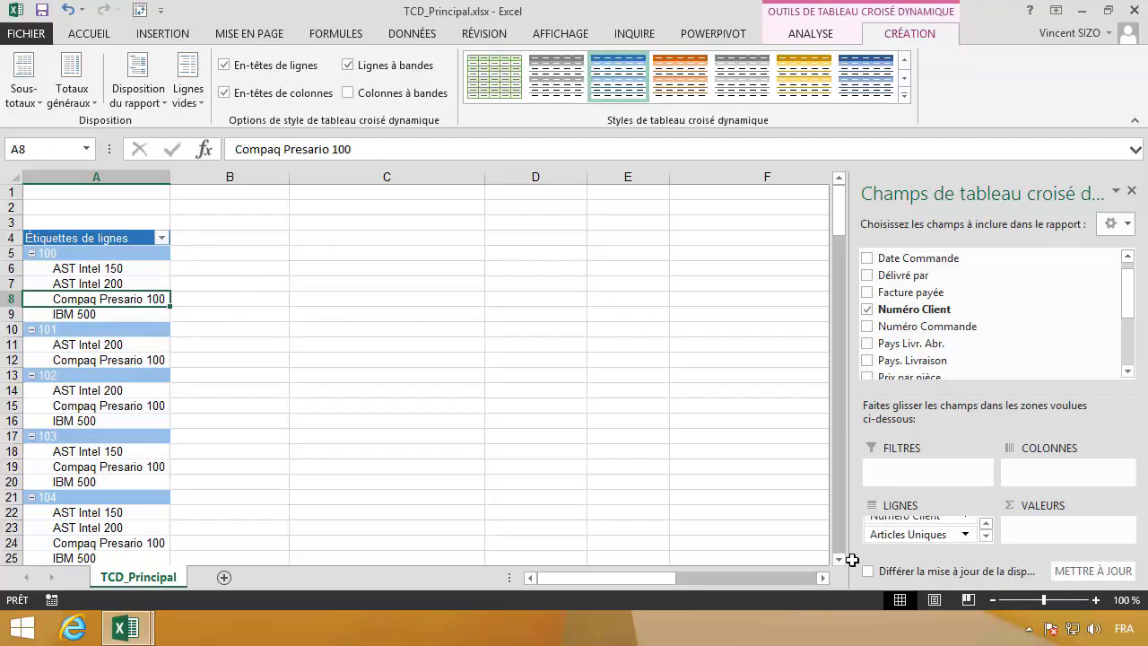
click(406, 68)
click(408, 71)
click(408, 71)
click(396, 94)
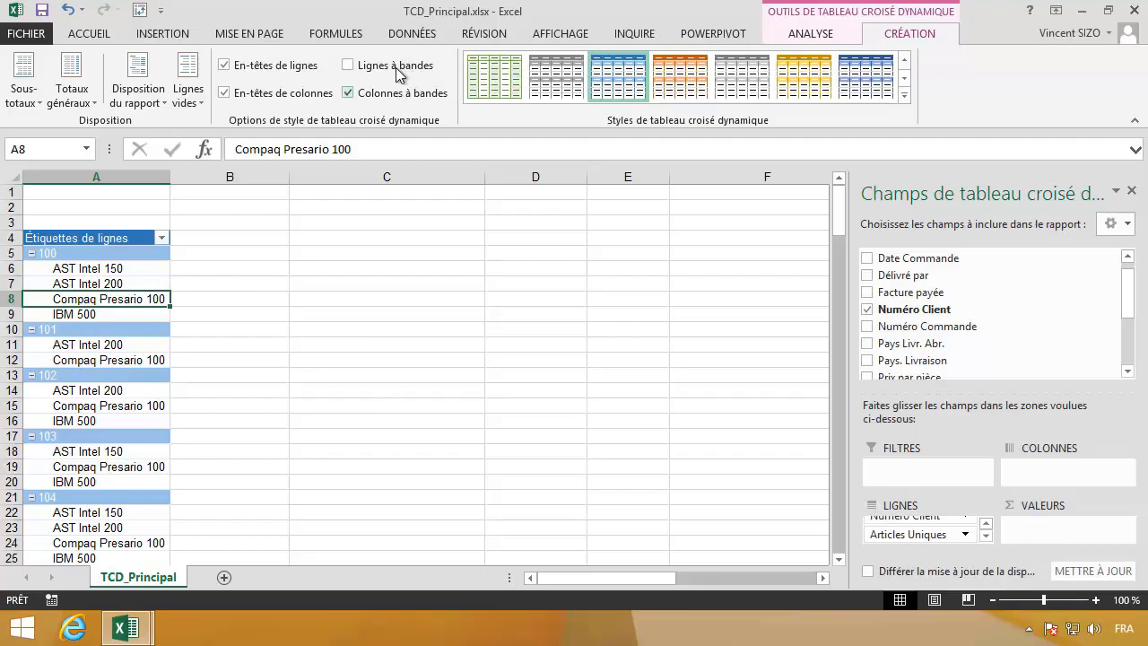
click(399, 70)
click(395, 94)
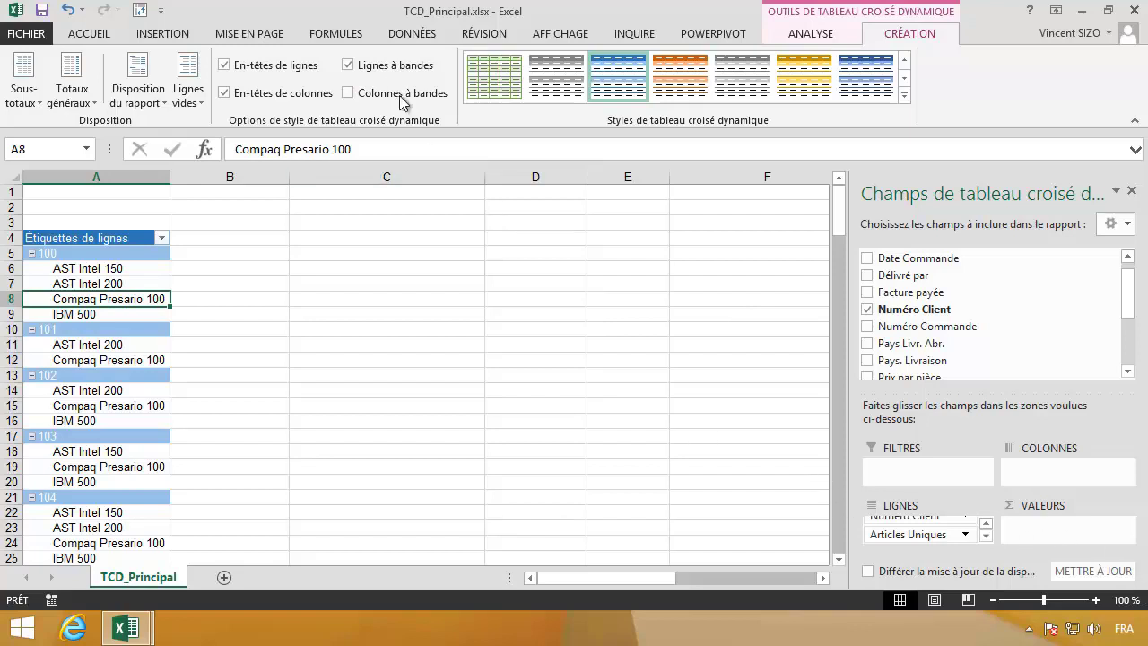
click(392, 71)
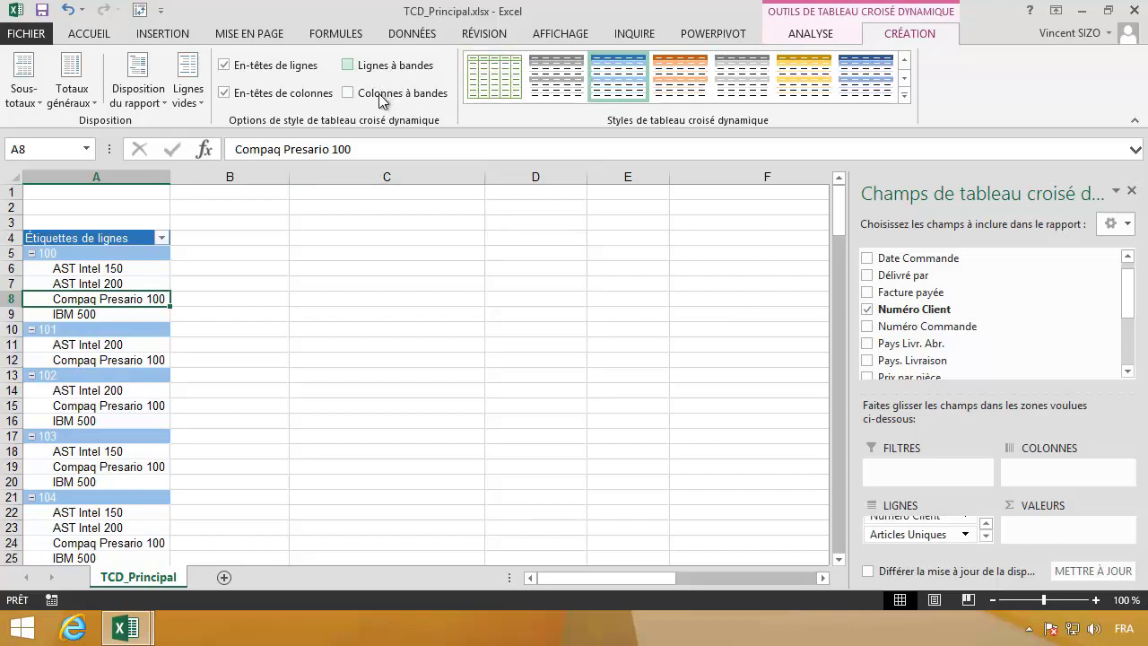
click(107, 237)
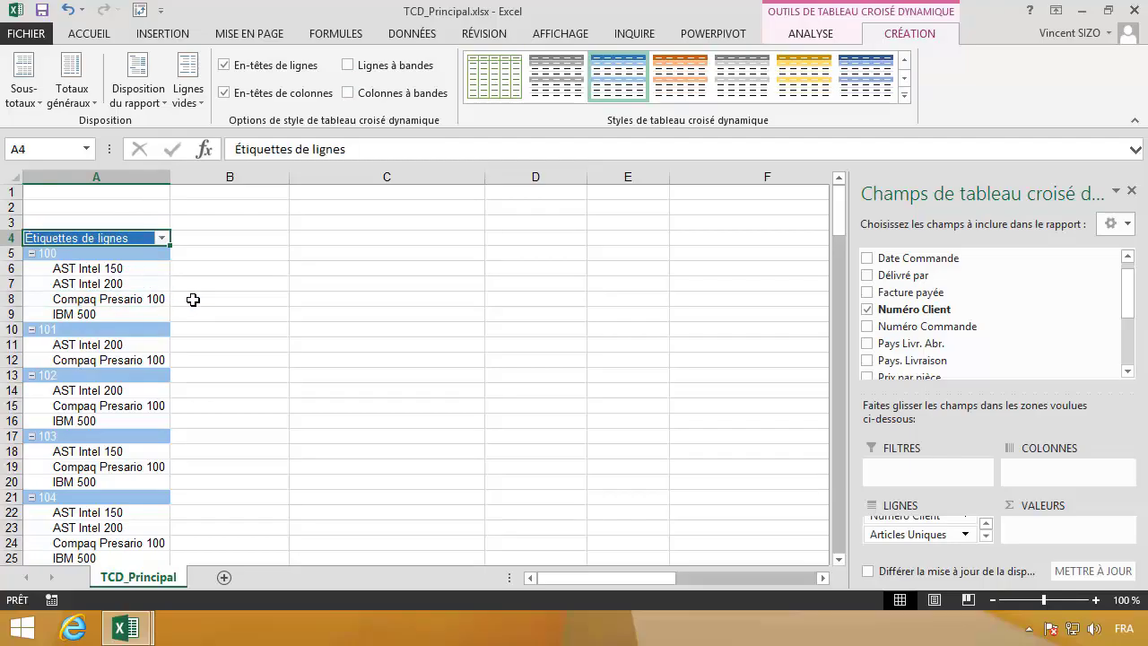
Step: Enter Clients/Articles in A4 in place of Étiquettes de lignes
text(A)
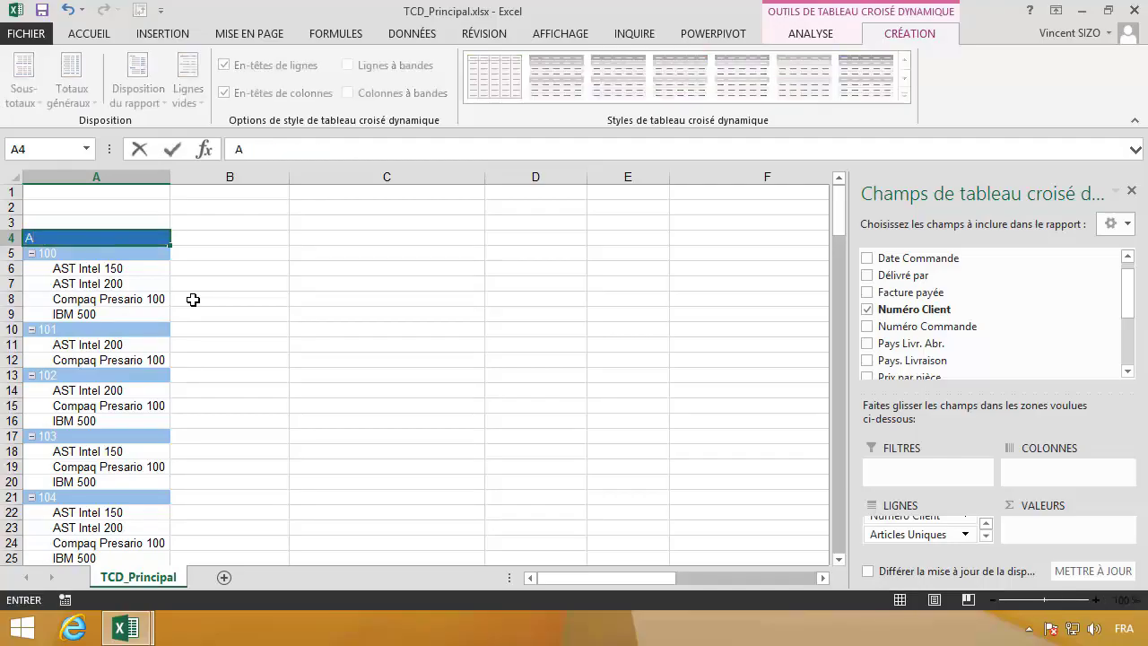
key(BackSpace)
text(Clients/A)
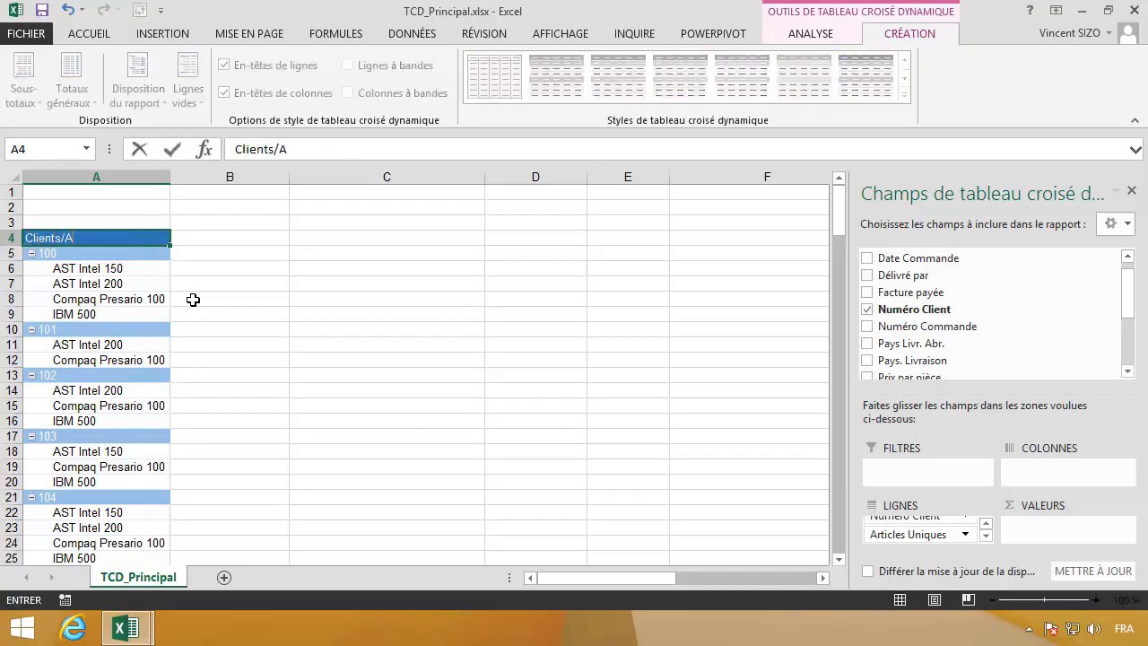
text(rticles)
key(Return)
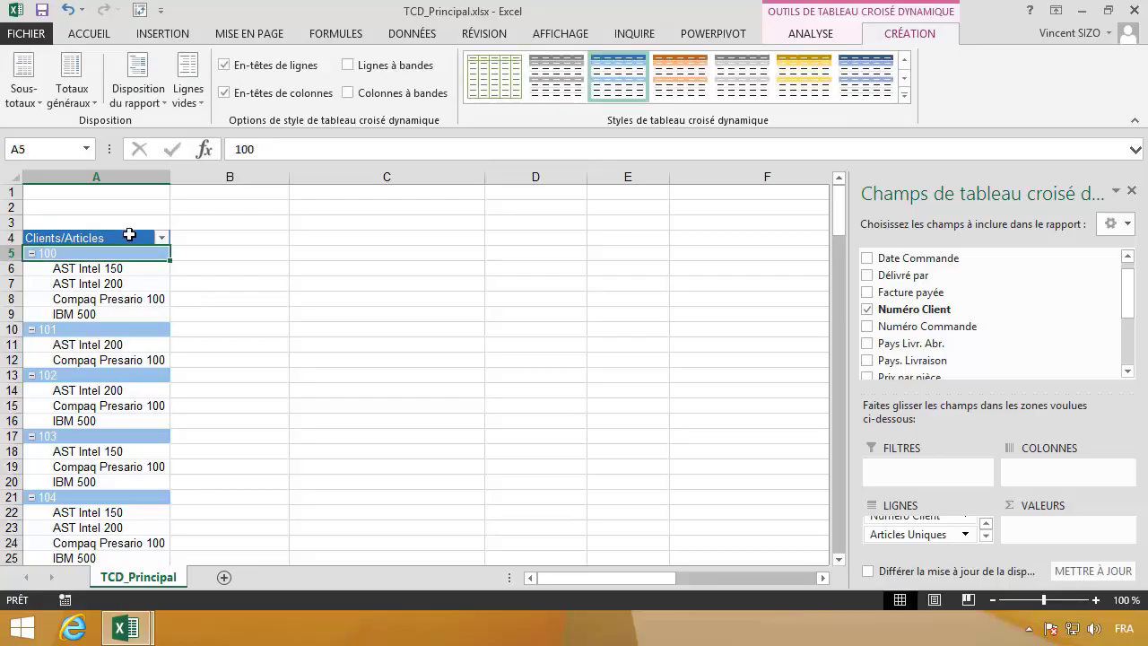
Step: Check the renamed Clients/Articles header, then select the AST Intel 150 item
click(121, 238)
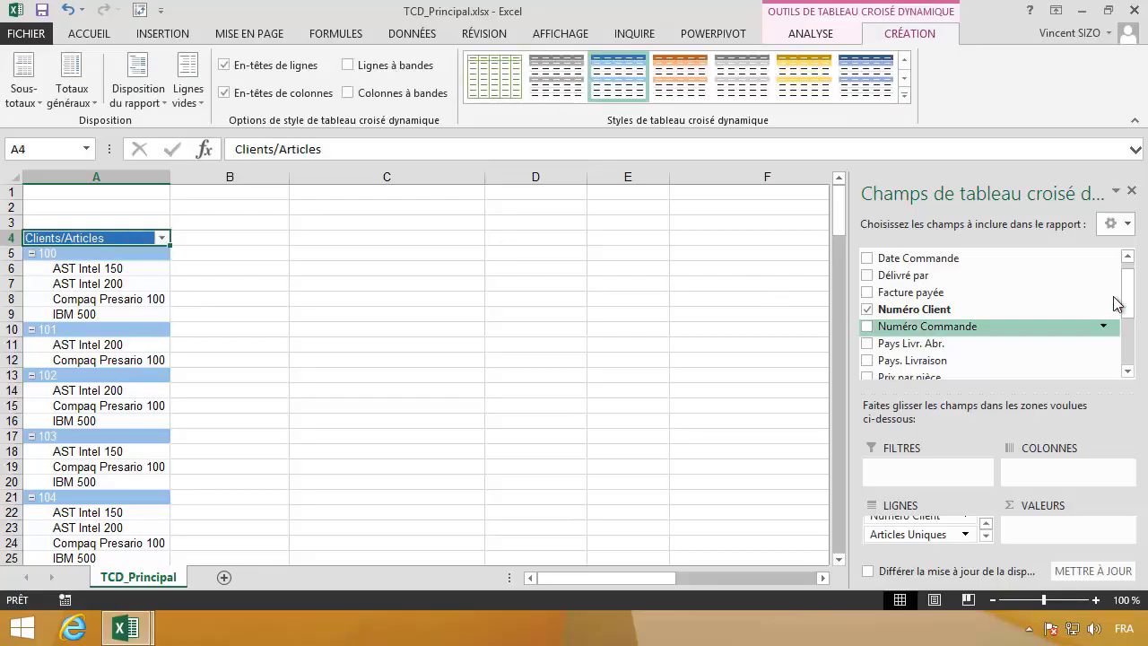
scroll(1125, 292, up, 1)
scroll(1125, 296, down, 2)
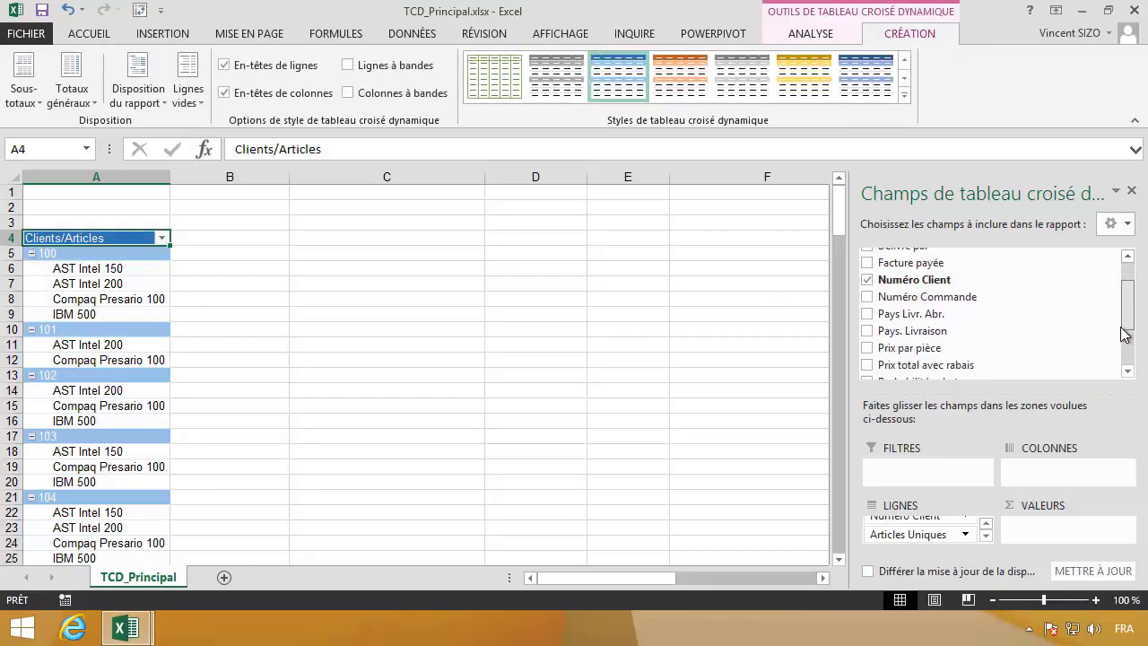
scroll(1124, 298, down, 3)
scroll(1123, 302, up, 3)
scroll(1123, 300, up, 4)
scroll(1123, 296, down, 6)
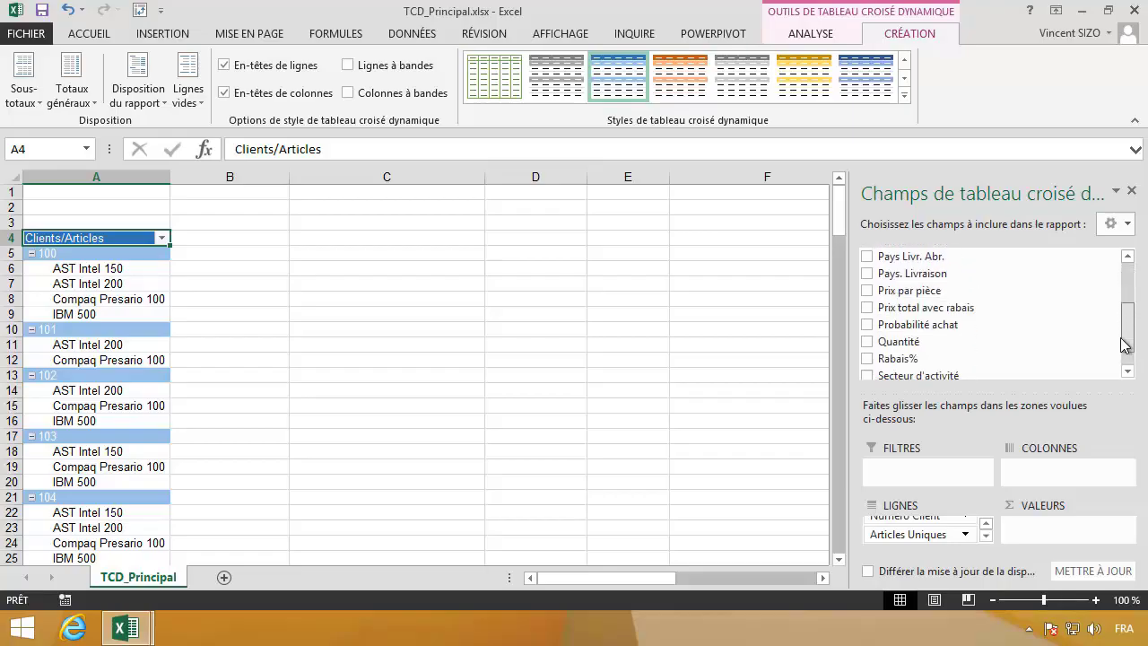
scroll(1123, 291, up, 6)
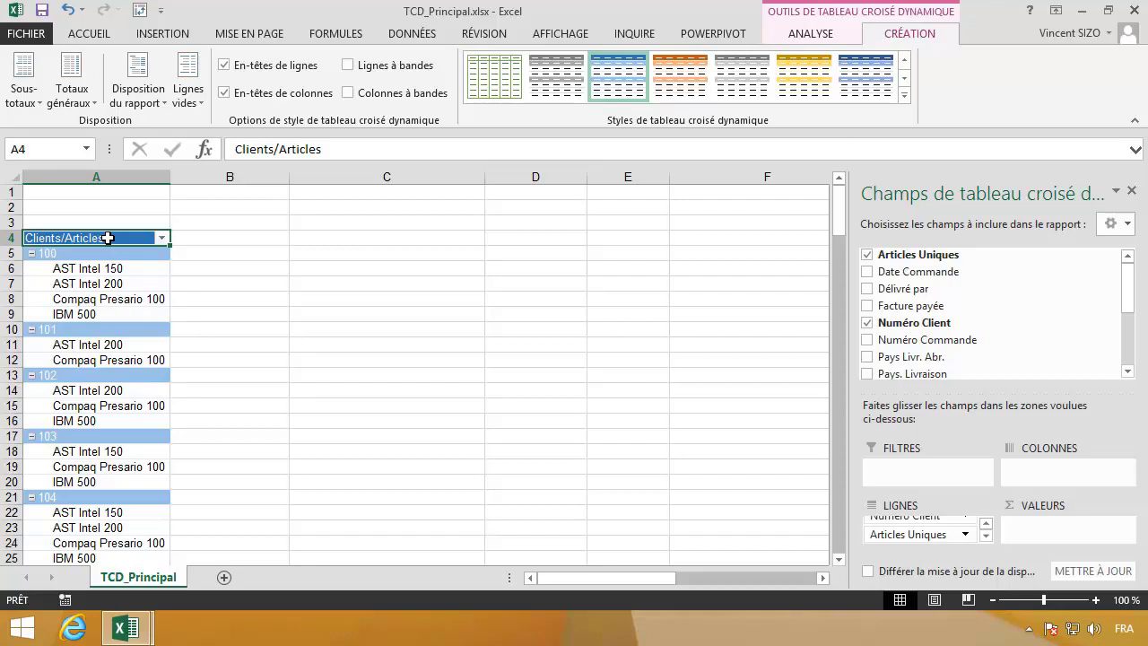
mouse_move(750, 7)
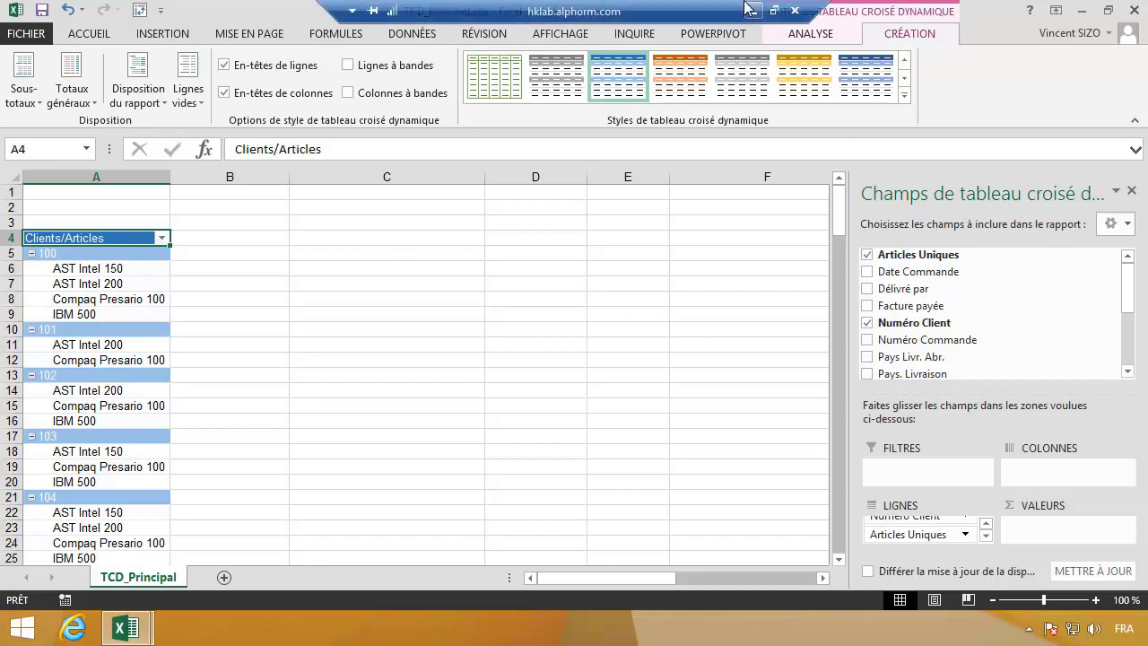
click(111, 271)
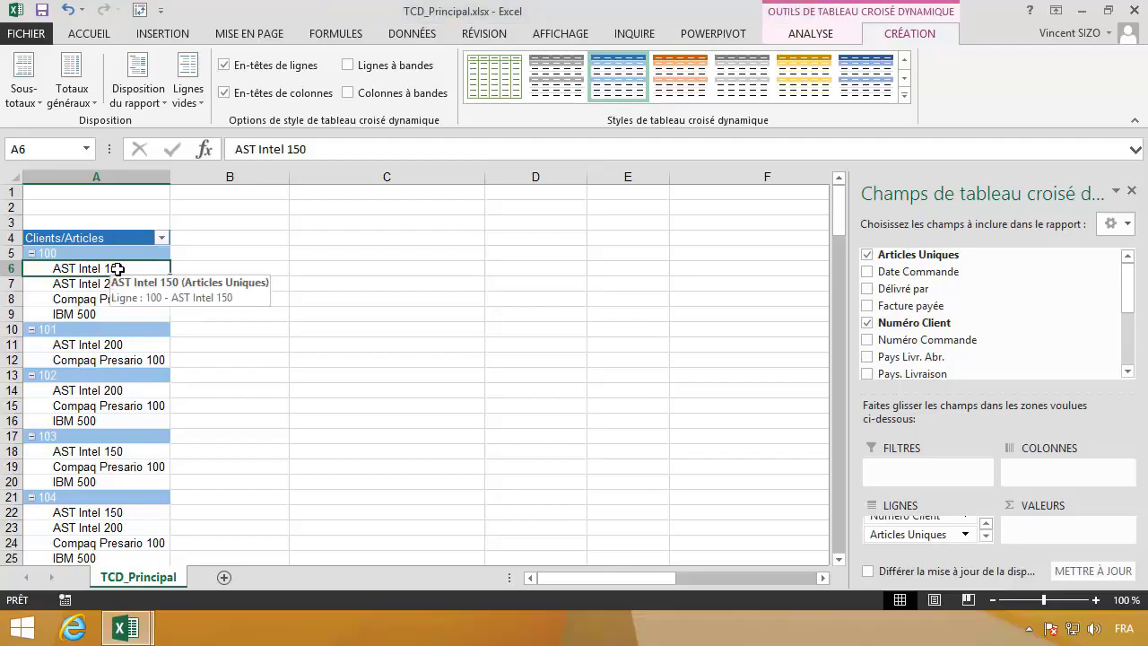
right_click(119, 269)
click(241, 553)
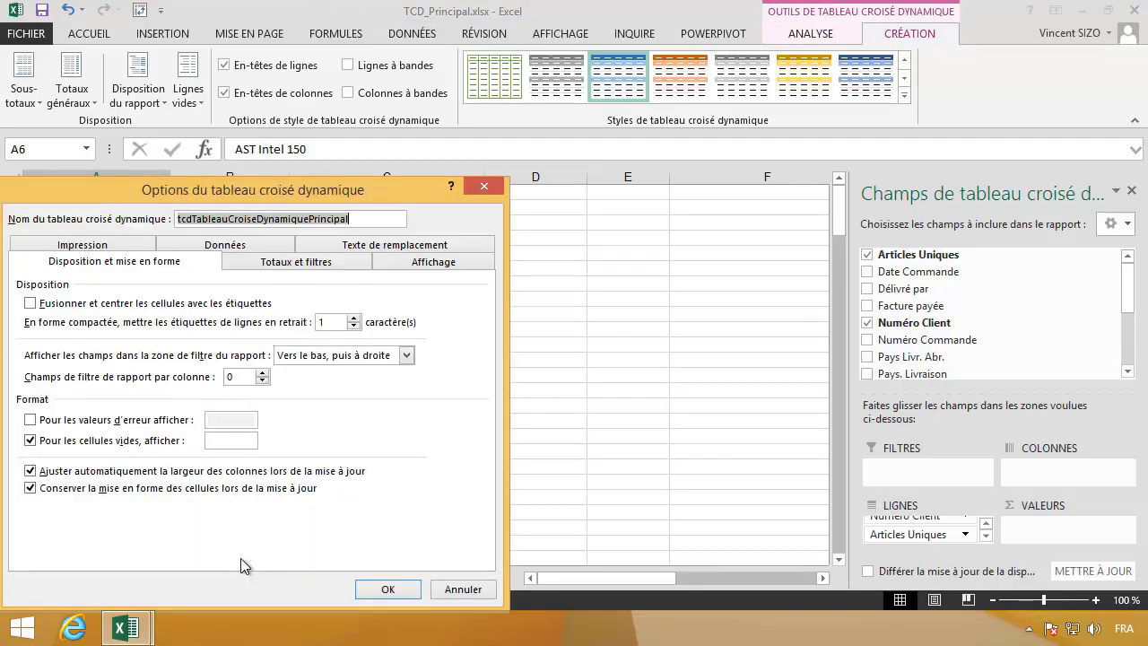
drag(206, 197, 559, 145)
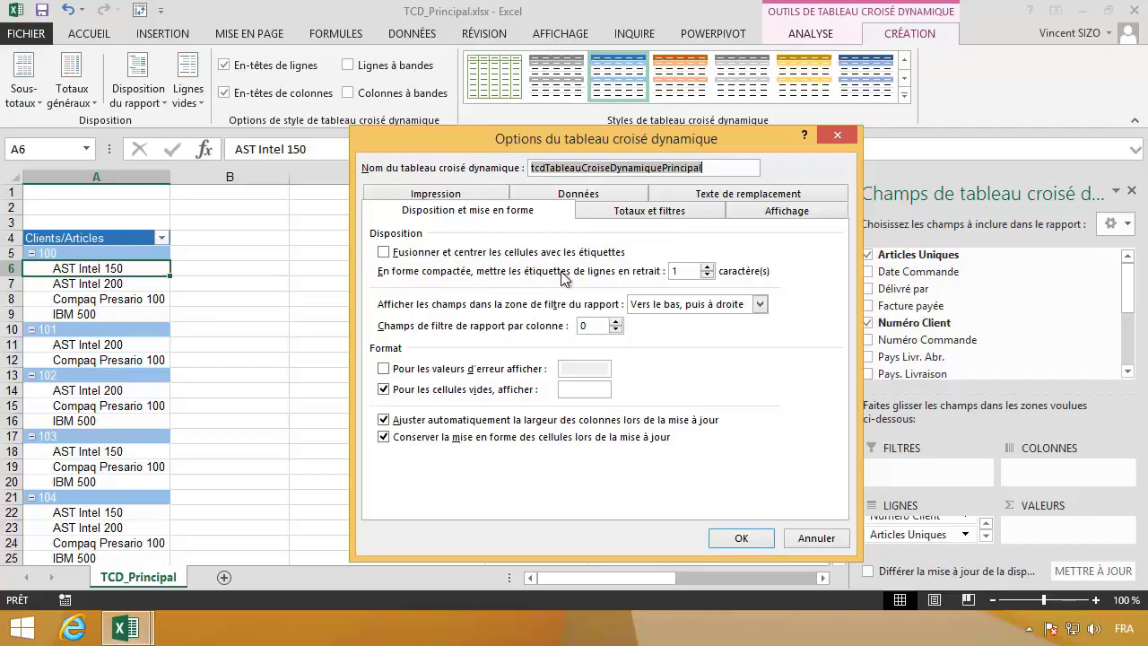
click(707, 268)
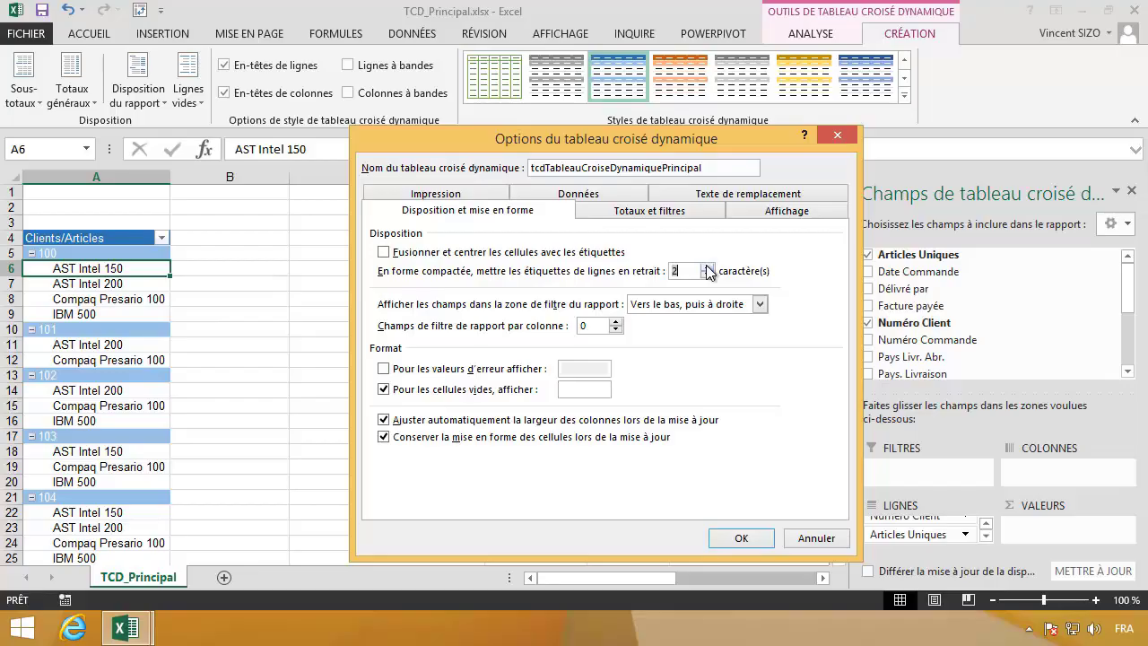
click(755, 541)
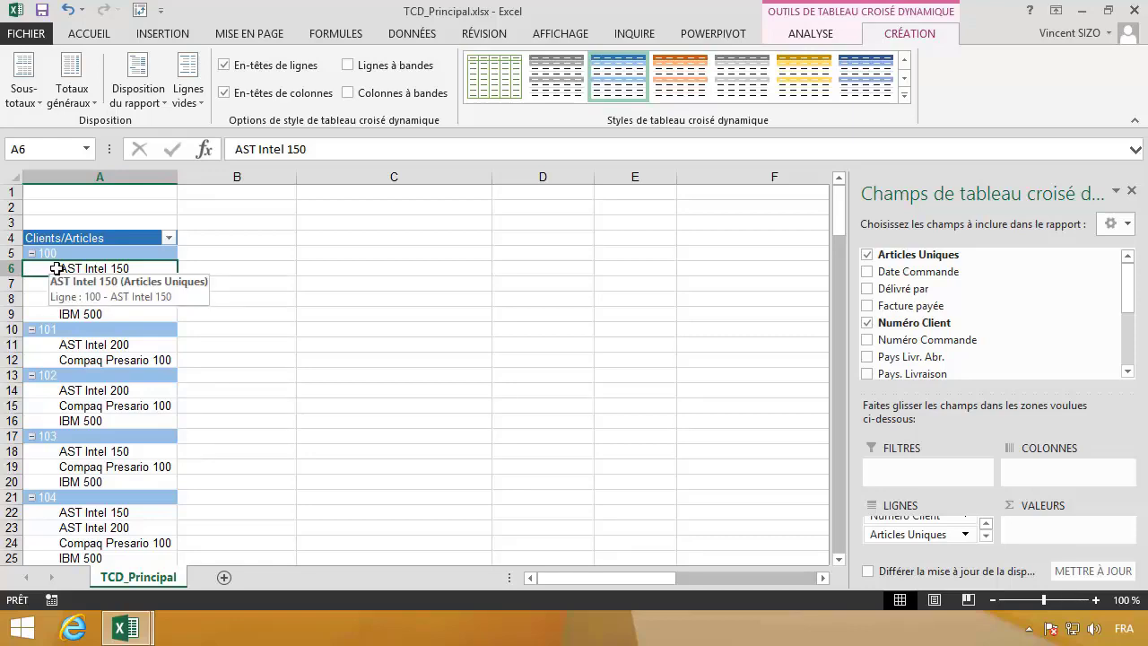
right_click(56, 268)
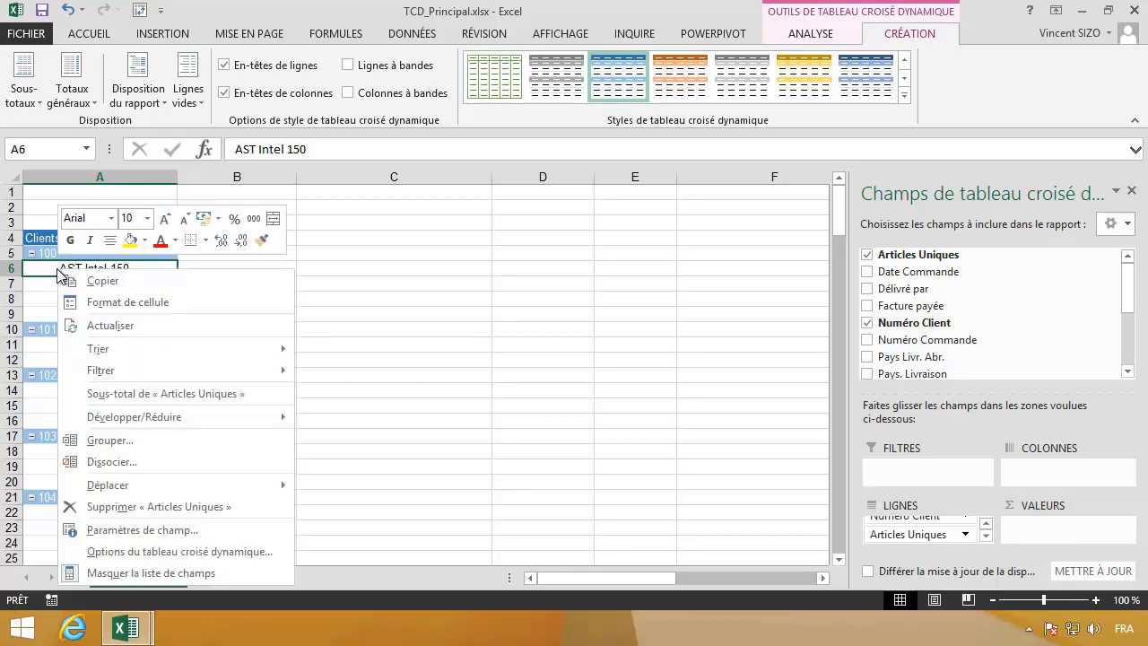
click(153, 555)
click(354, 328)
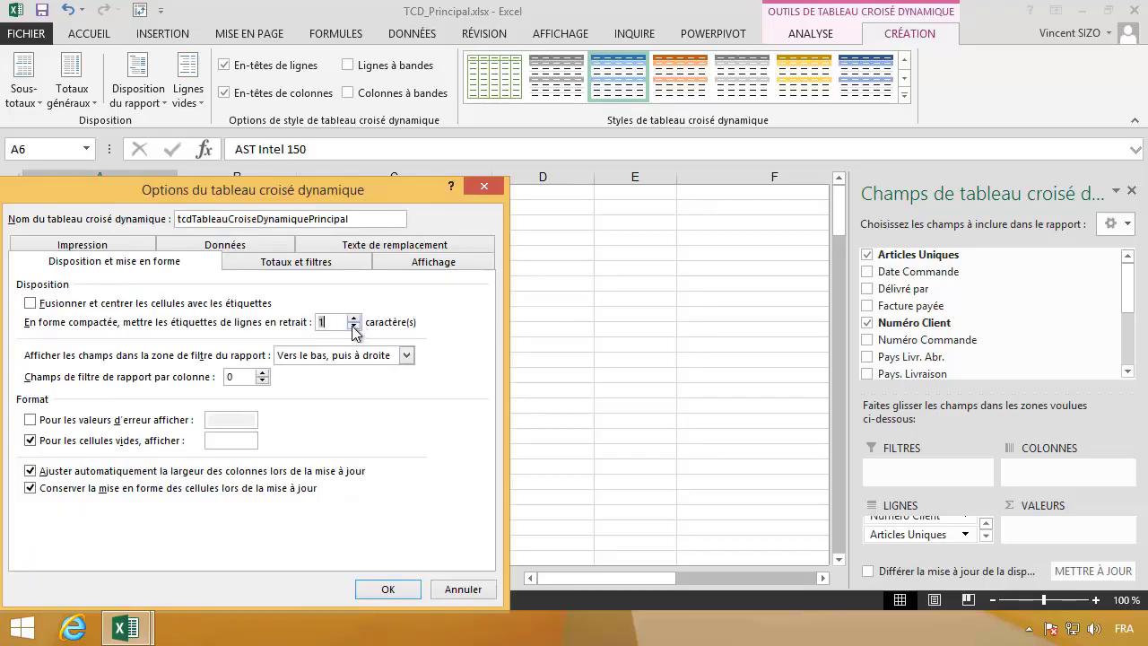
click(387, 589)
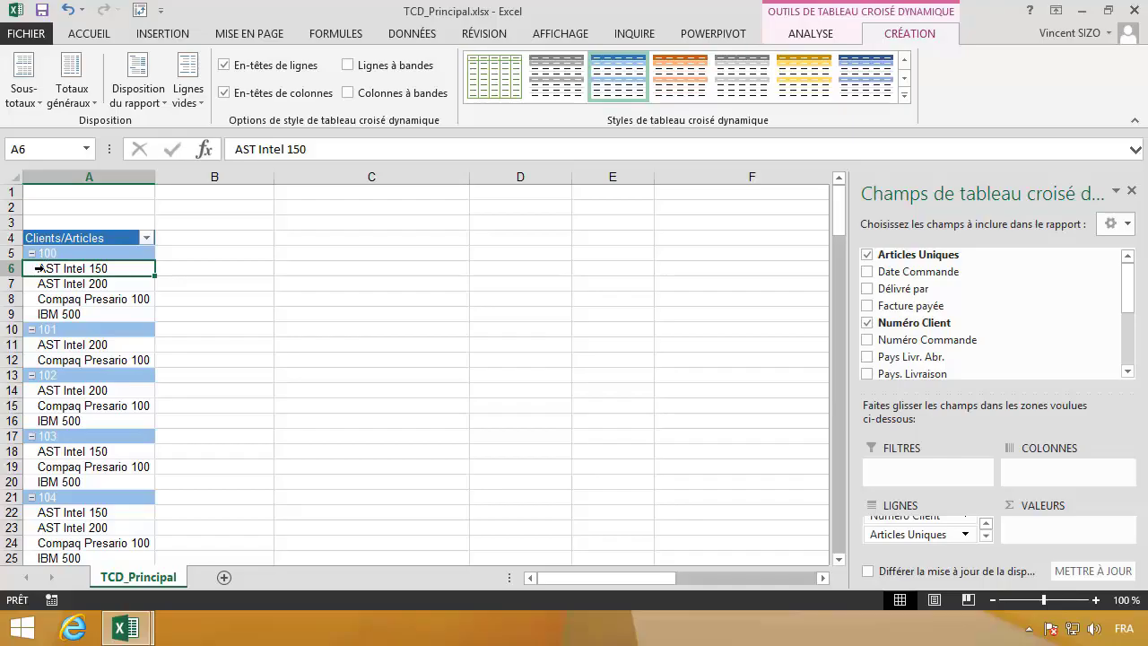
click(89, 34)
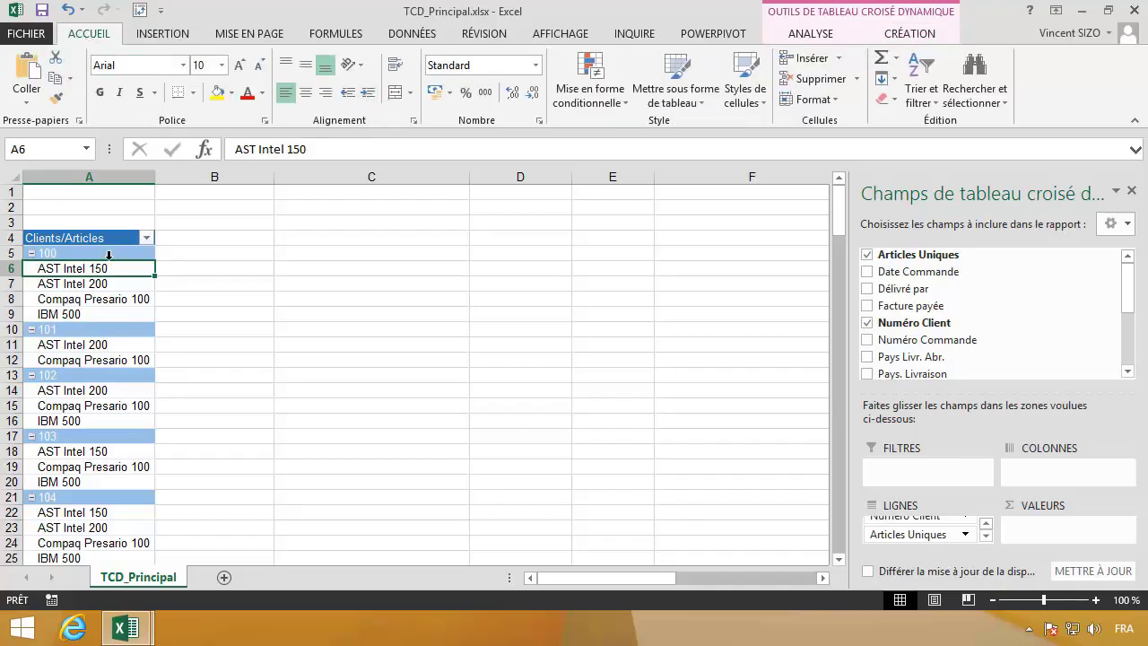
right_click(107, 267)
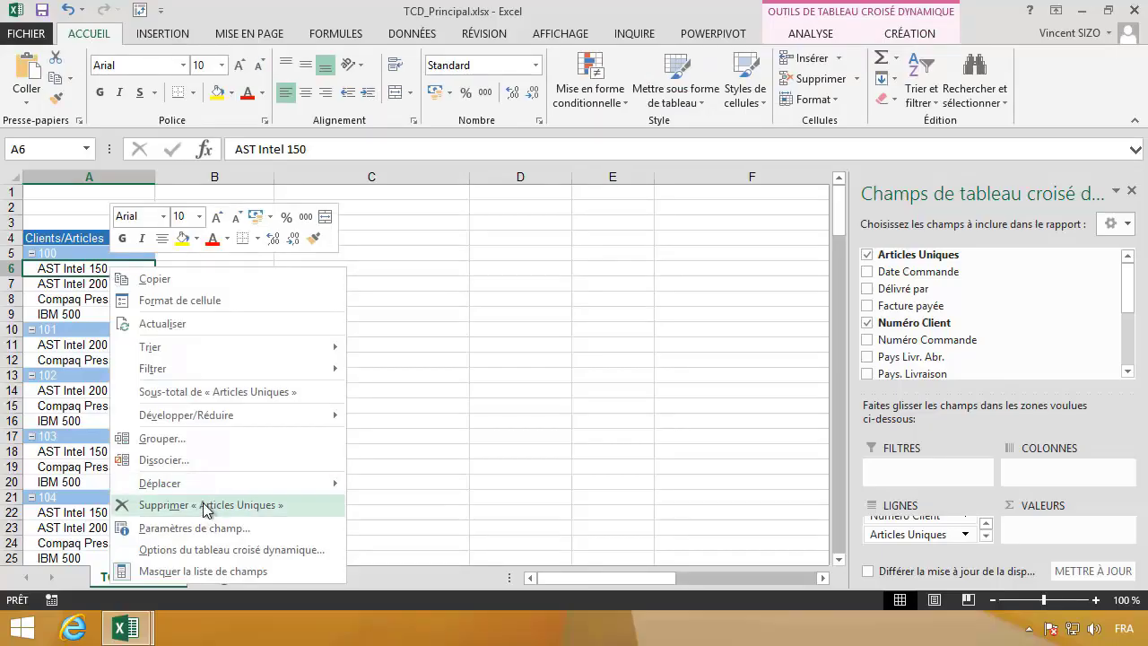
key(Escape)
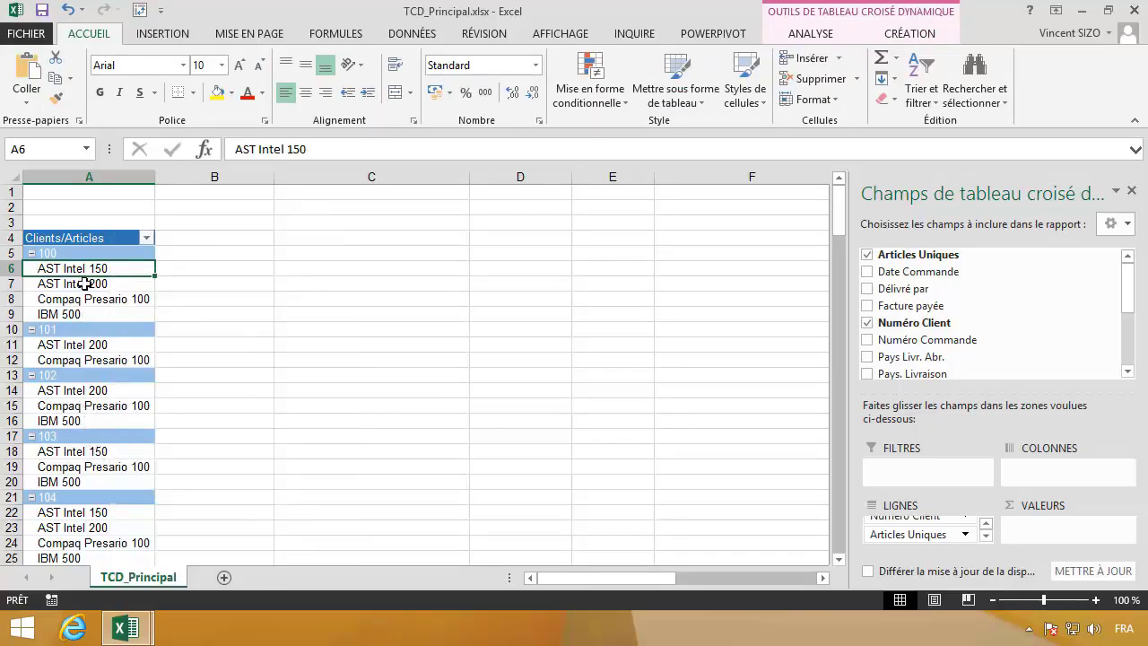
right_click(86, 286)
click(184, 565)
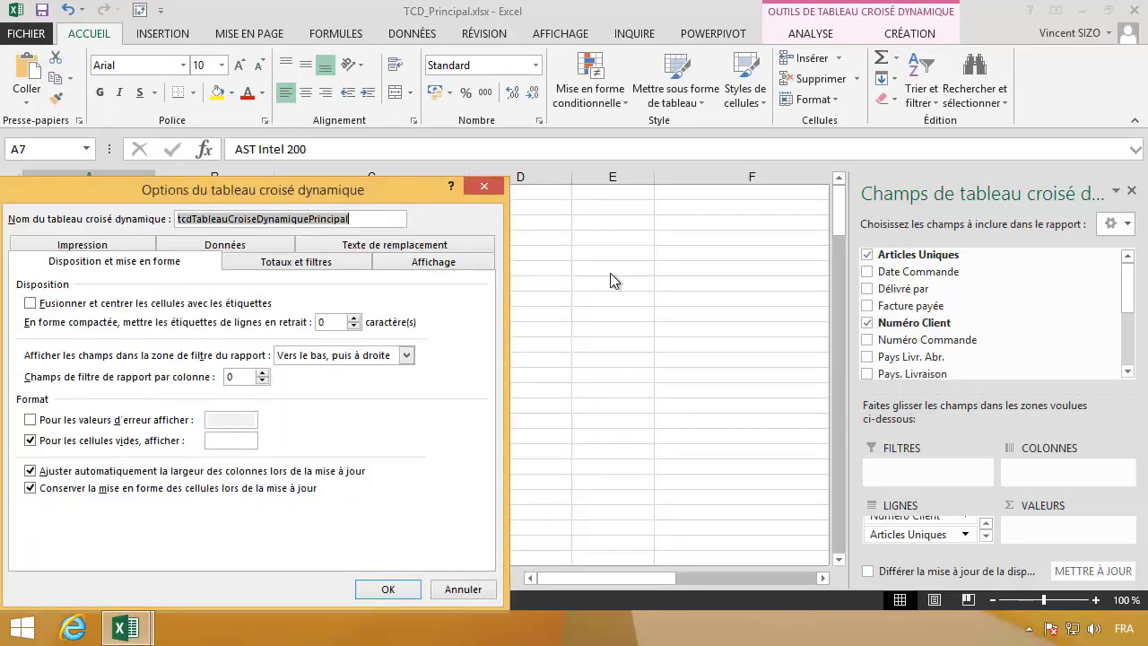
click(354, 317)
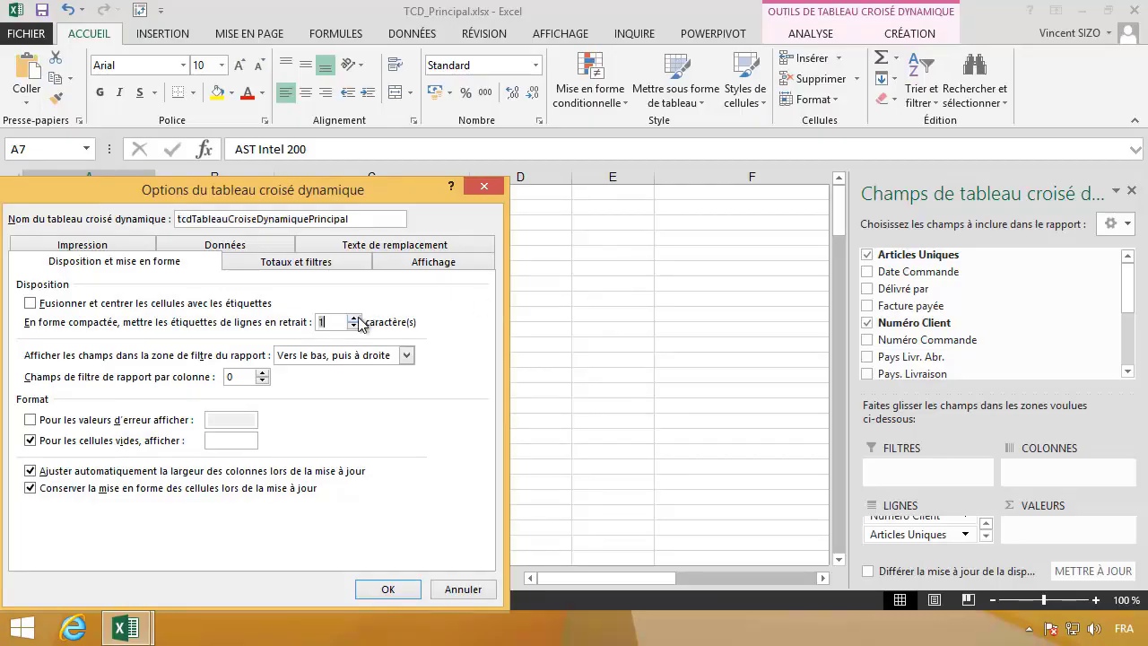
click(386, 590)
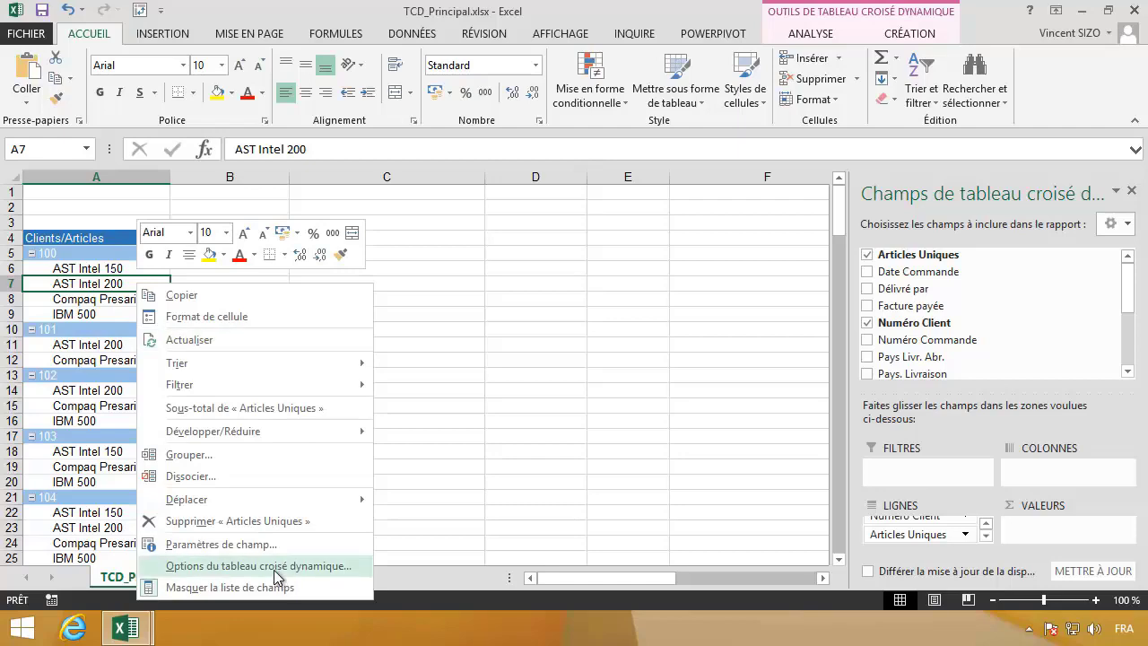
Step: Turn on Fusionner et centrer les cellules avec les étiquettes in PivotTable Options
click(278, 565)
drag(258, 186, 300, 182)
drag(501, 144, 565, 144)
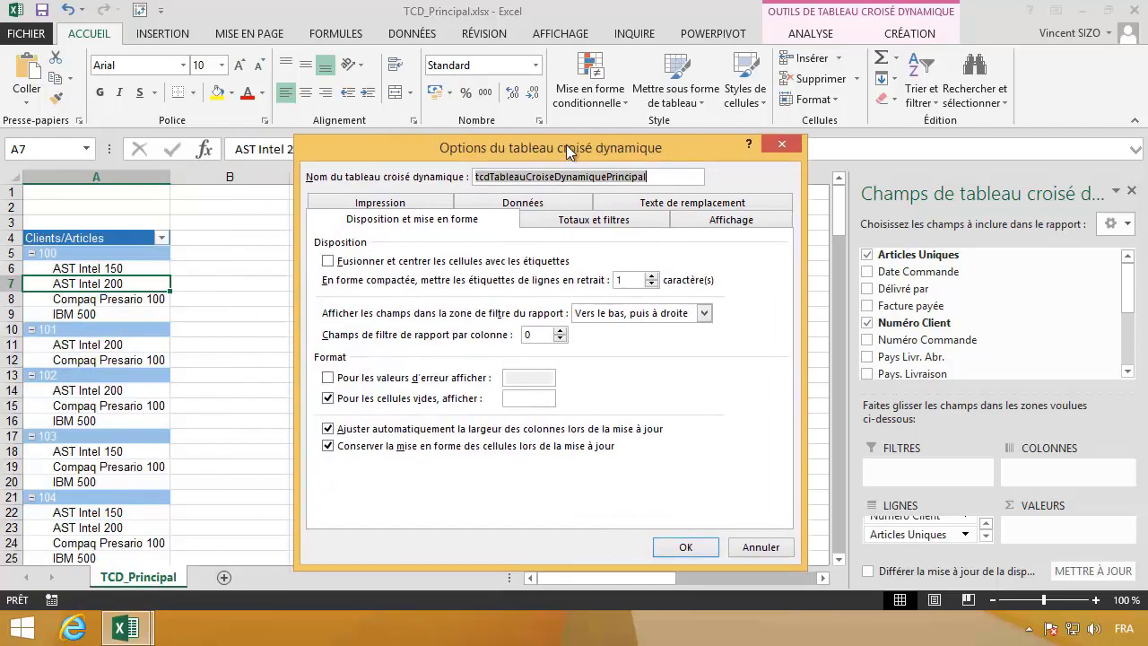
click(437, 266)
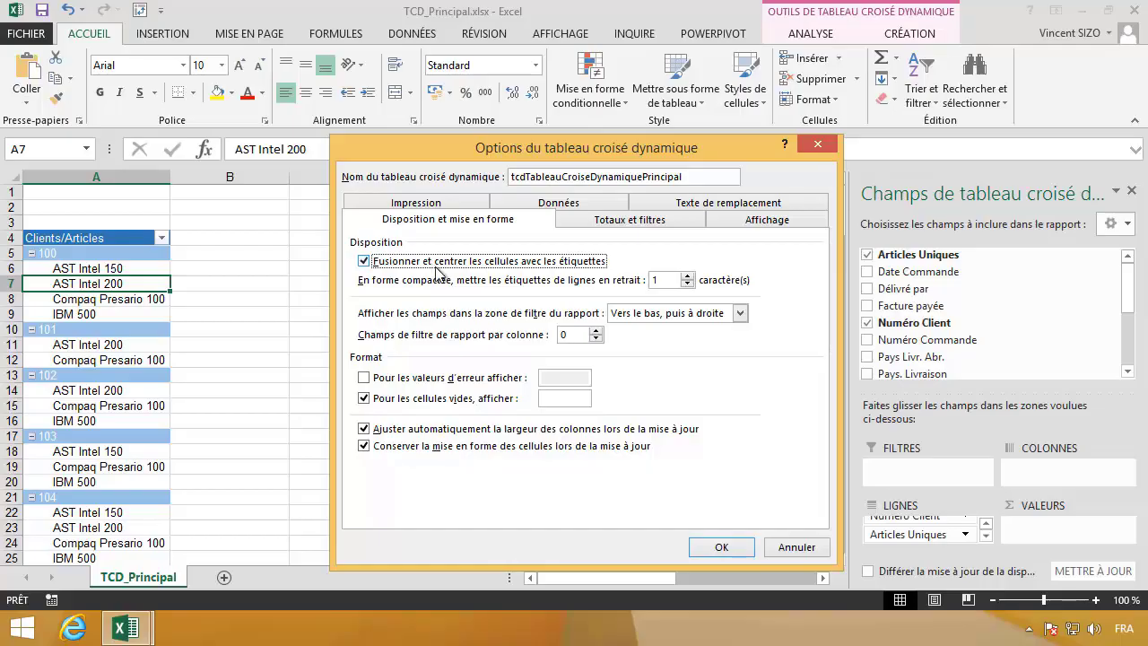
click(720, 550)
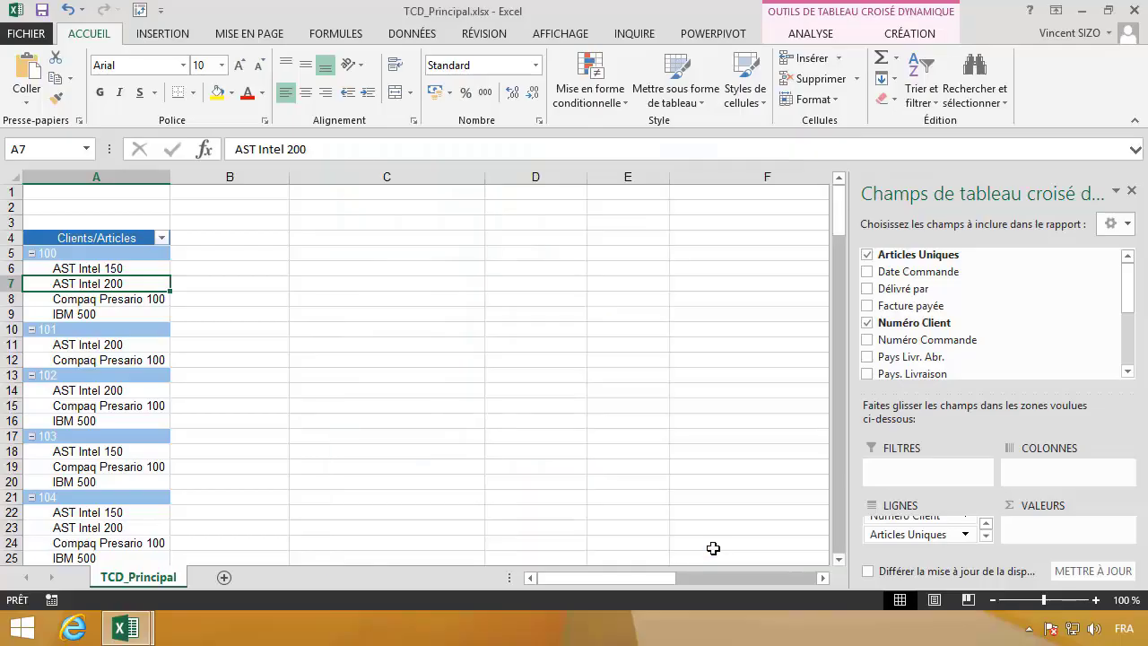
Step: Undo the merge-and-centre so the Clients/Articles header is left-aligned again
click(102, 240)
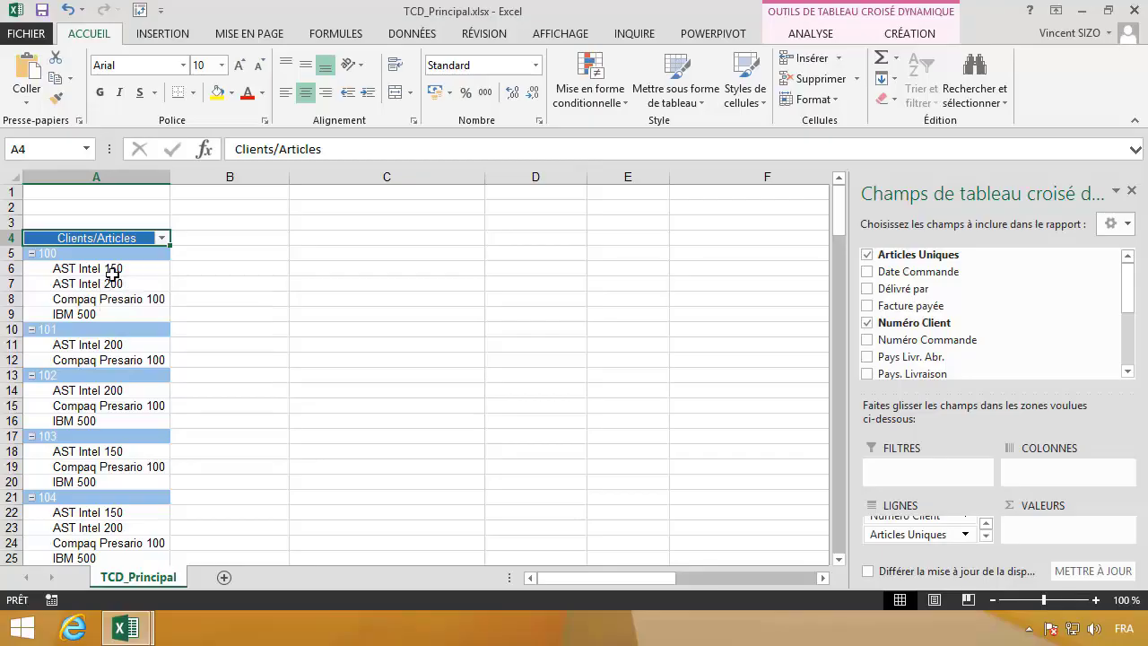
click(120, 284)
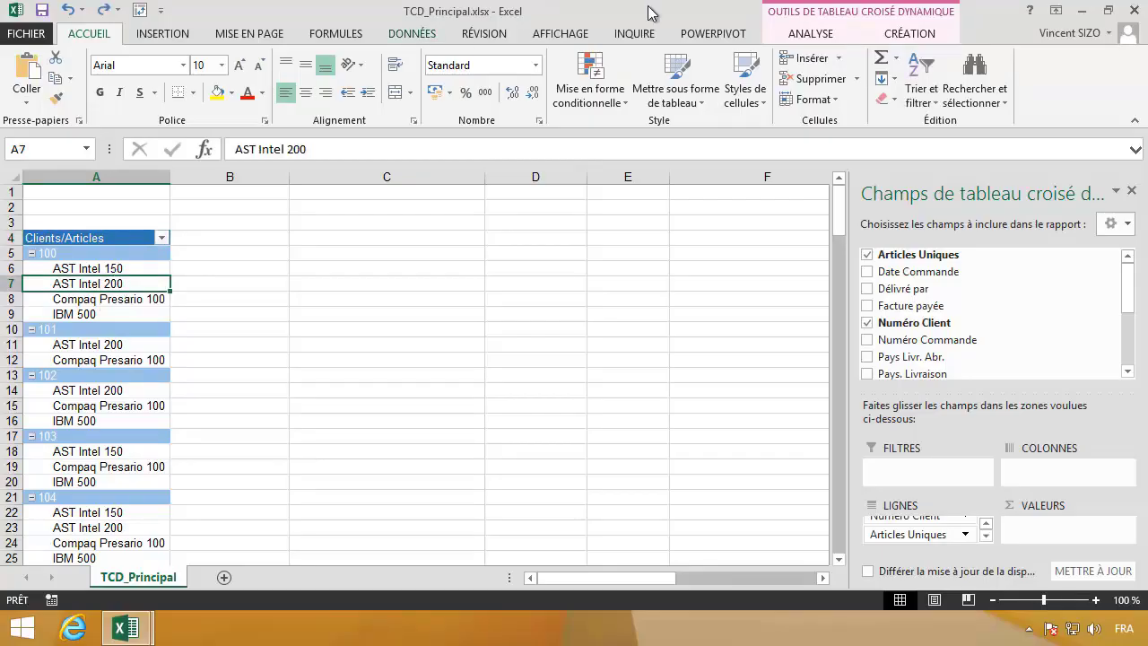
click(909, 33)
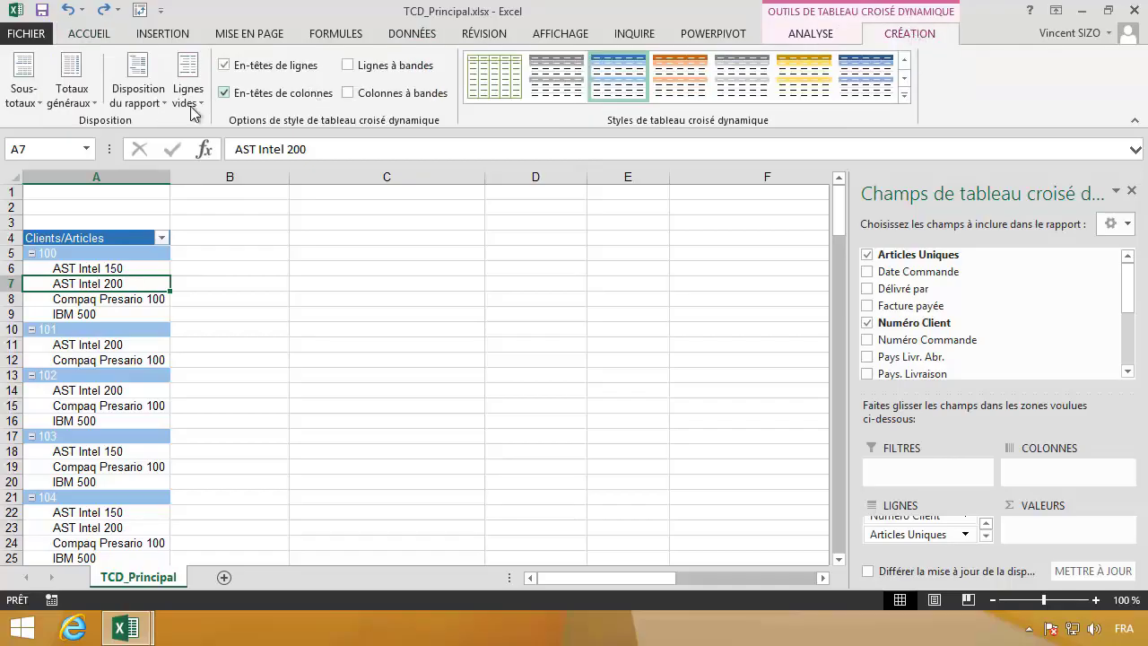
Step: Switch the pivot to outline form without repeated client number labels
click(151, 95)
click(193, 178)
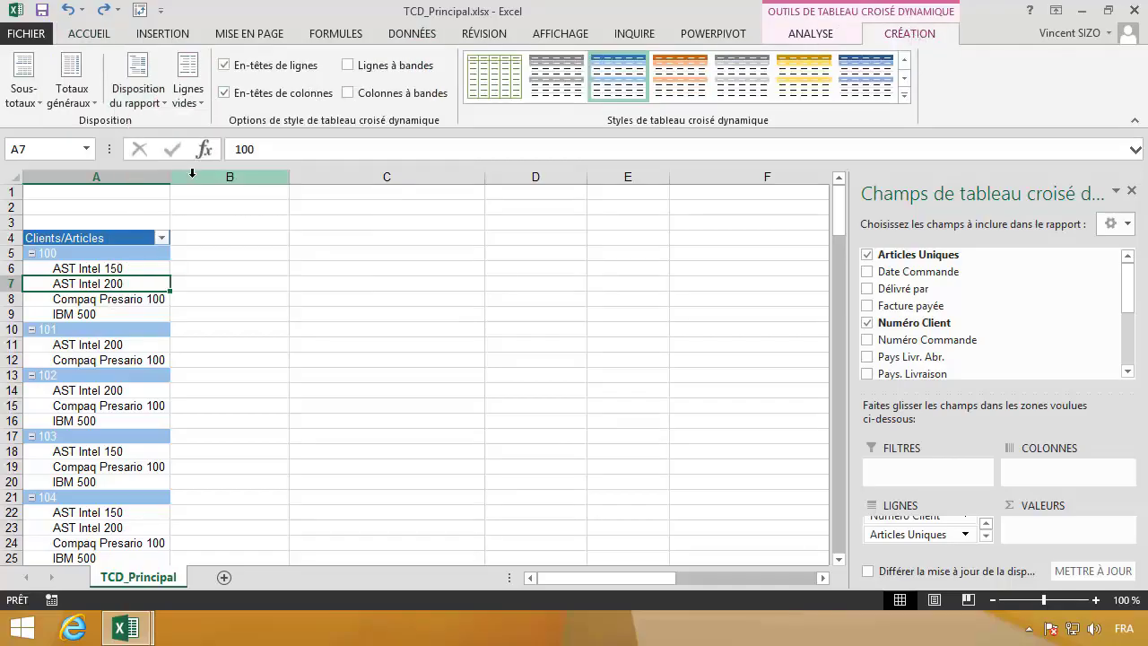
click(150, 103)
click(212, 289)
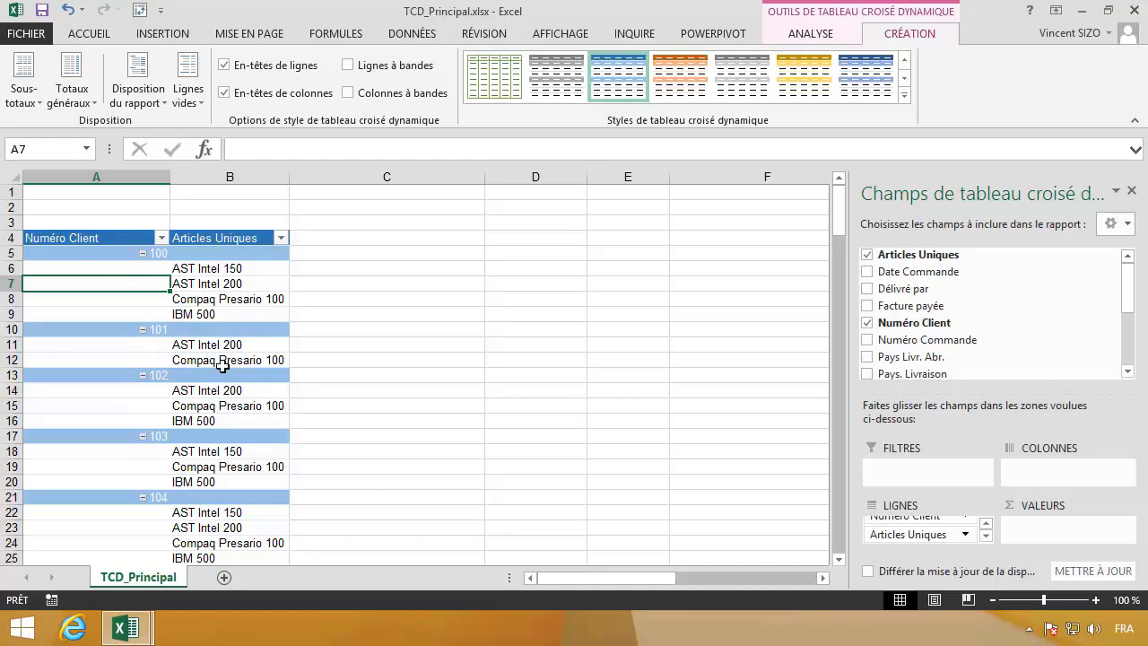
Step: Turn on Merge and center cells with labels in PivotTable Options
right_click(222, 299)
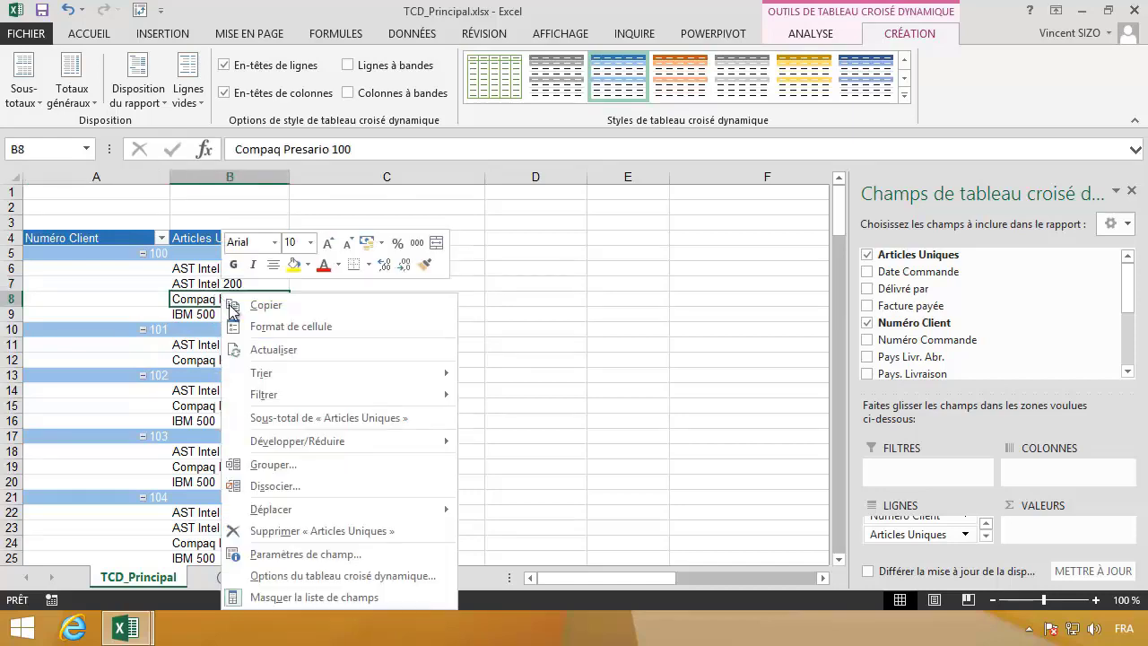
click(319, 575)
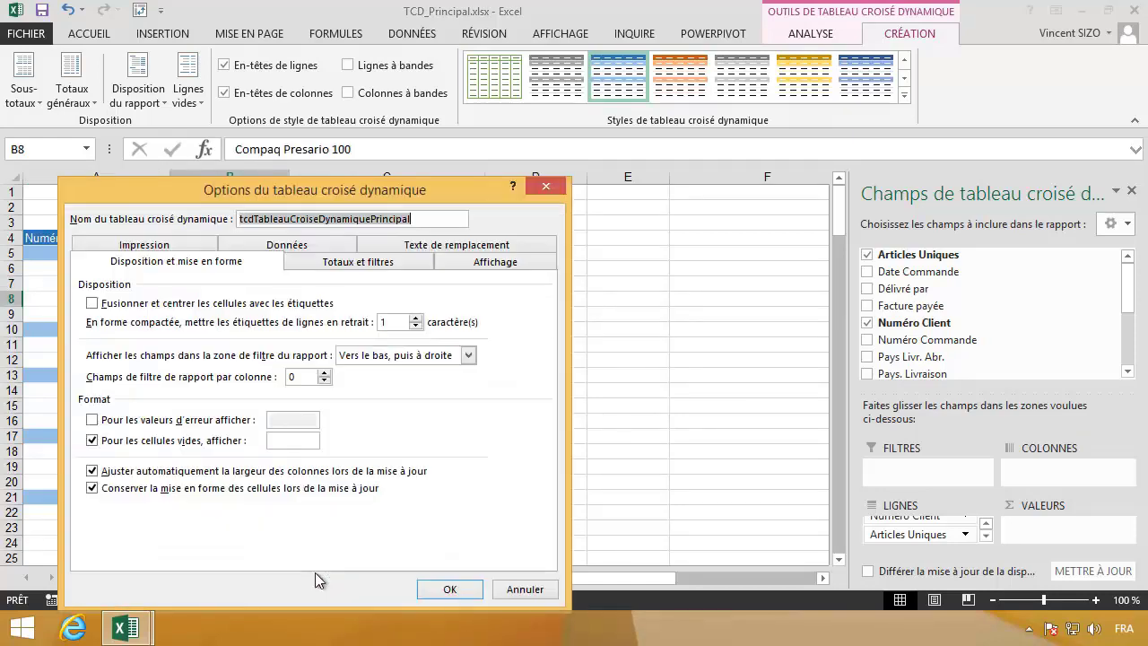
click(212, 304)
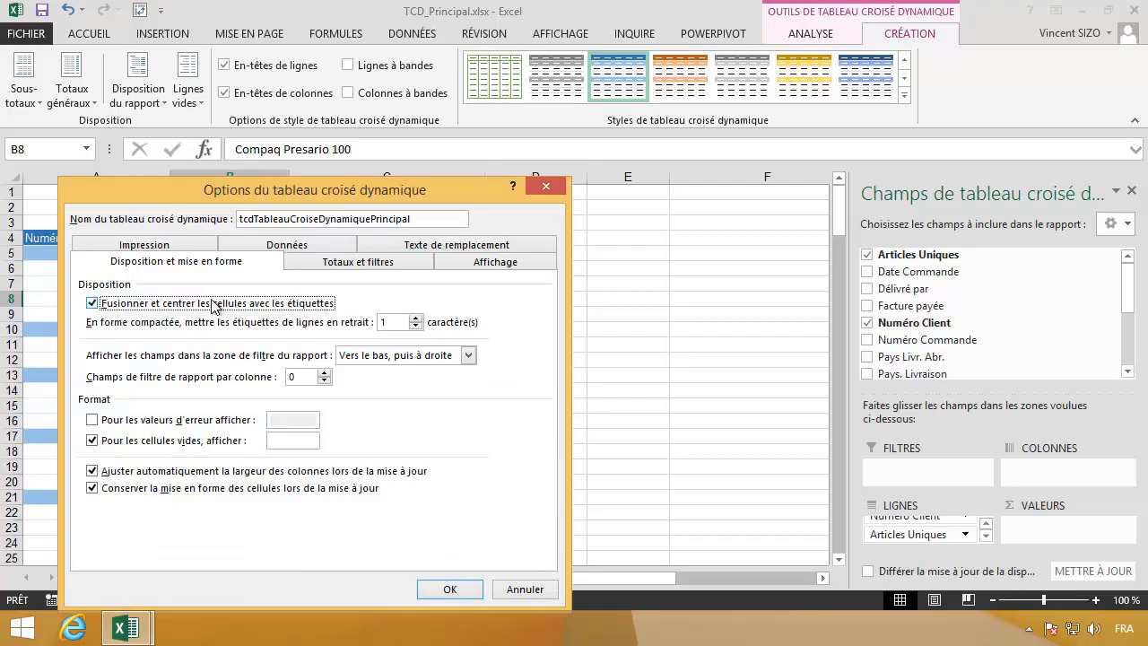
click(447, 589)
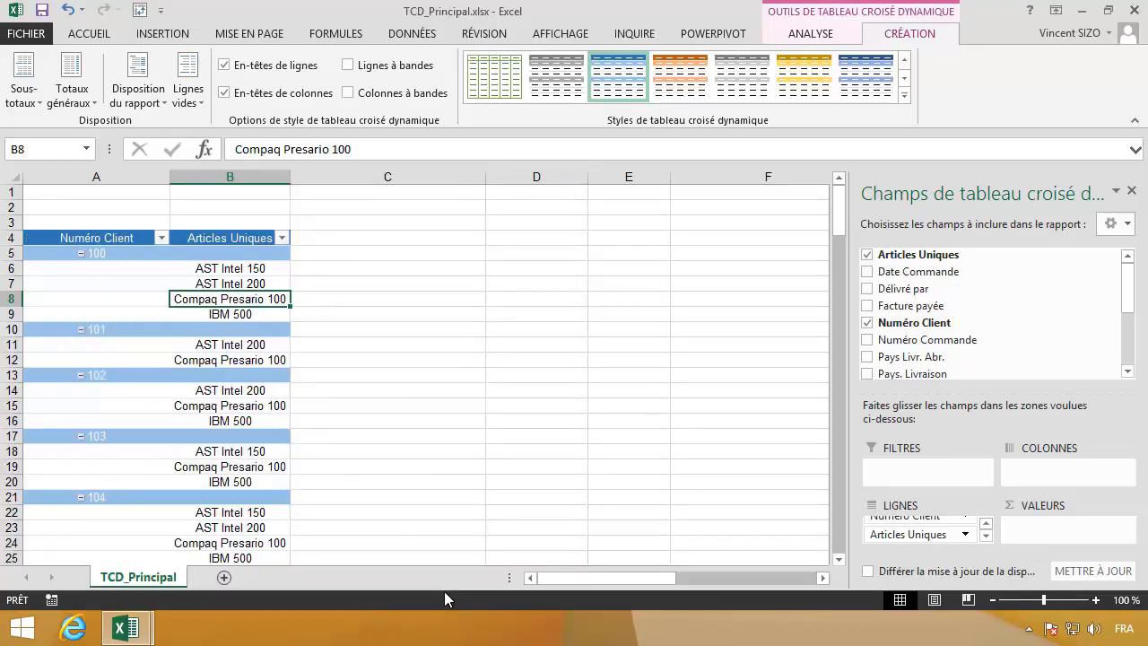
Step: Inspect the new layout by selecting article items and the Numéro Client header
click(115, 238)
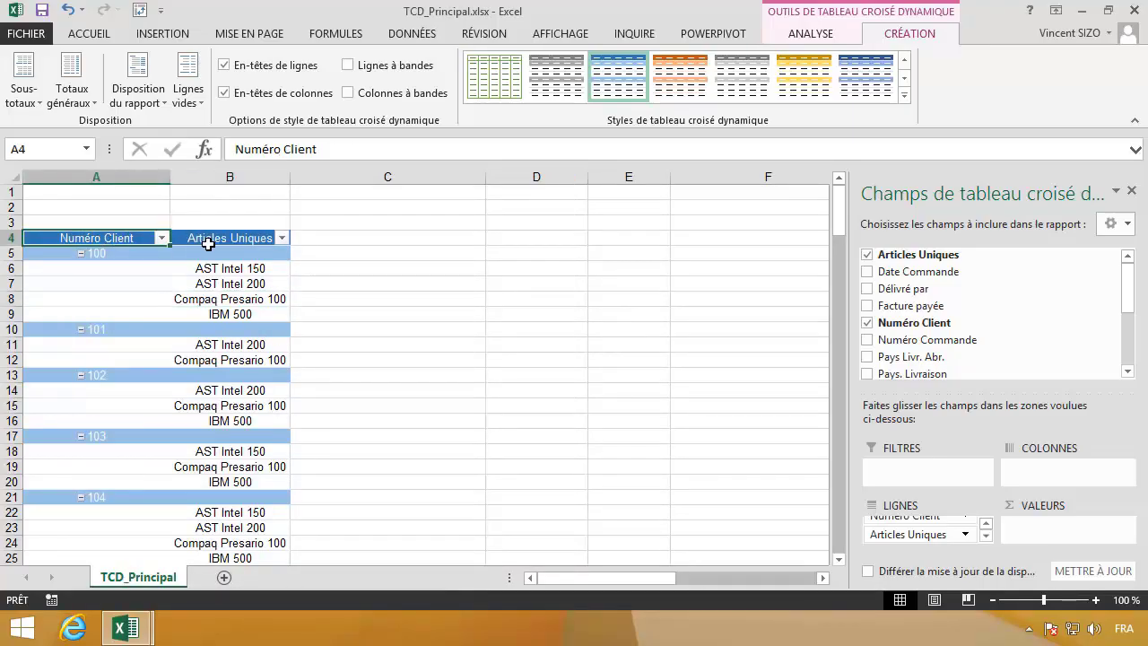
click(212, 286)
click(212, 359)
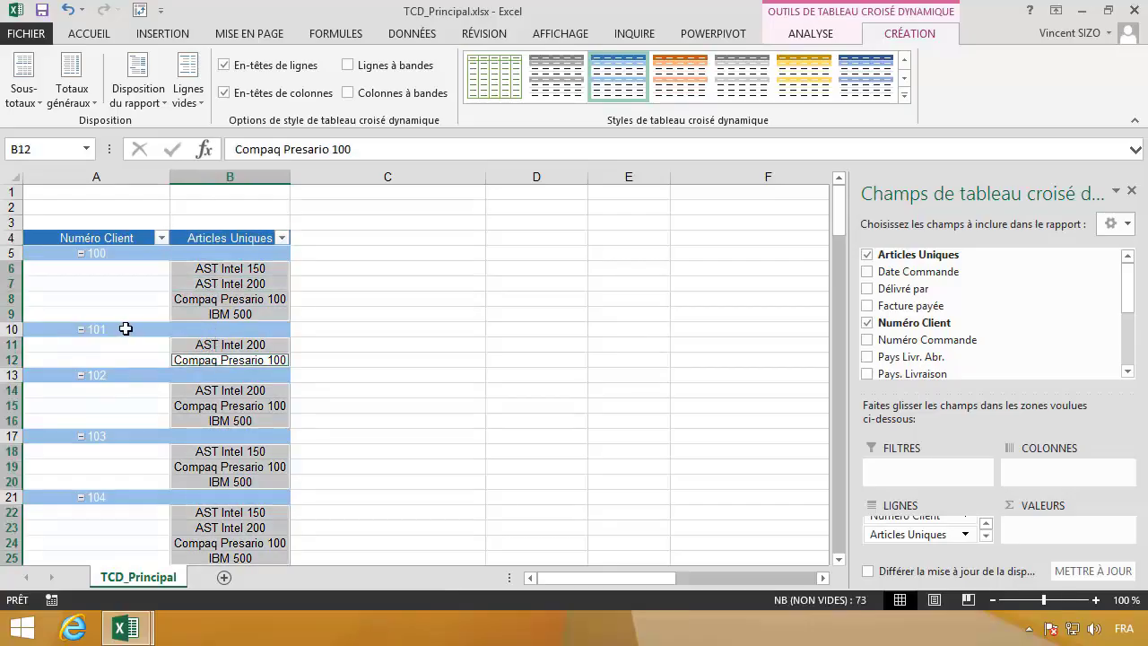
click(126, 329)
click(163, 241)
click(217, 287)
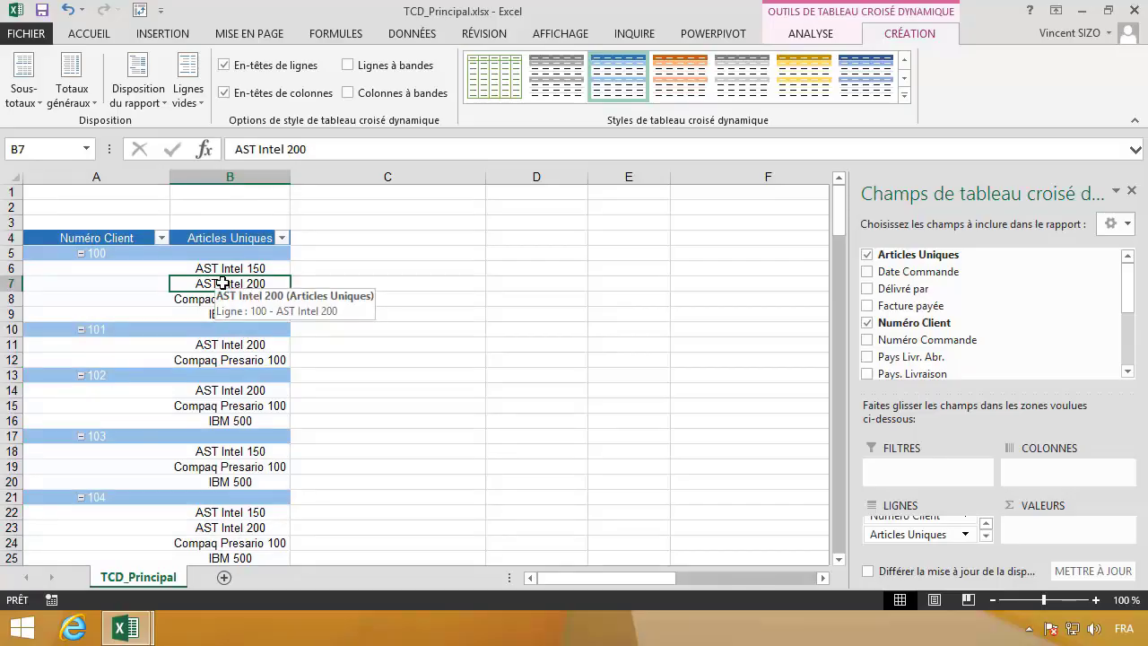
Step: Switch the report layout to Show in Compact Form and select the Clients/Articles header
click(152, 105)
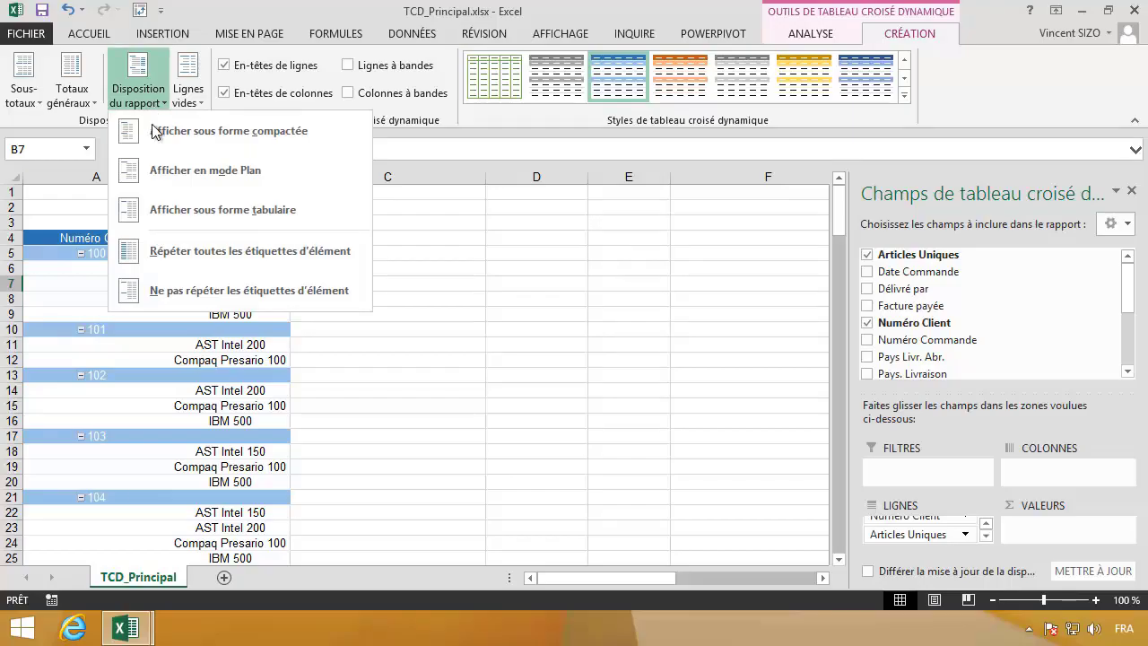
click(159, 134)
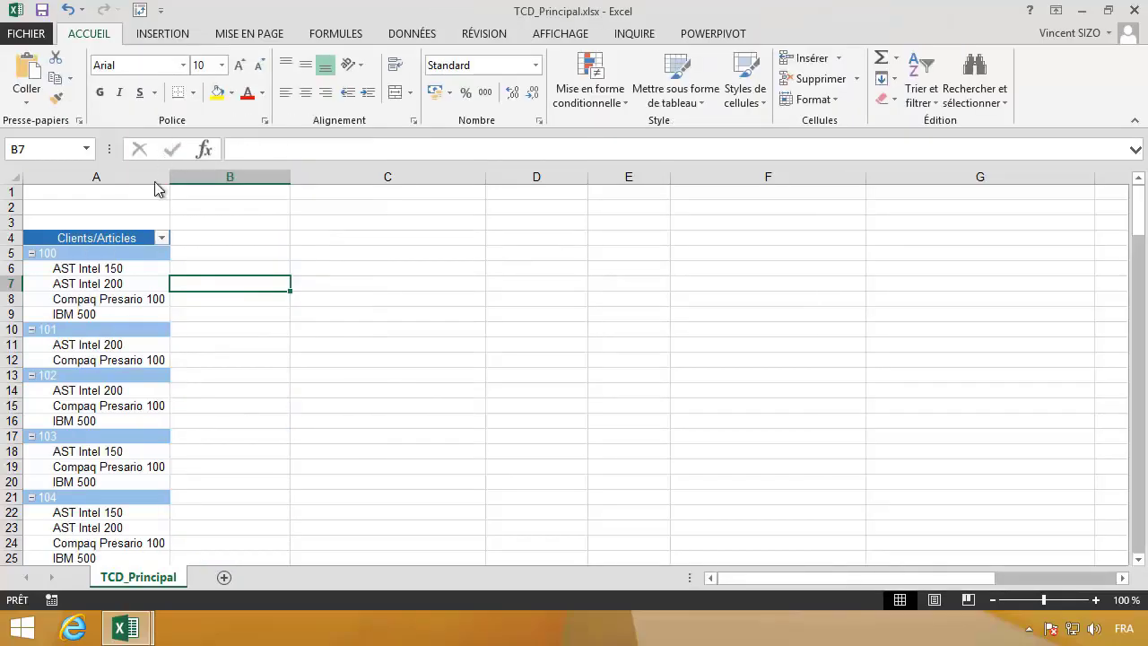
click(103, 238)
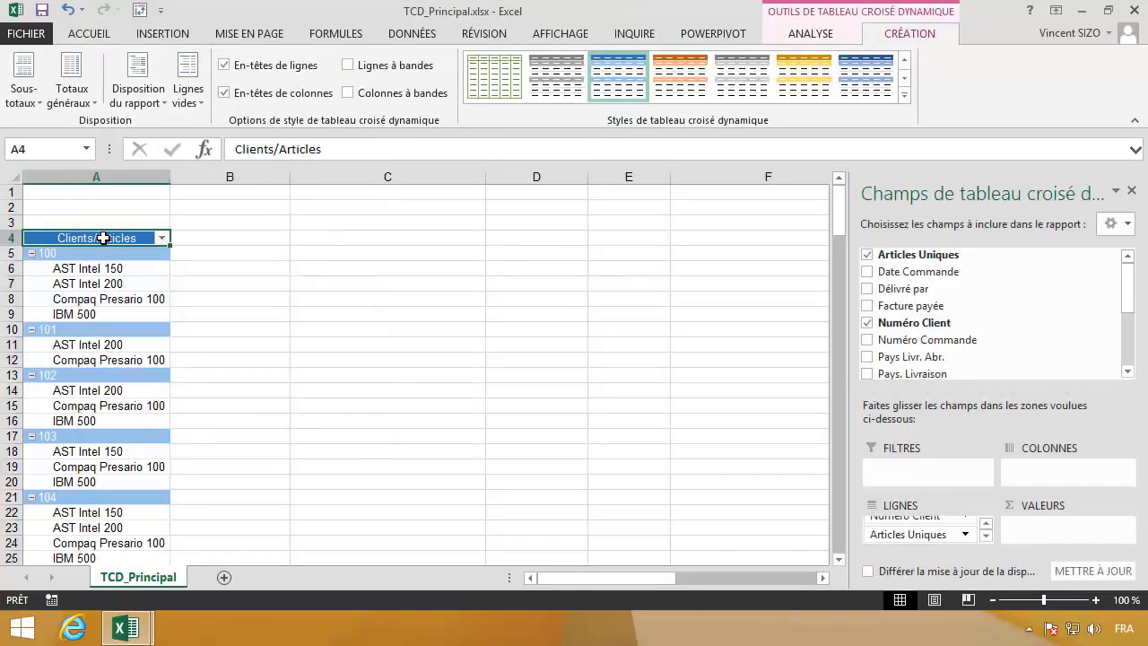
Step: Uncheck Merge and center cells with labels in PivotTable Options to left-align the labels
right_click(120, 285)
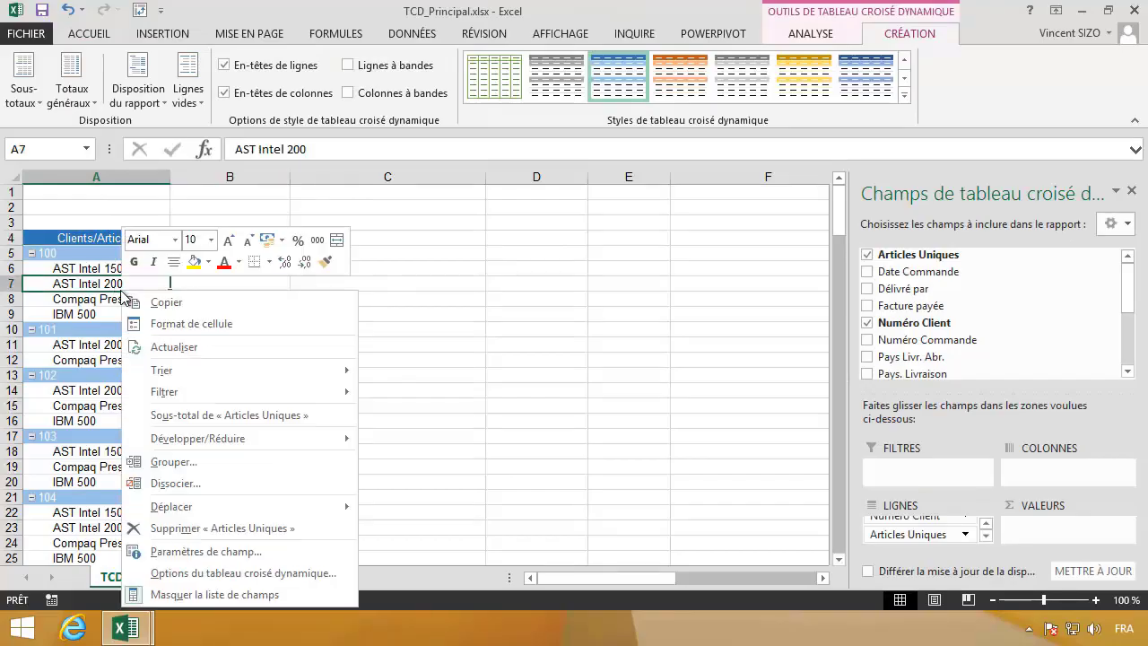
click(249, 575)
drag(140, 196, 412, 152)
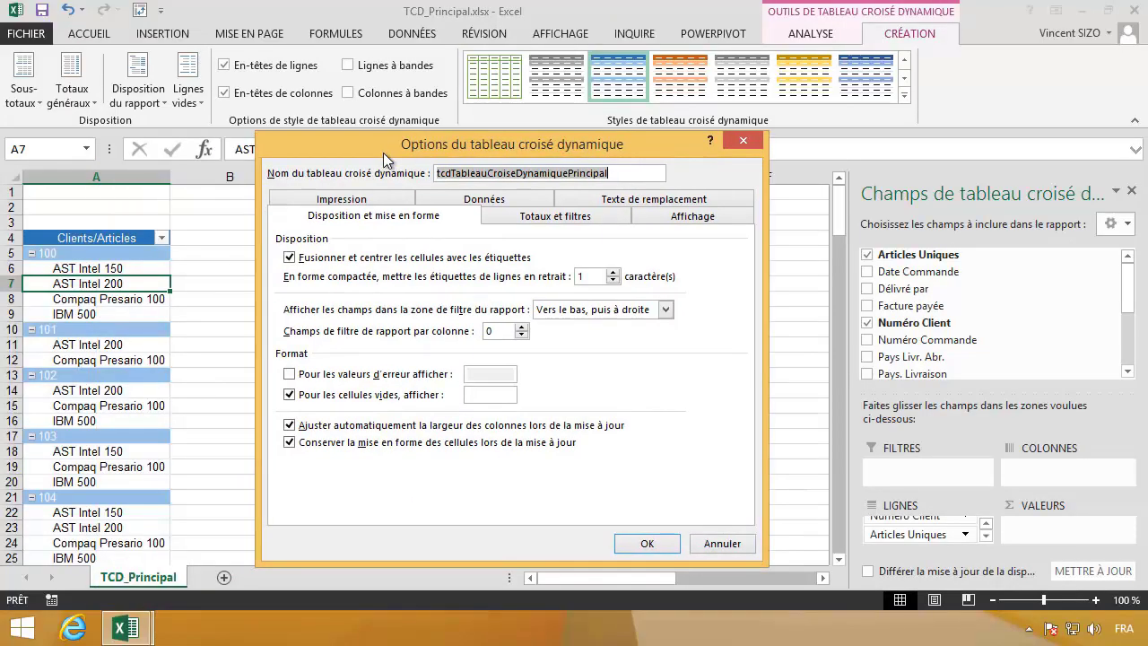
click(325, 261)
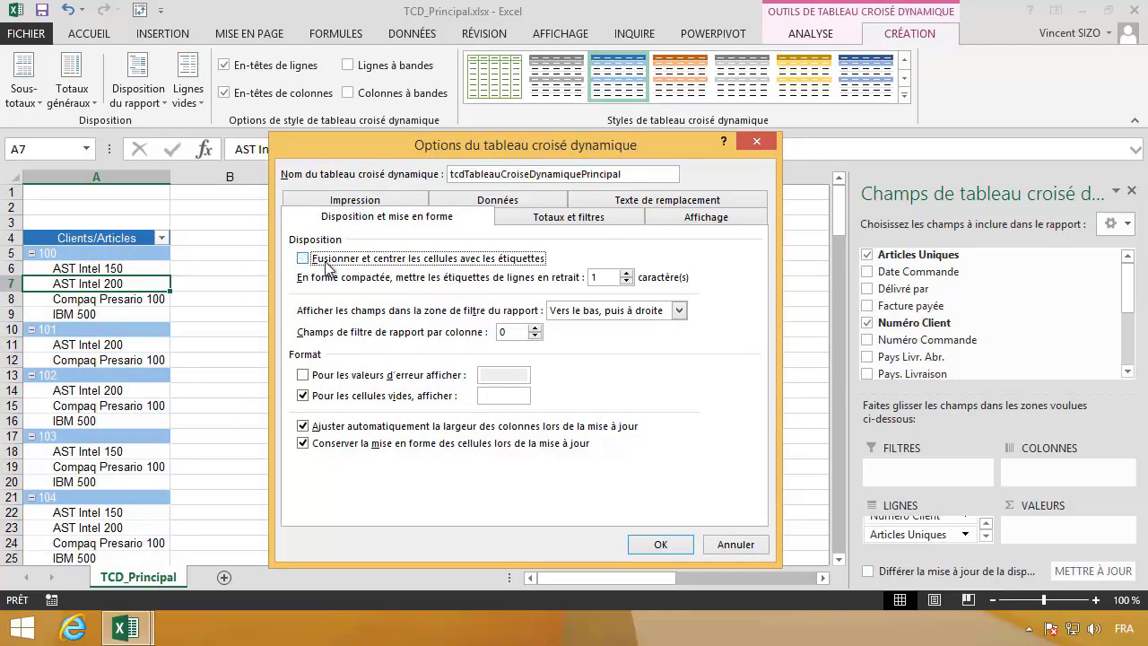
click(659, 544)
click(114, 239)
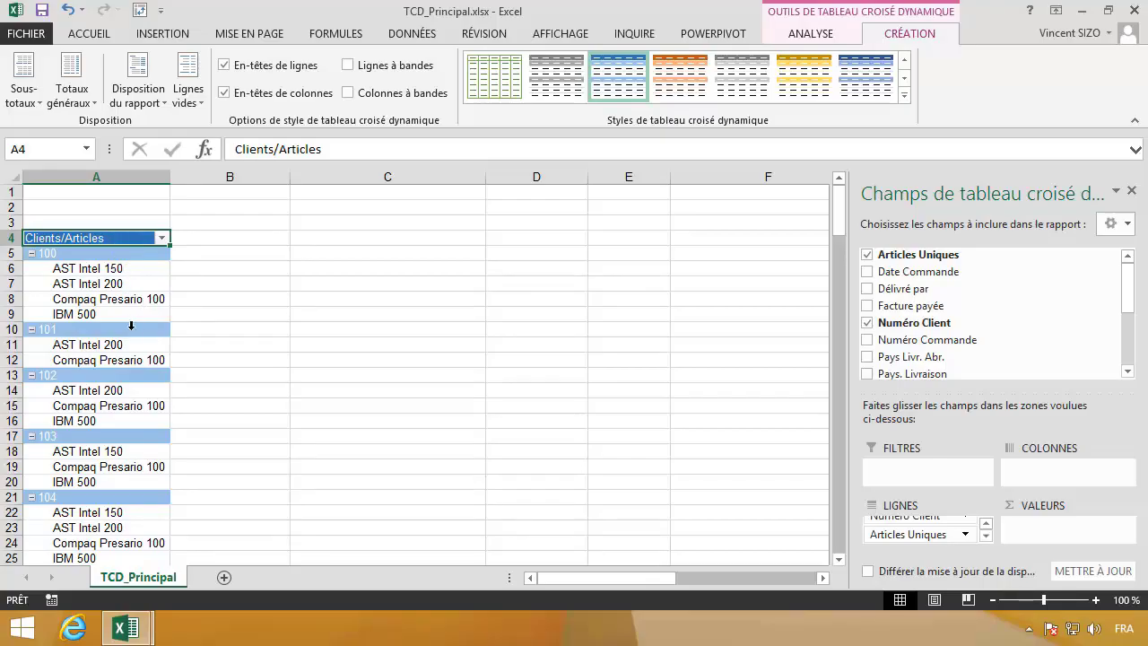
Step: Check the compact-form indent of 1 in PivotTable Options, then close without changes
right_click(131, 326)
click(177, 296)
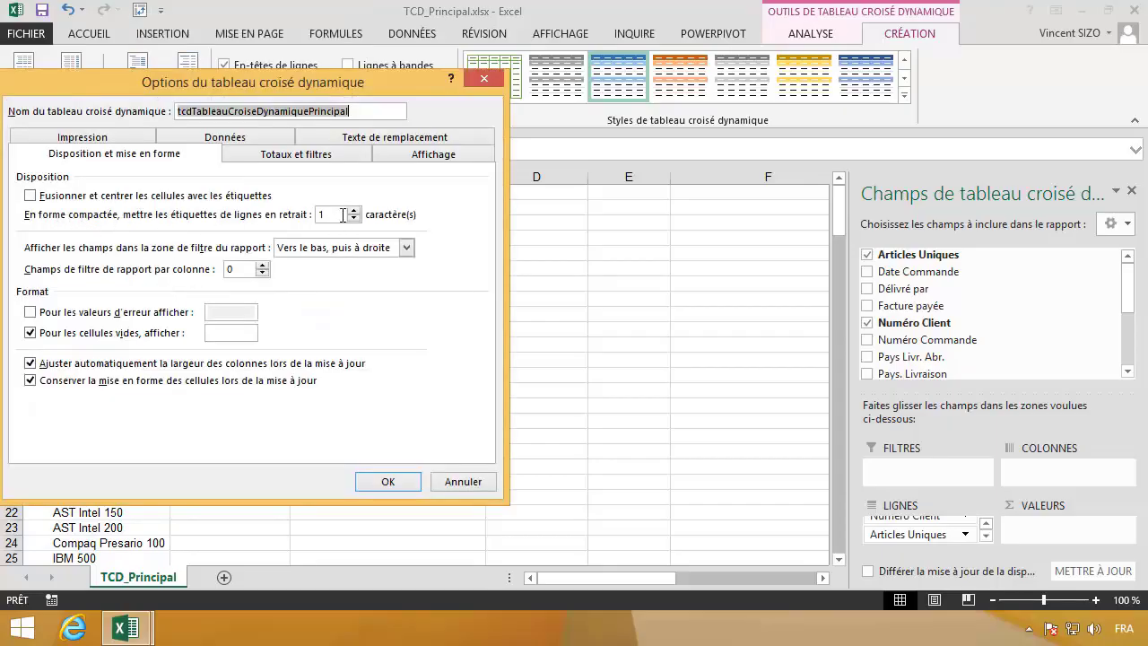
drag(342, 216, 282, 215)
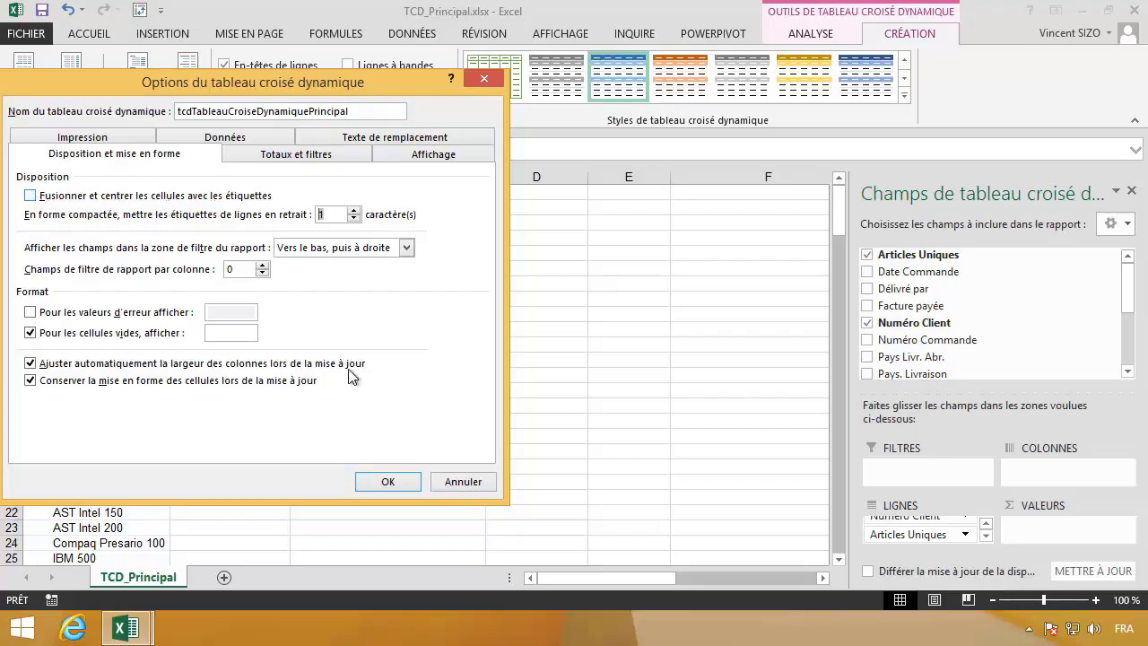
click(449, 485)
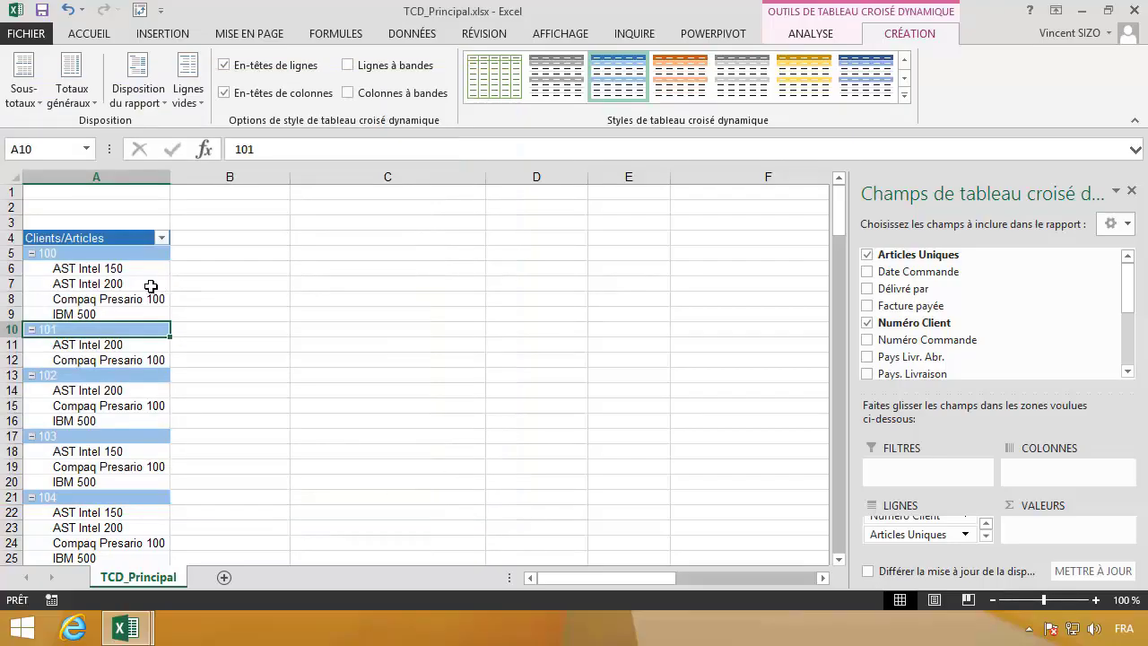
click(123, 259)
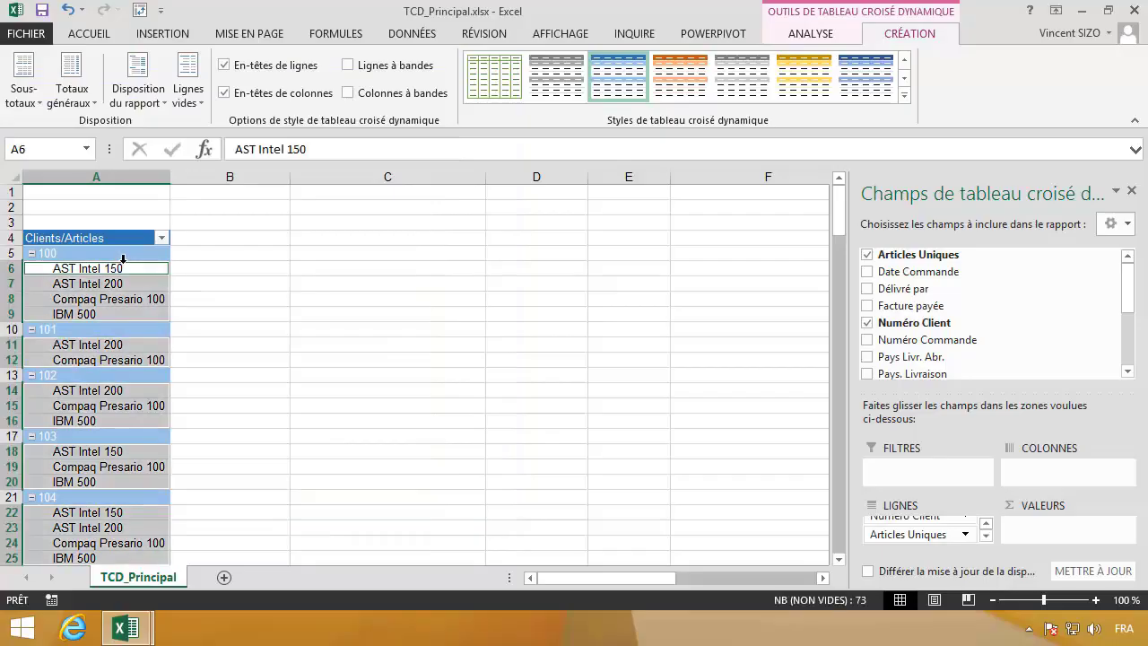
click(118, 253)
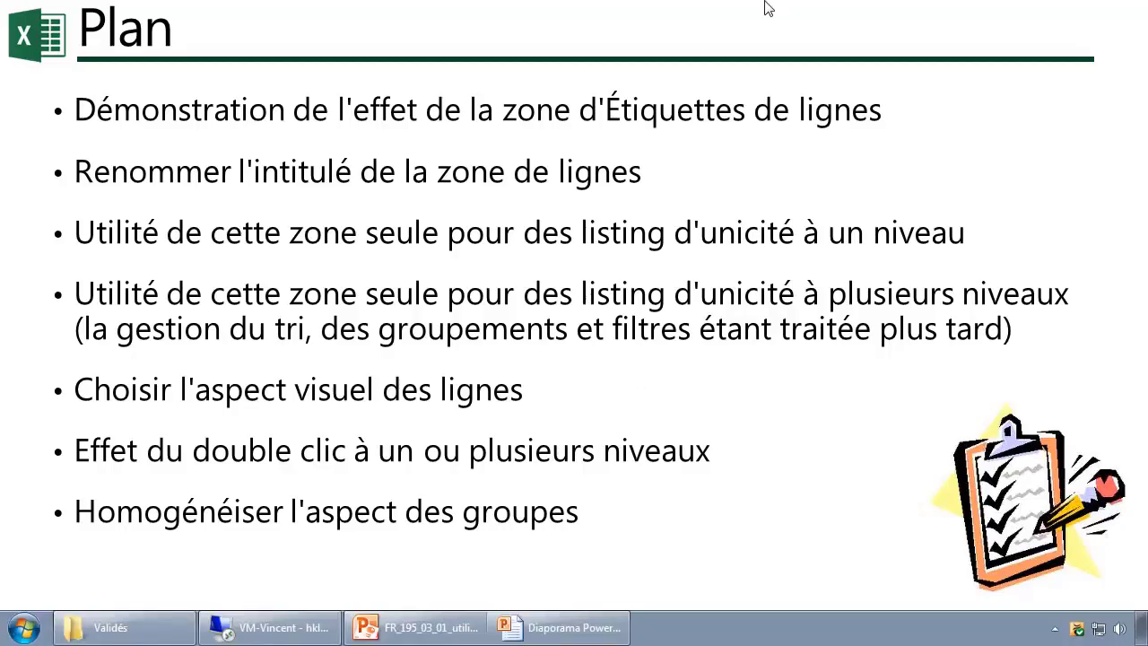
Step: Switch from the Plan slide back to the TCD_Principal.xlsx workbook in Excel
click(267, 629)
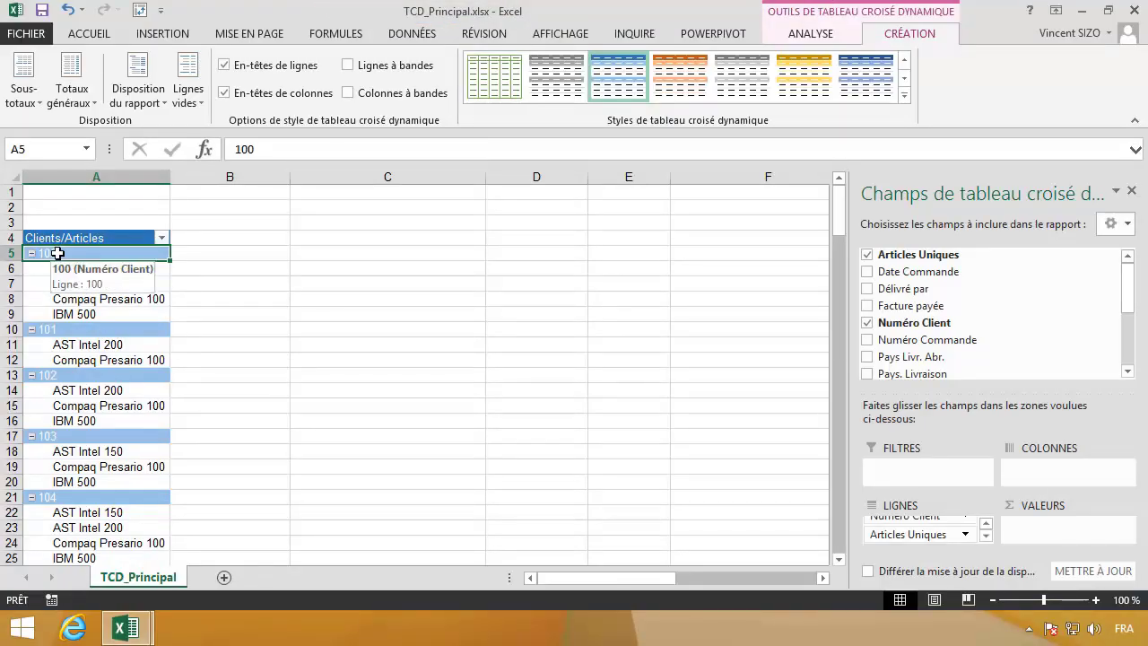
Step: Collapse client groups 100 through 105 in the pivot table
double_click(56, 253)
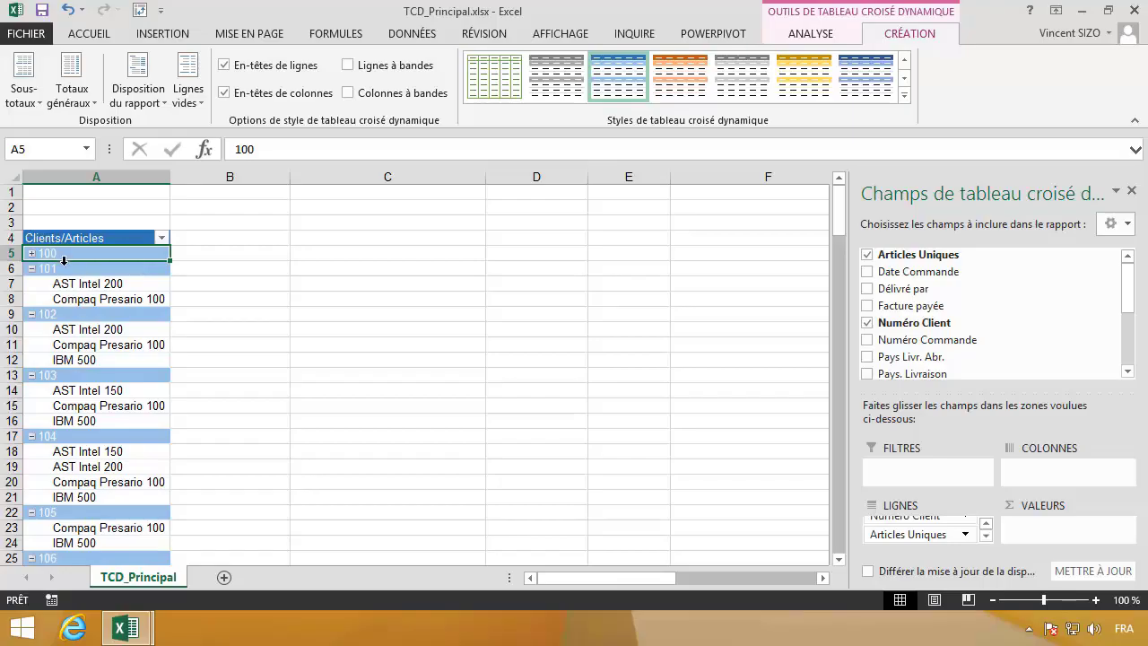
double_click(62, 268)
click(62, 285)
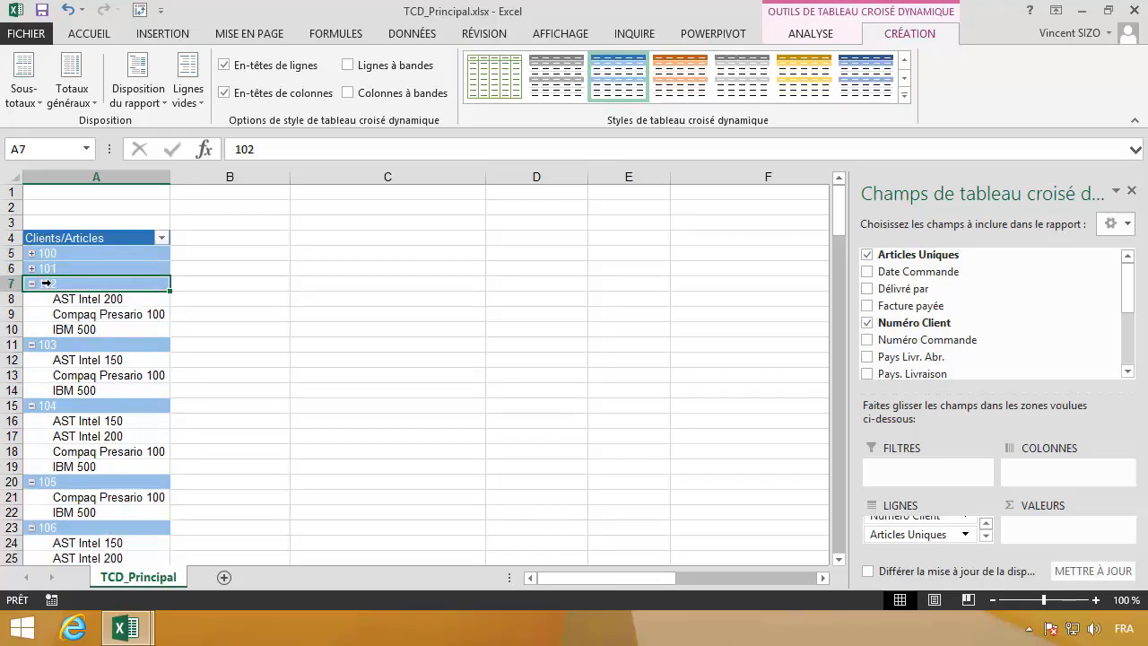
double_click(61, 345)
double_click(66, 286)
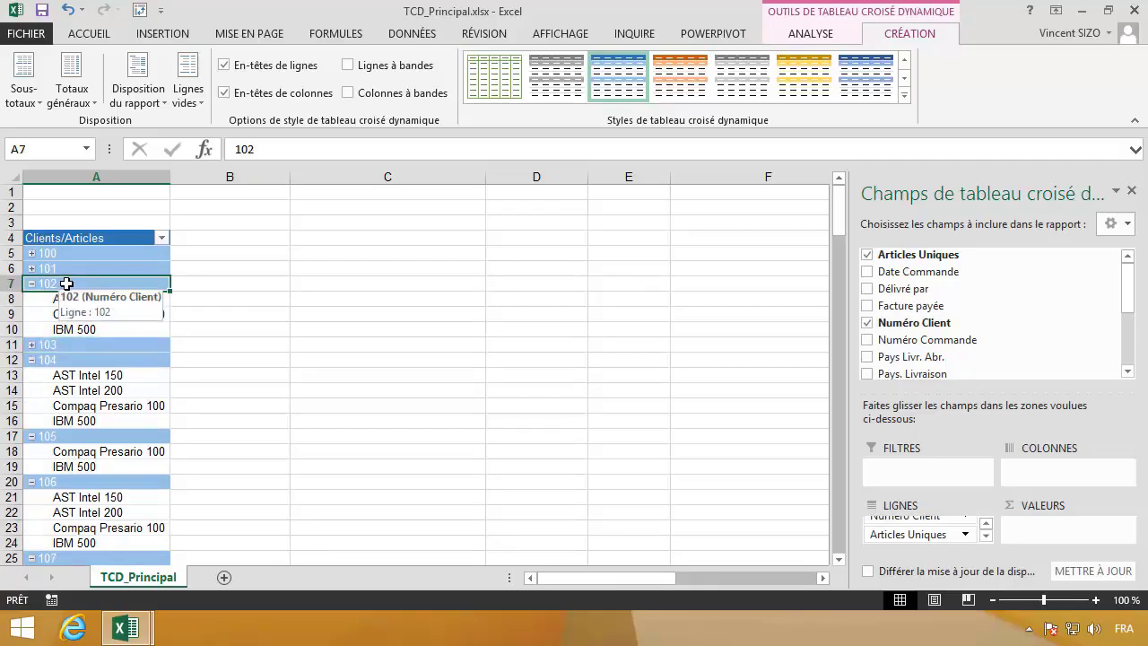
double_click(66, 392)
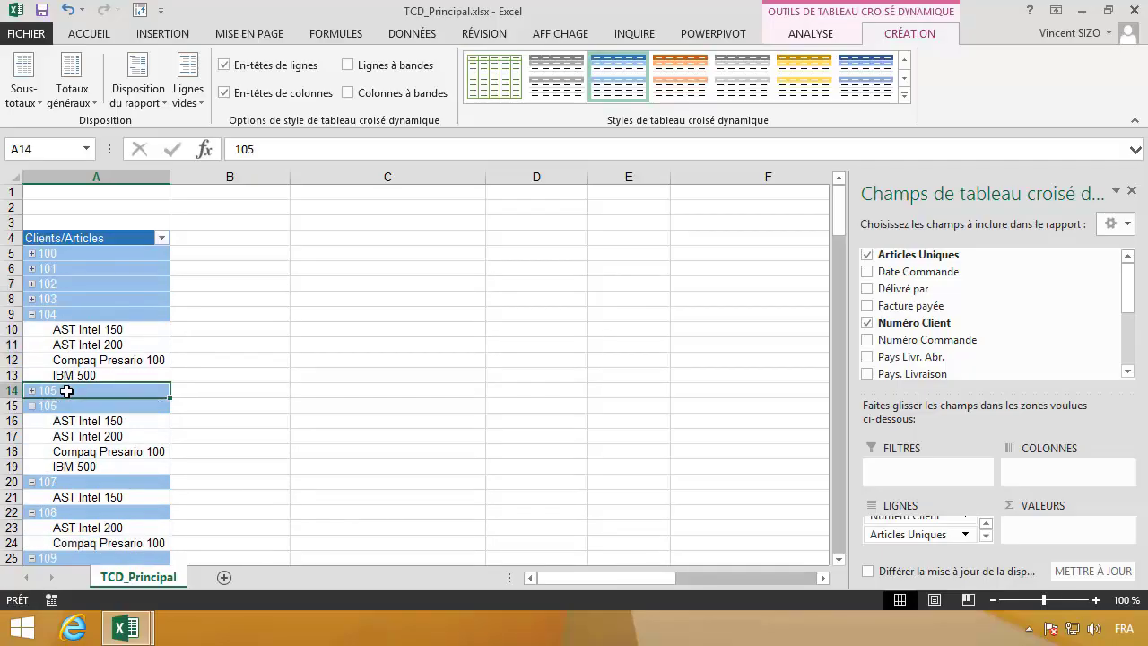
double_click(63, 315)
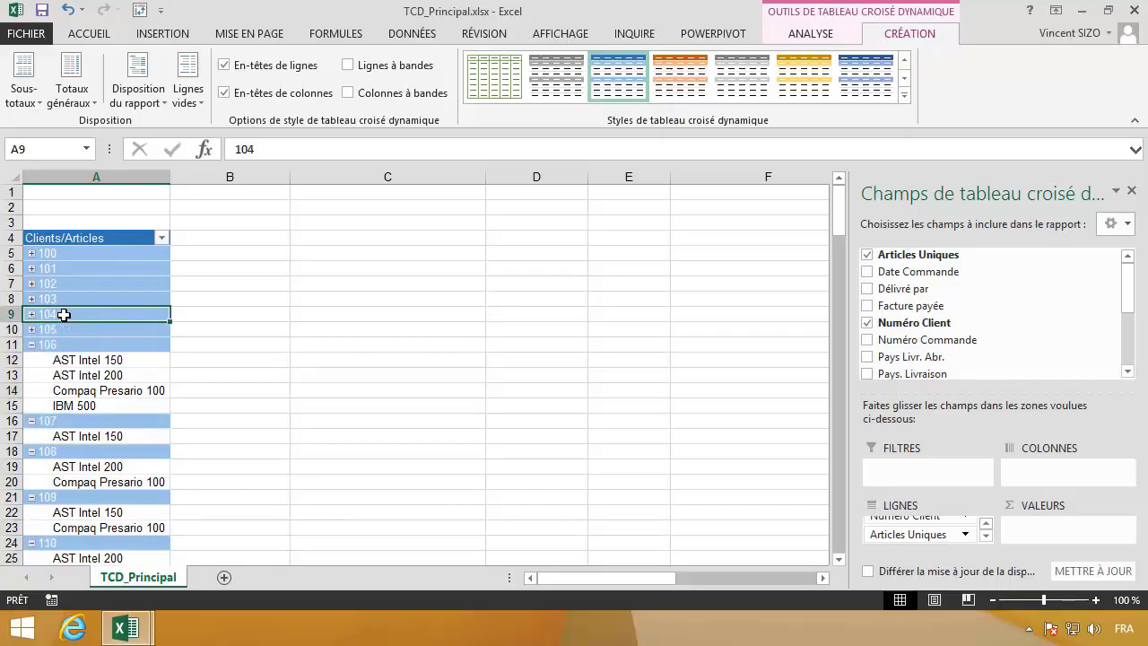
Step: Re-expand clients 101 and 102, then request details for AST Intel 200 under client 102
double_click(75, 268)
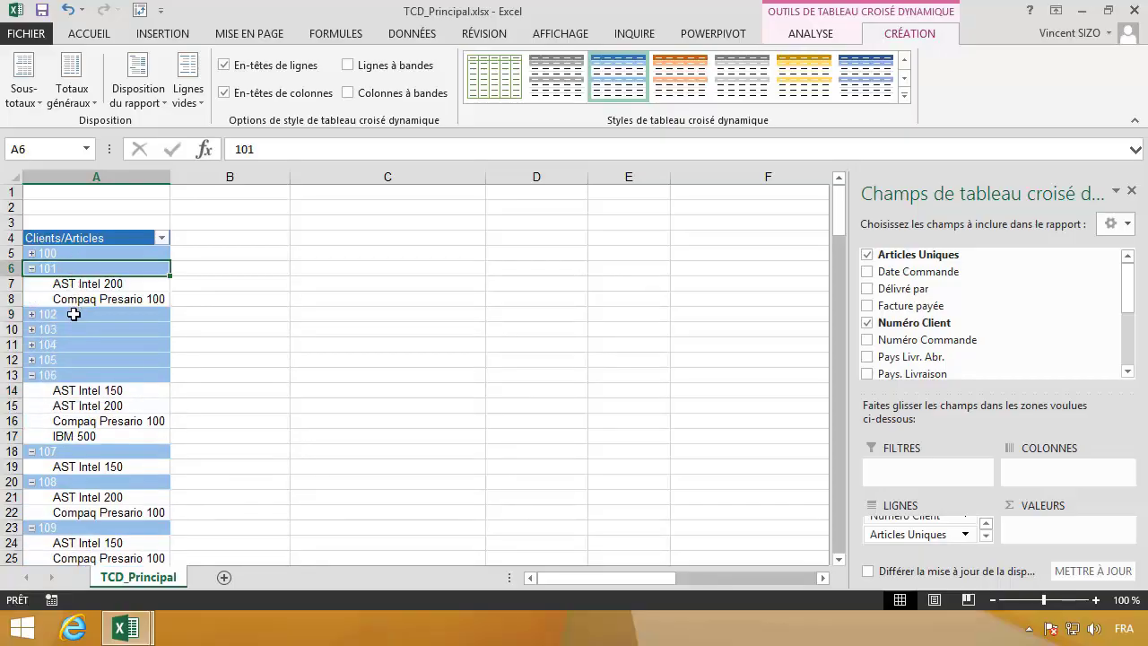
double_click(75, 314)
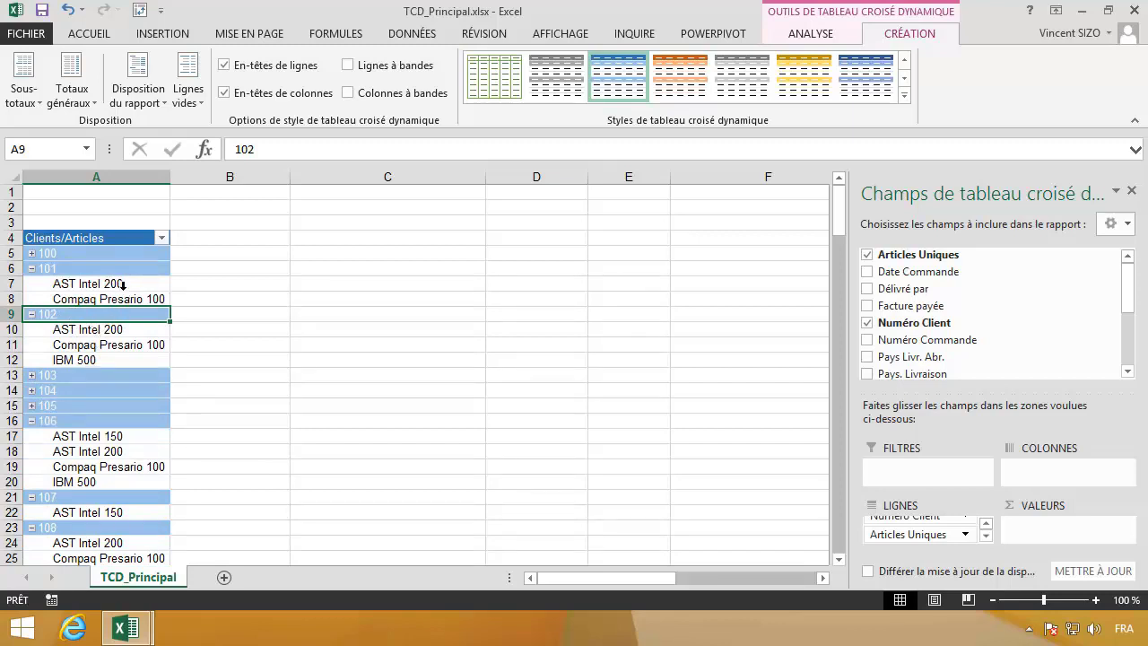
double_click(122, 331)
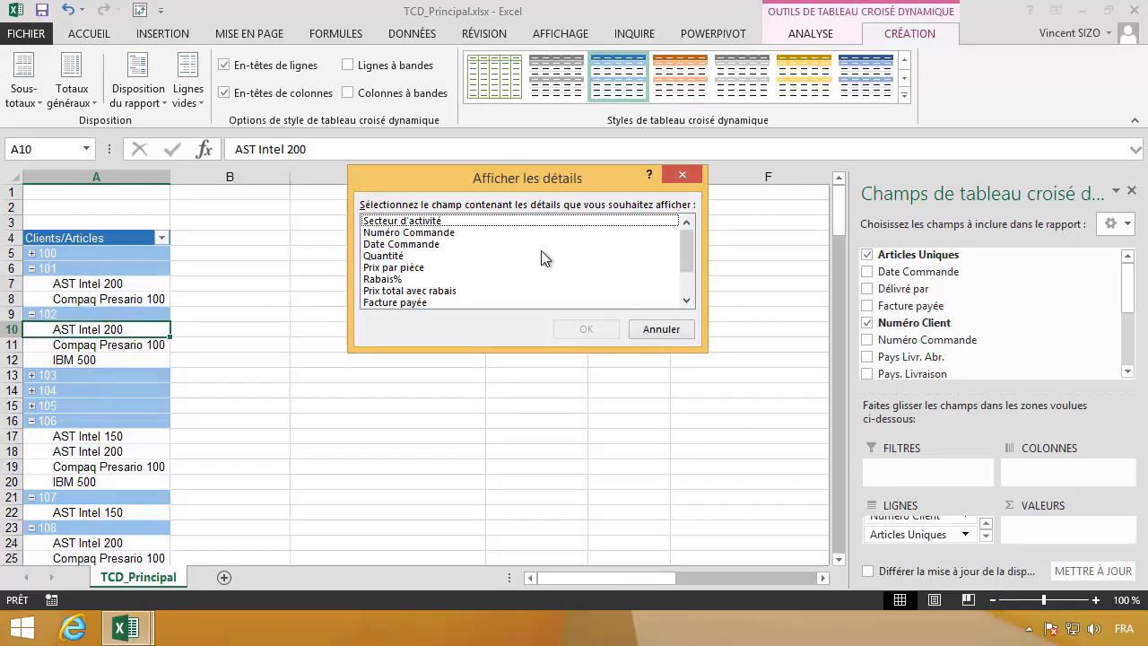
Step: Add Secteur d'activité as the detail level shown beneath the articles
scroll(686, 254, down, 1)
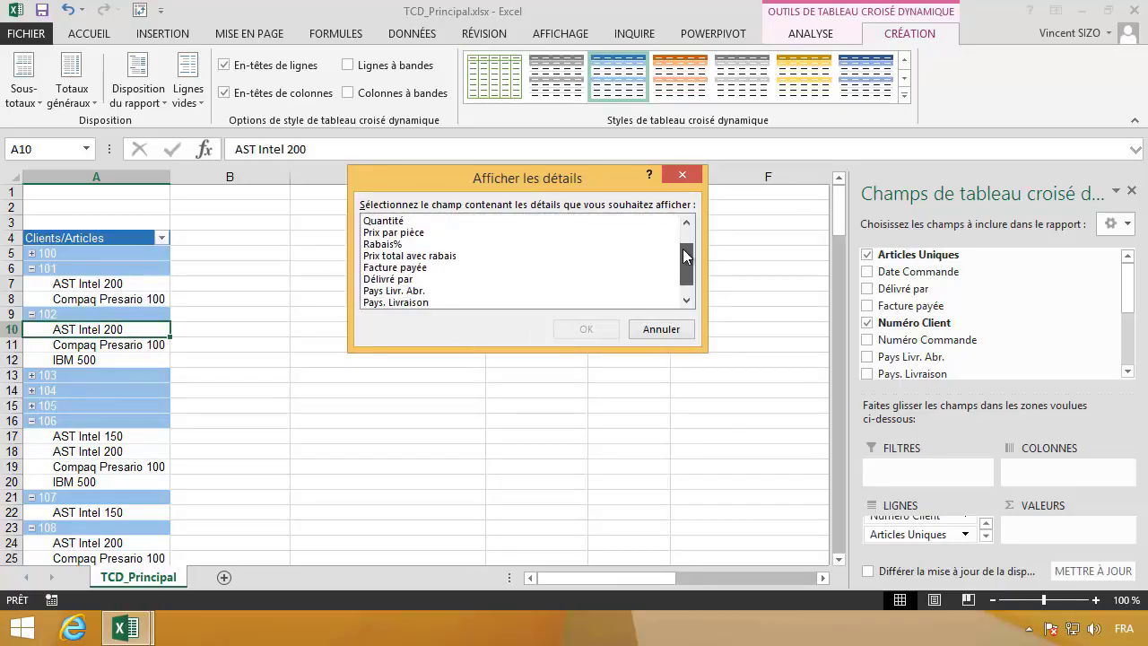
scroll(682, 248, up, 1)
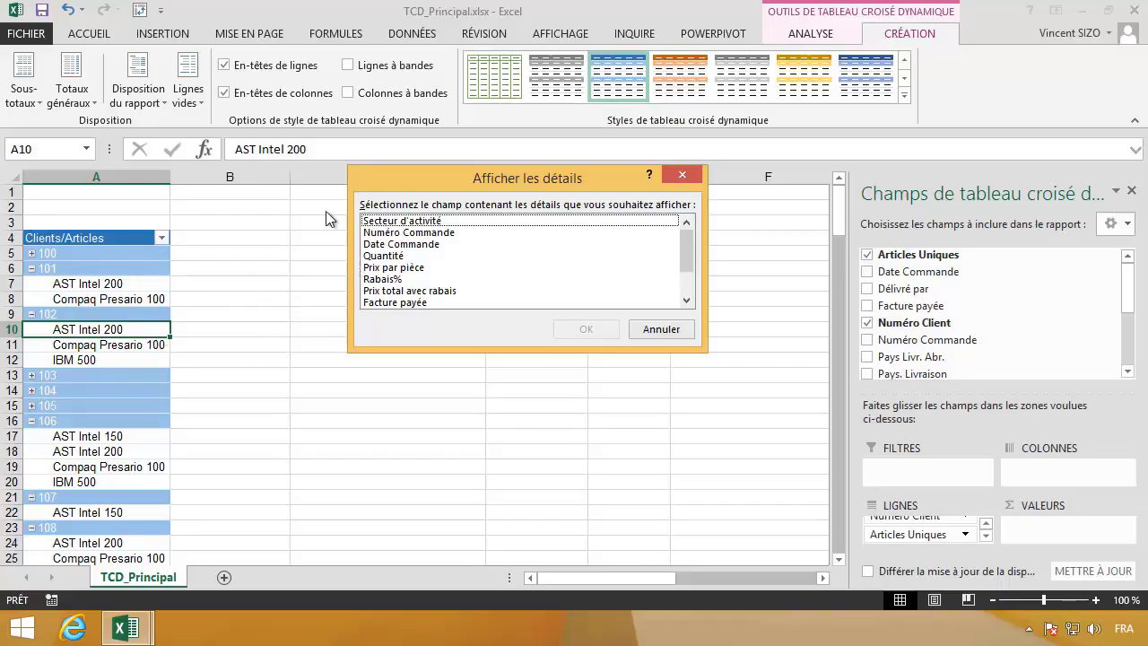
click(397, 223)
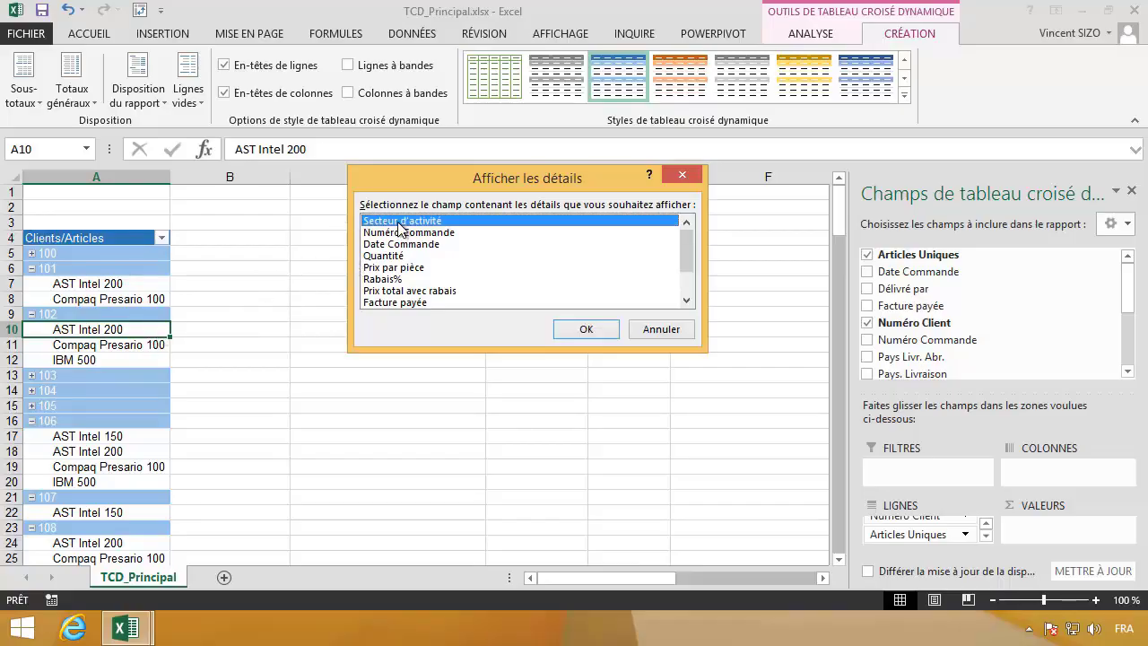
click(574, 331)
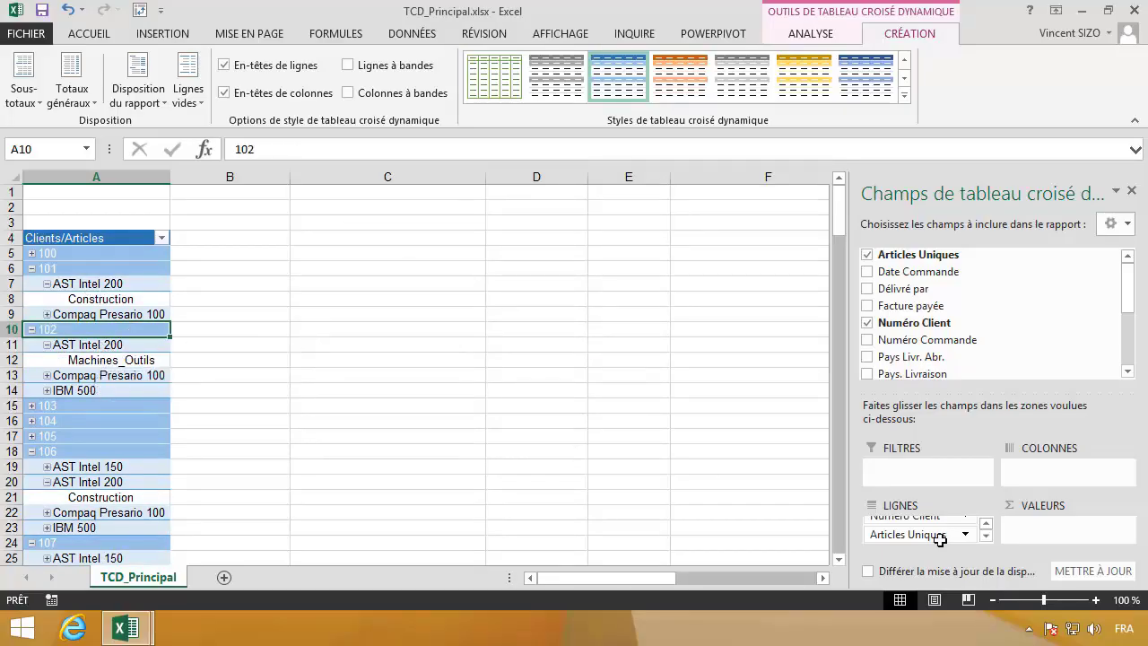
click(984, 535)
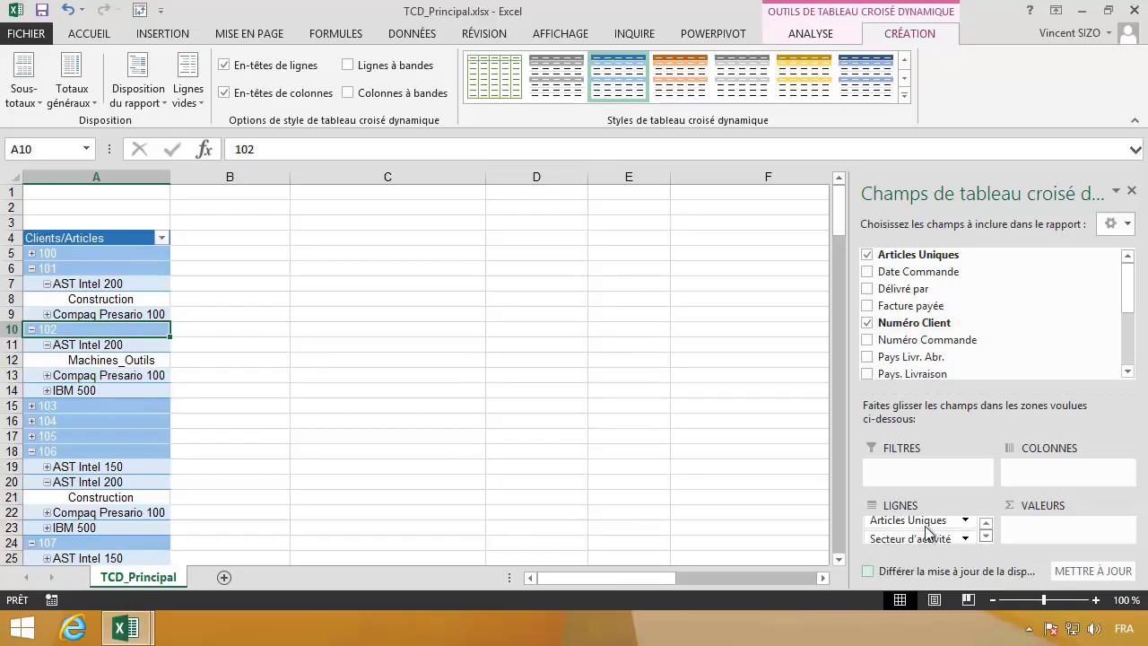
click(986, 537)
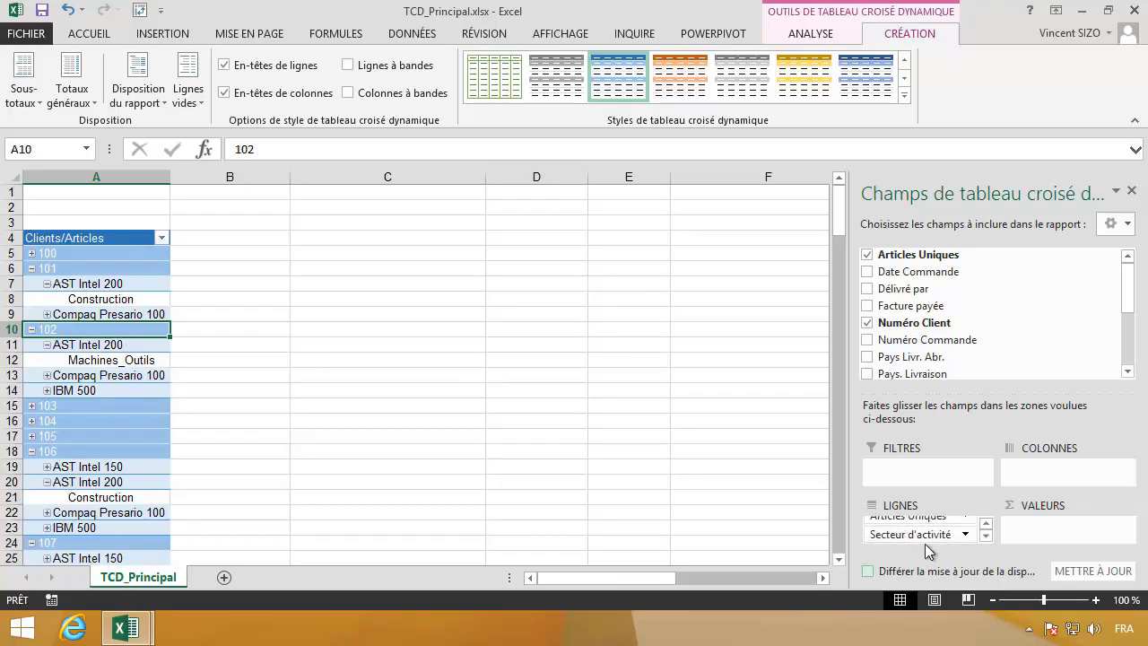
Step: Expand Compaq Presario 100, IBM 500, client 103 and AST Intel 150, then remove Secteur d'activité from the rows
click(46, 375)
click(46, 421)
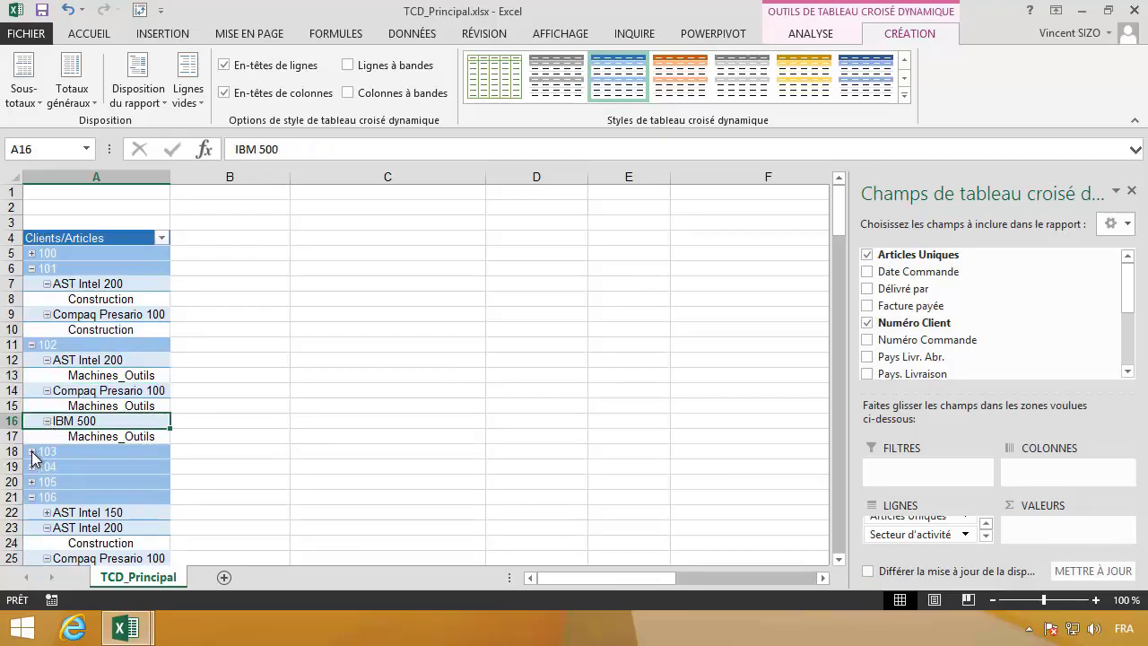
click(31, 451)
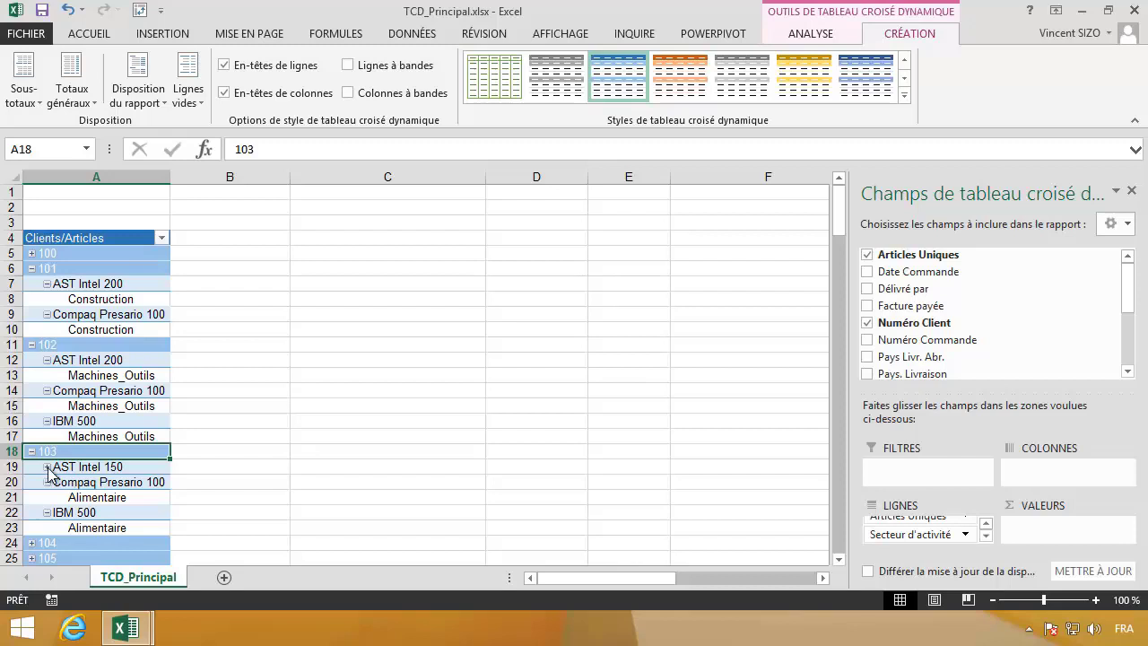
click(48, 466)
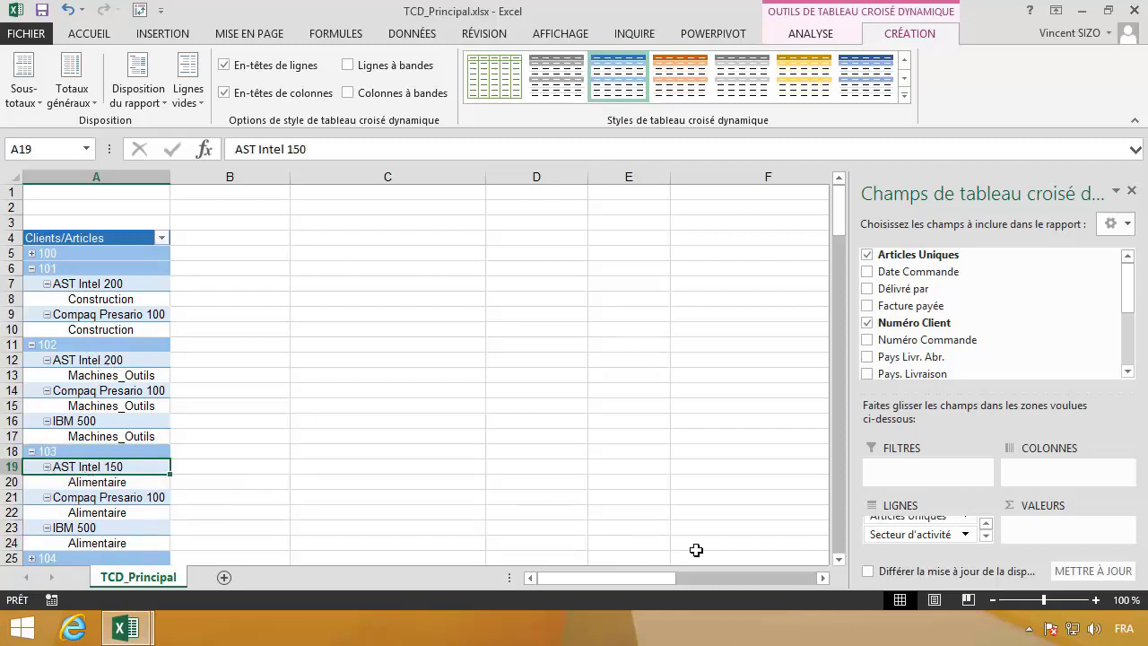
mouse_move(892, 534)
mouse_down()
mouse_move(699, 477)
mouse_move(622, 400)
mouse_up()
click(132, 301)
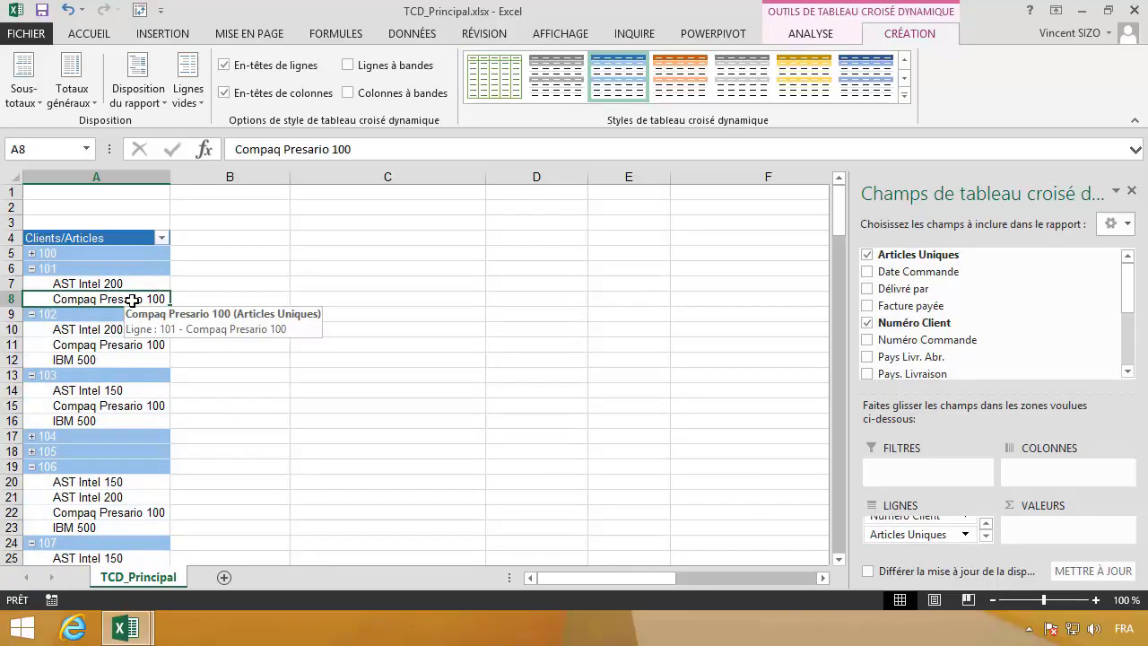
Step: Uncheck Activer l'affichage des détails on the Data tab of the PivotTable Options
right_click(132, 300)
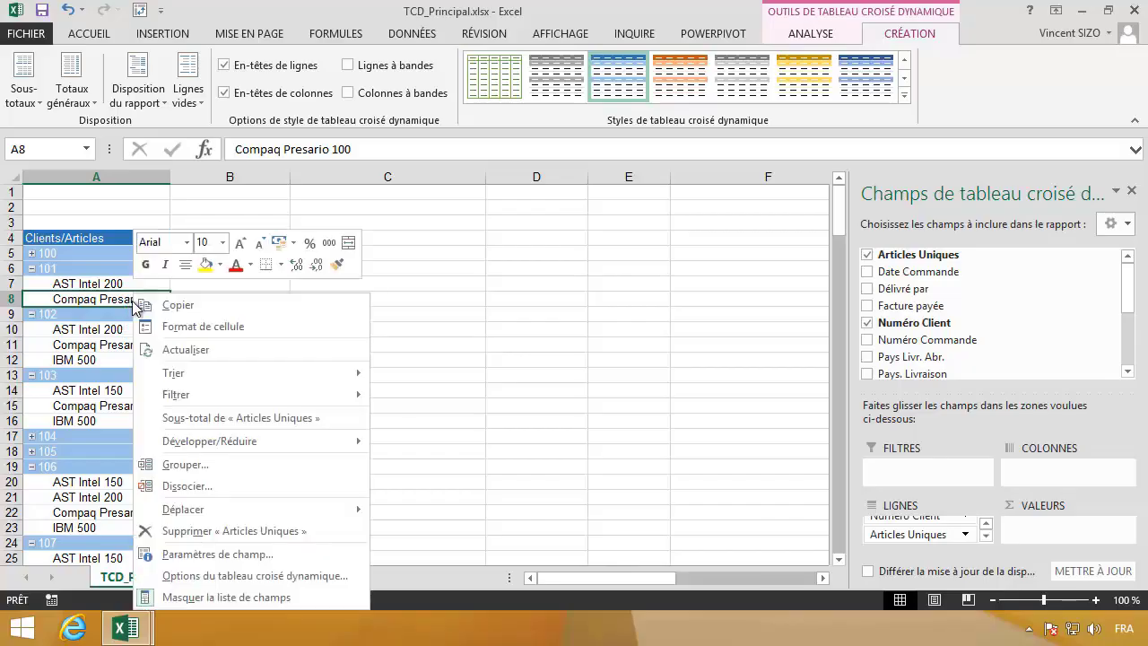
click(250, 578)
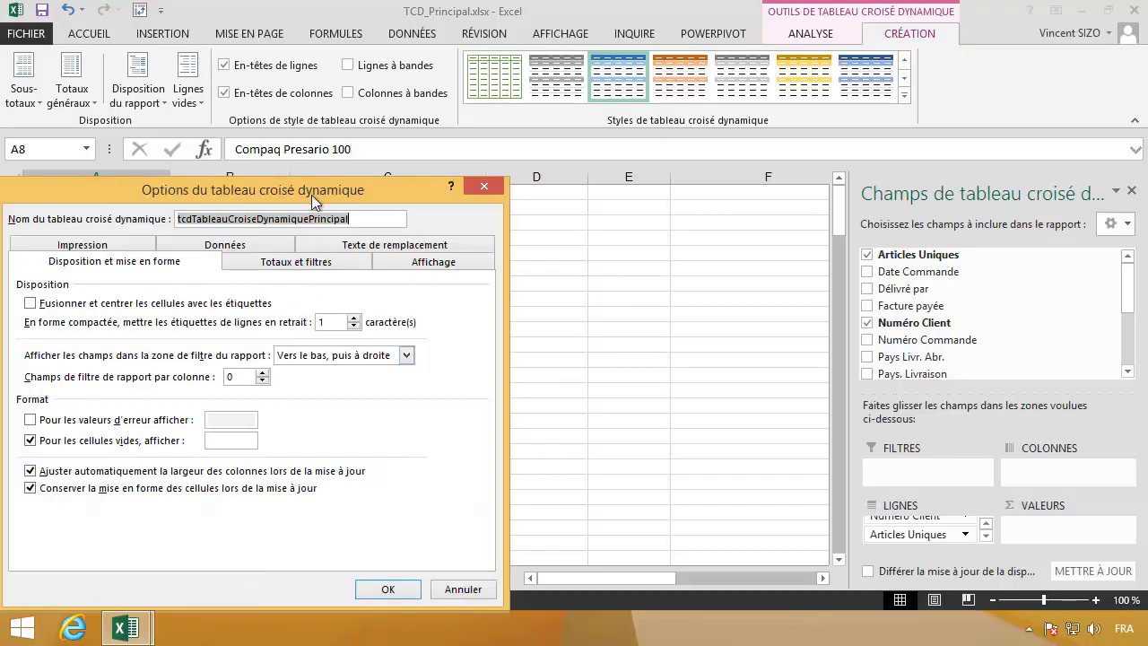
drag(314, 192, 578, 135)
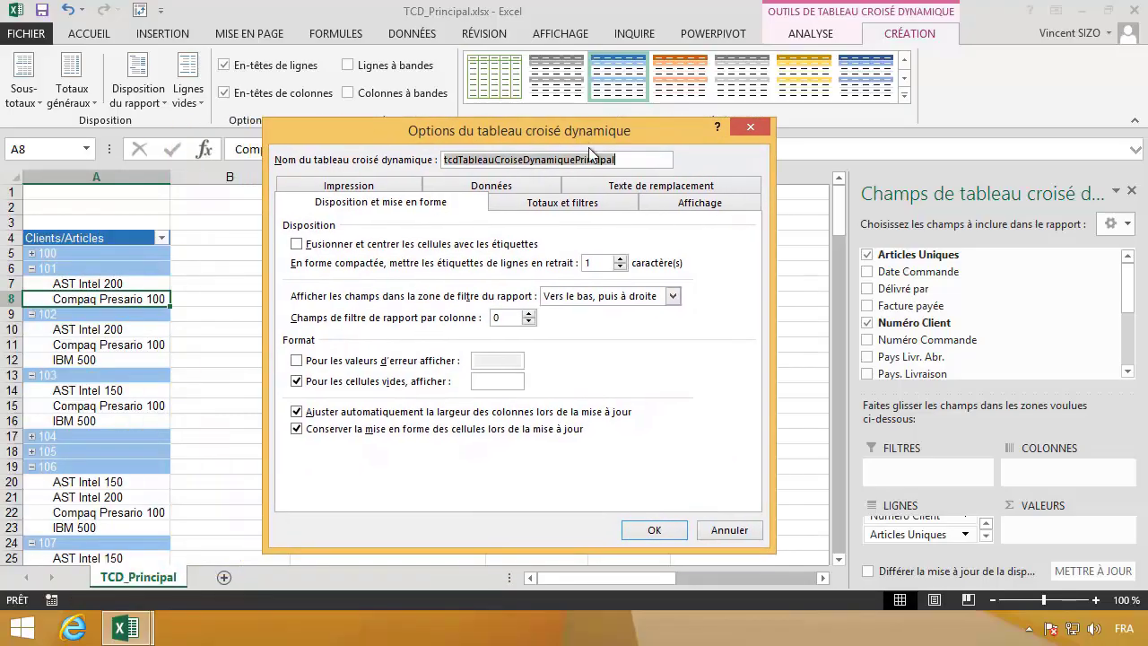
click(534, 187)
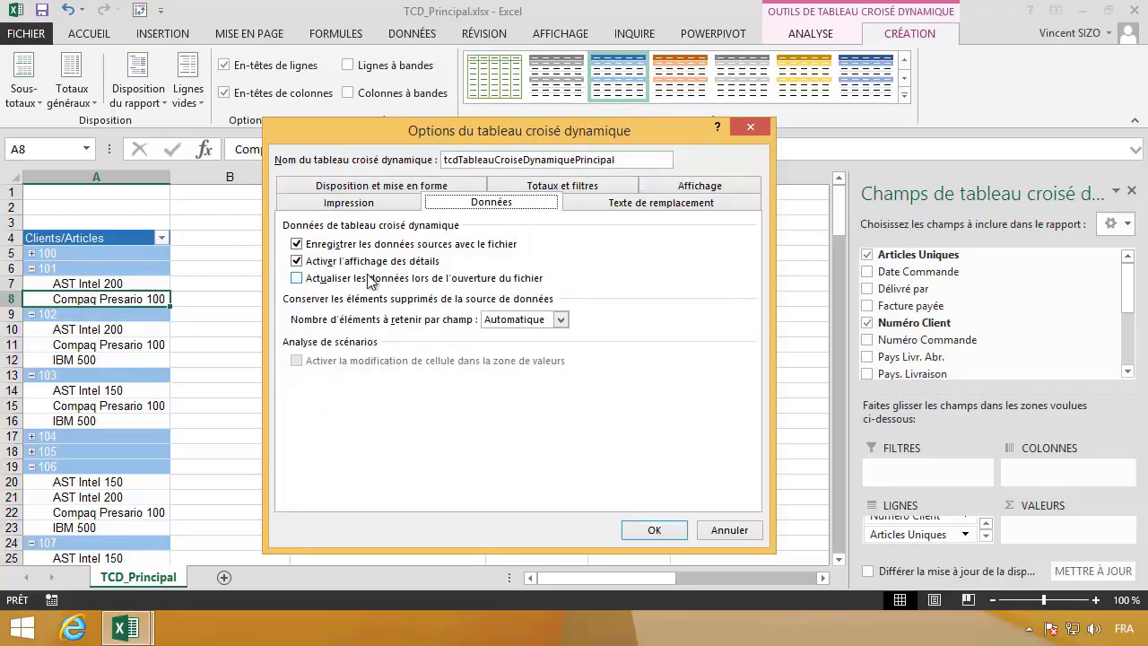
click(297, 261)
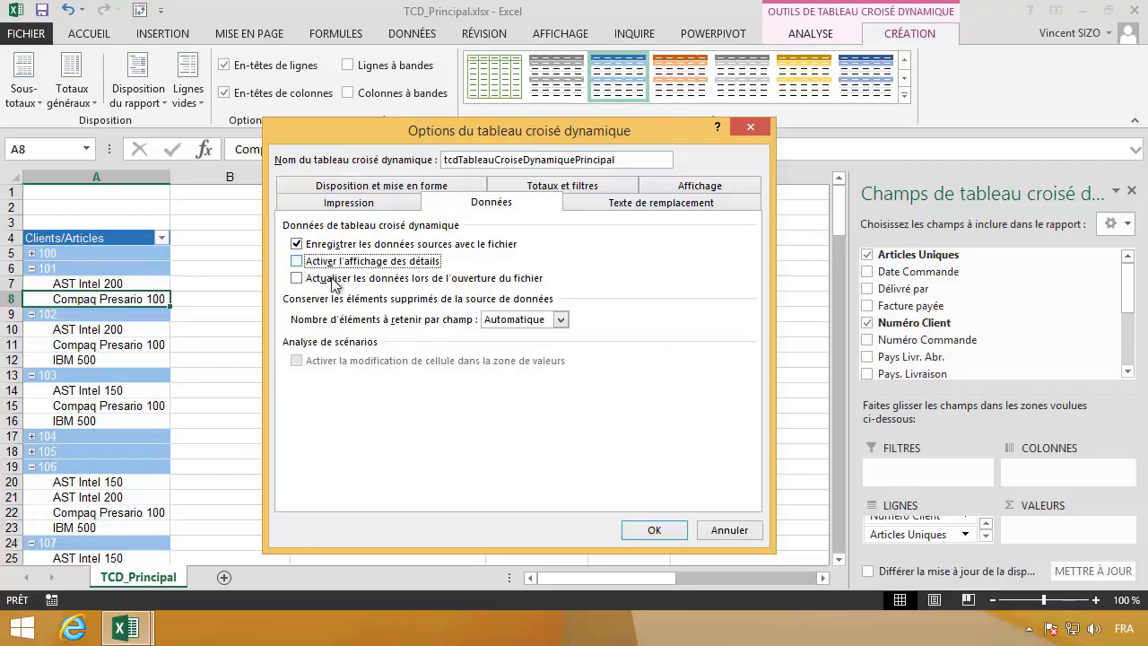
click(653, 530)
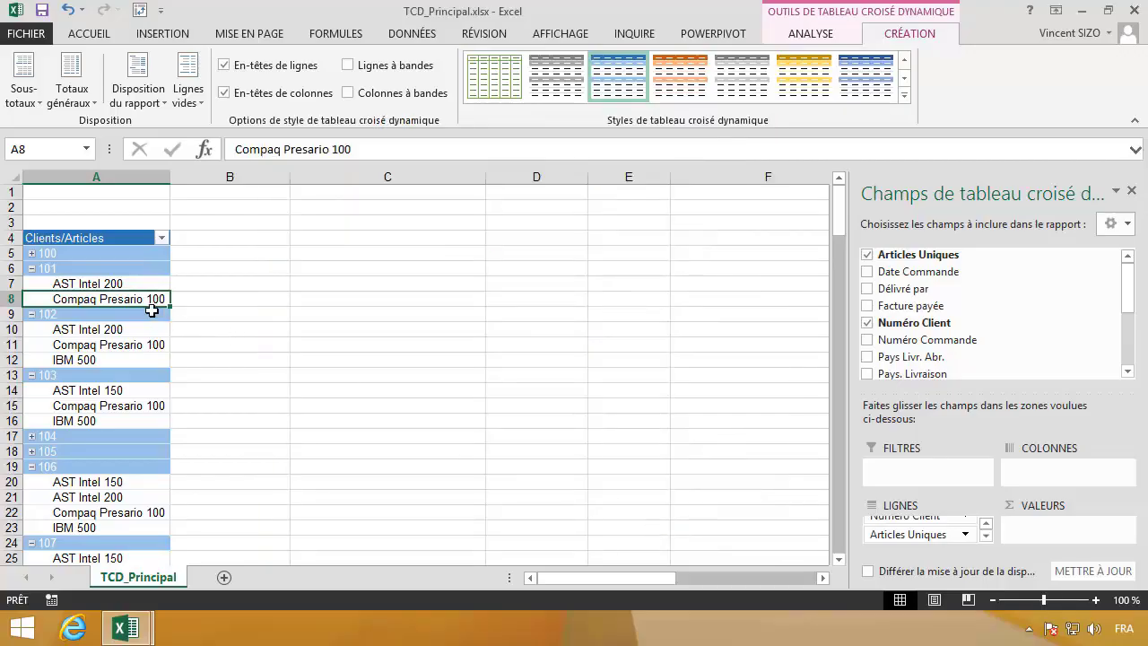
double_click(146, 299)
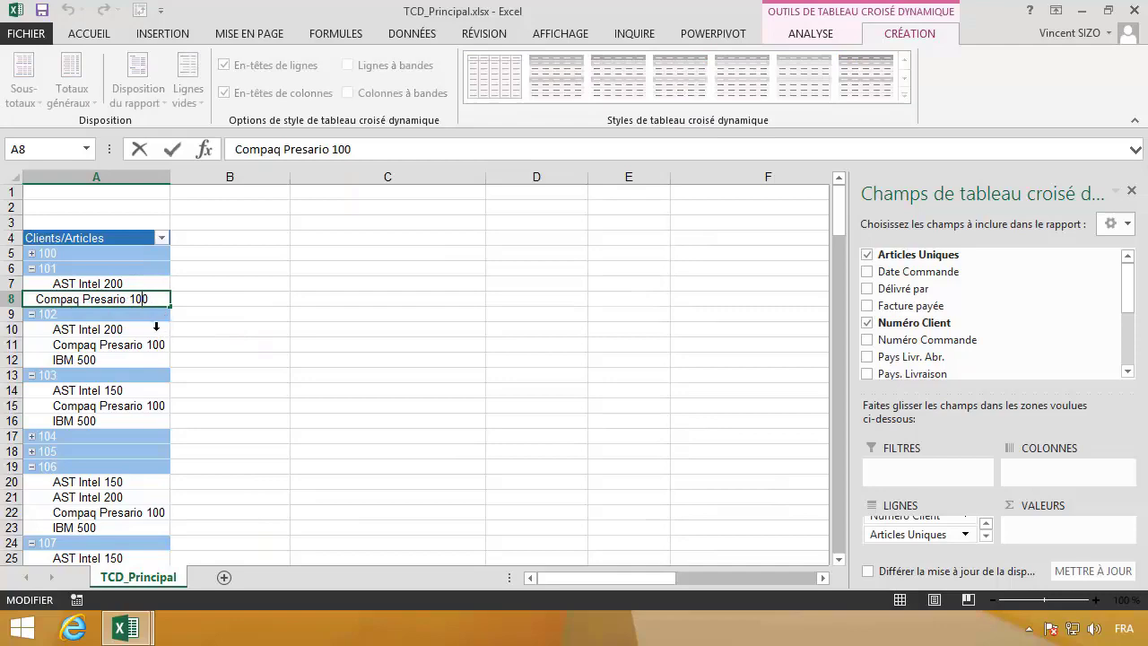
double_click(156, 328)
double_click(153, 344)
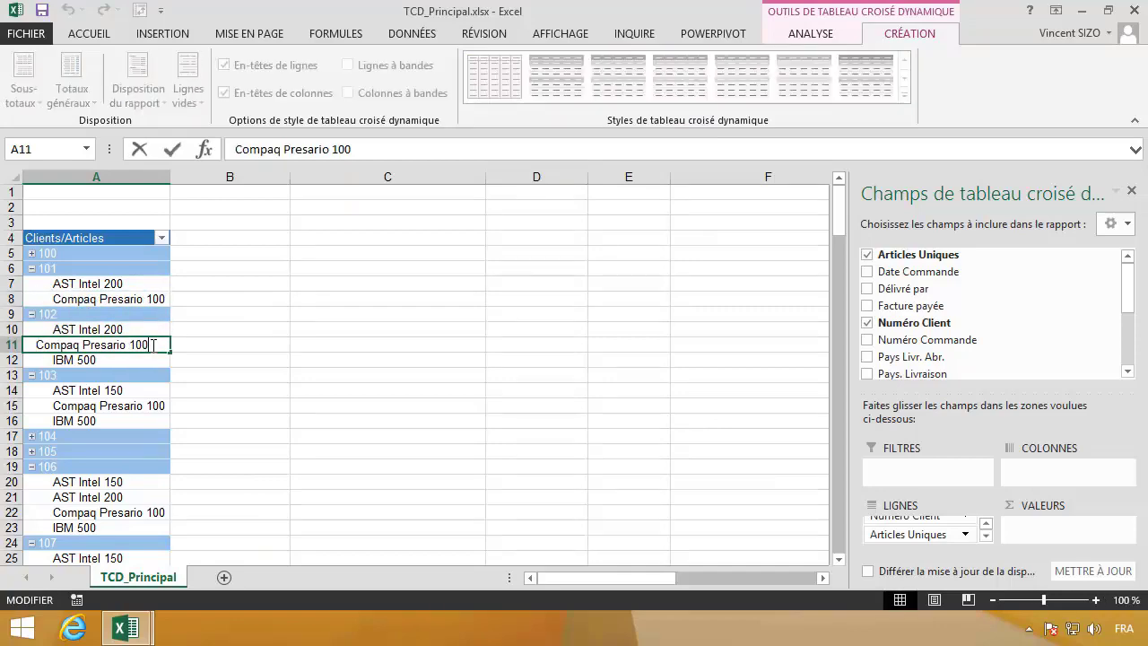
double_click(154, 344)
double_click(150, 359)
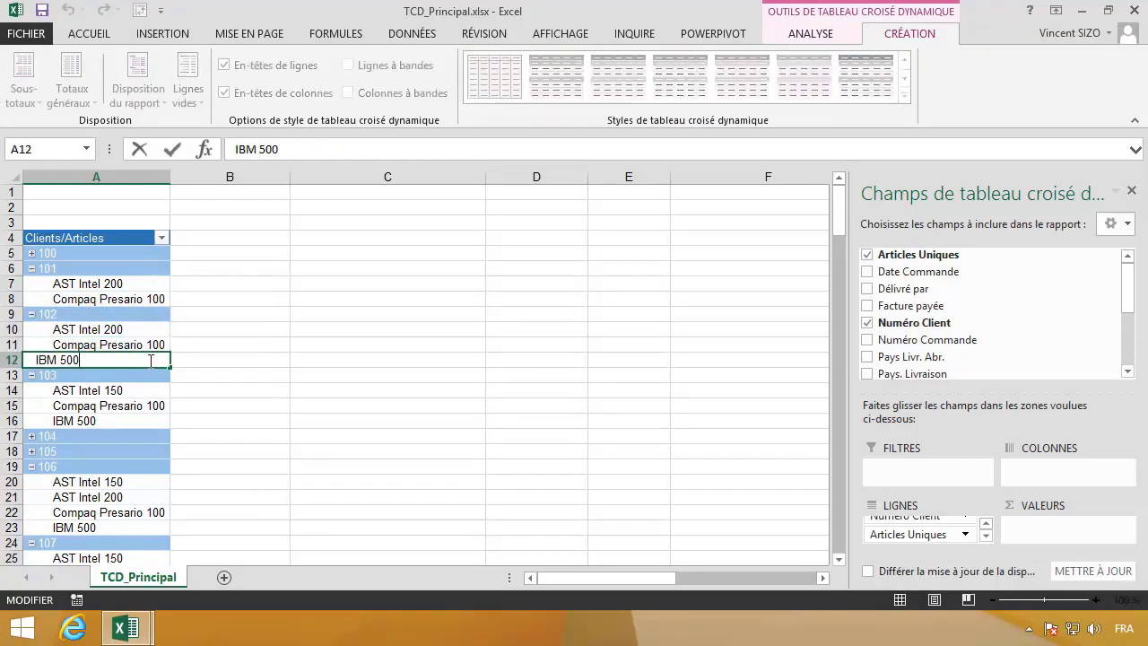
click(145, 345)
click(146, 360)
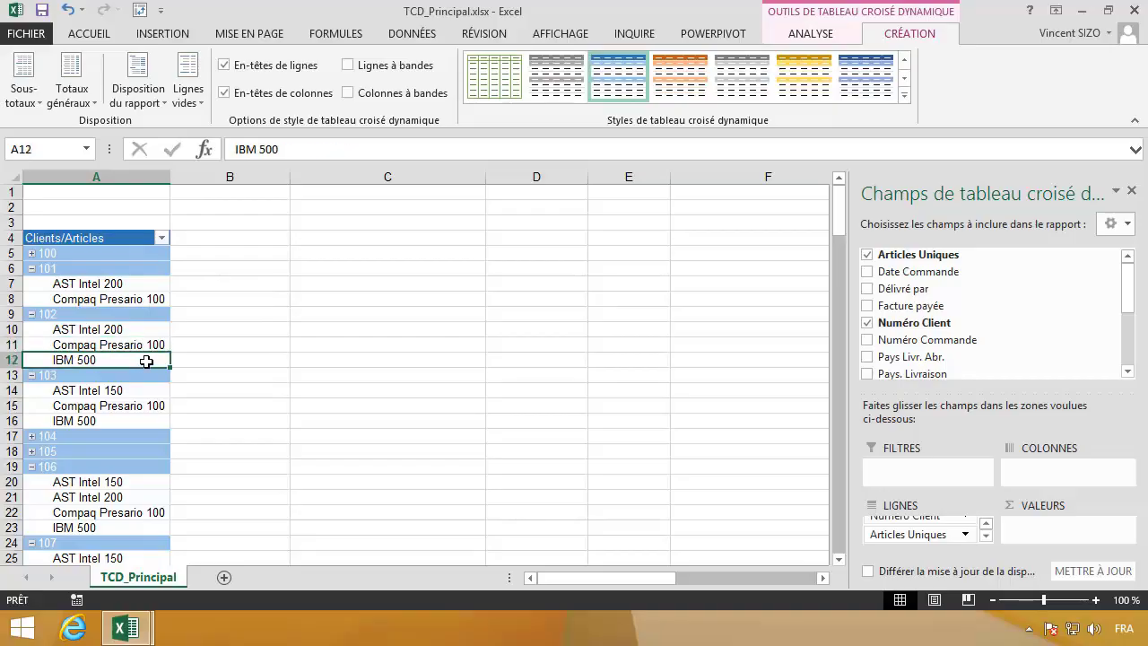
click(144, 353)
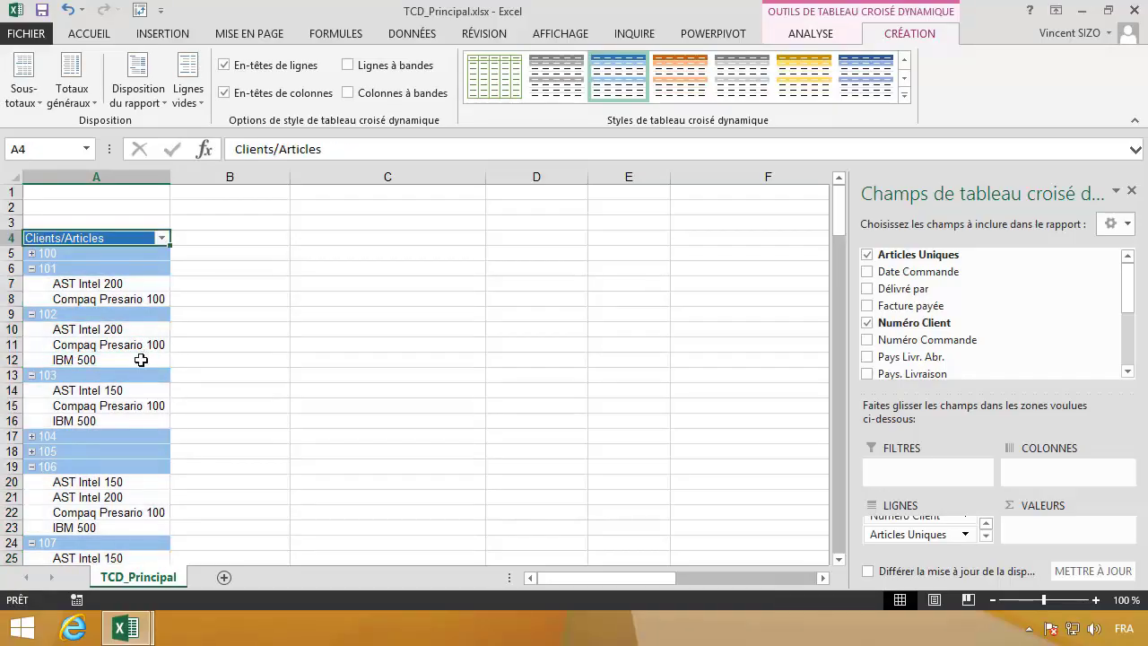
double_click(141, 360)
key(Escape)
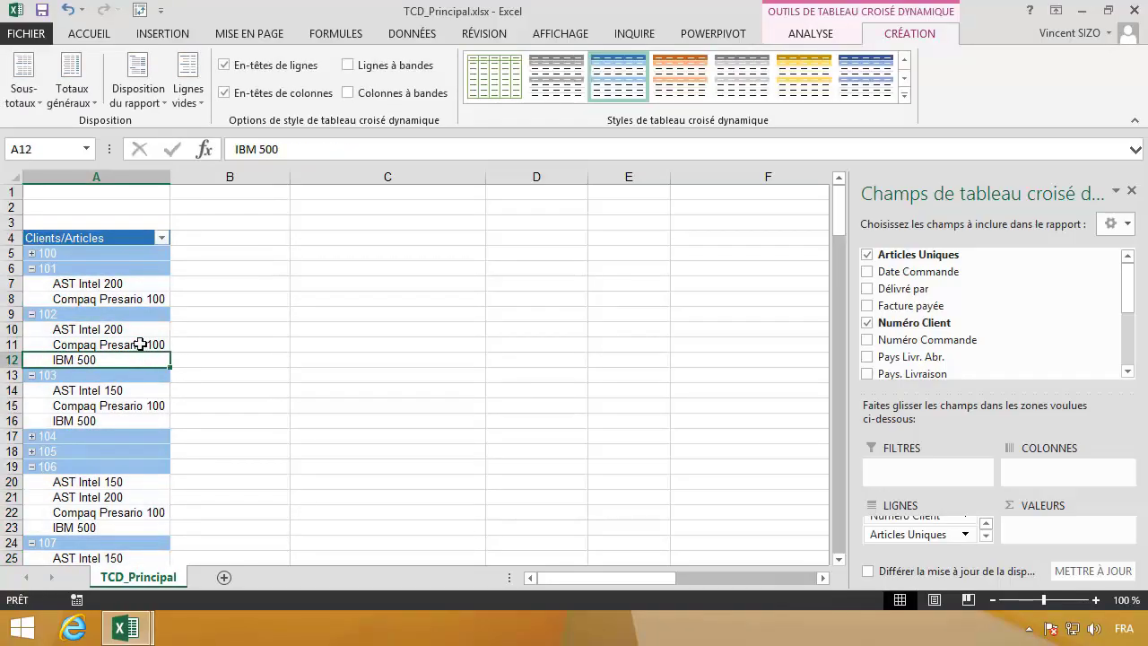
click(141, 345)
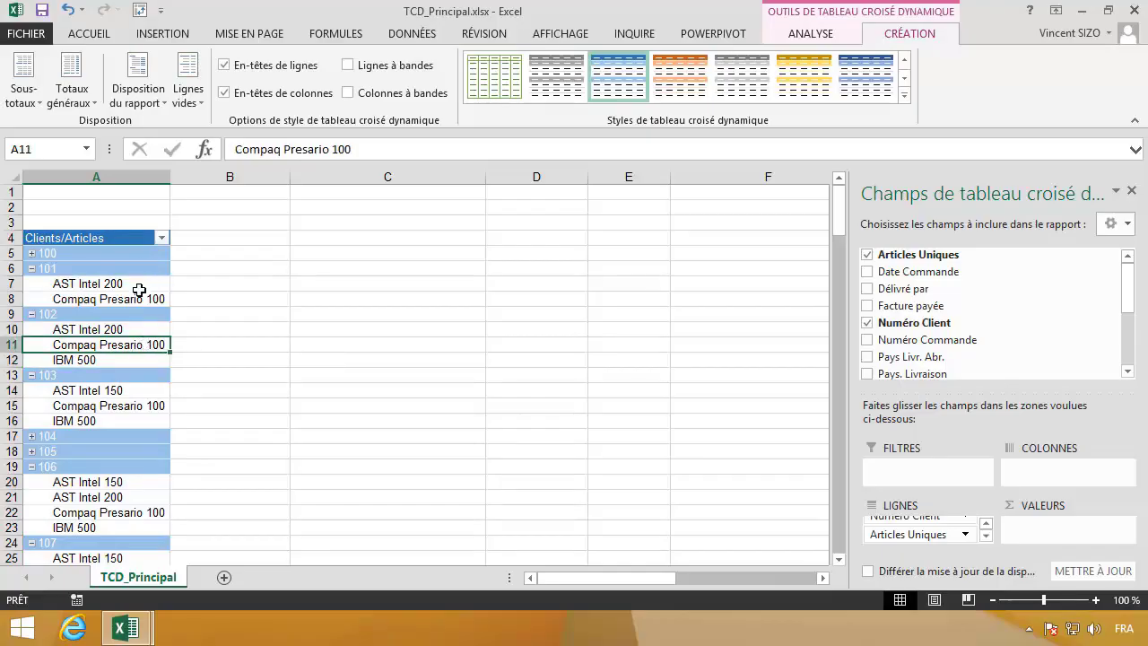
Step: Re-check Activer l'affichage des détails in the PivotTable Options Data tab
right_click(139, 291)
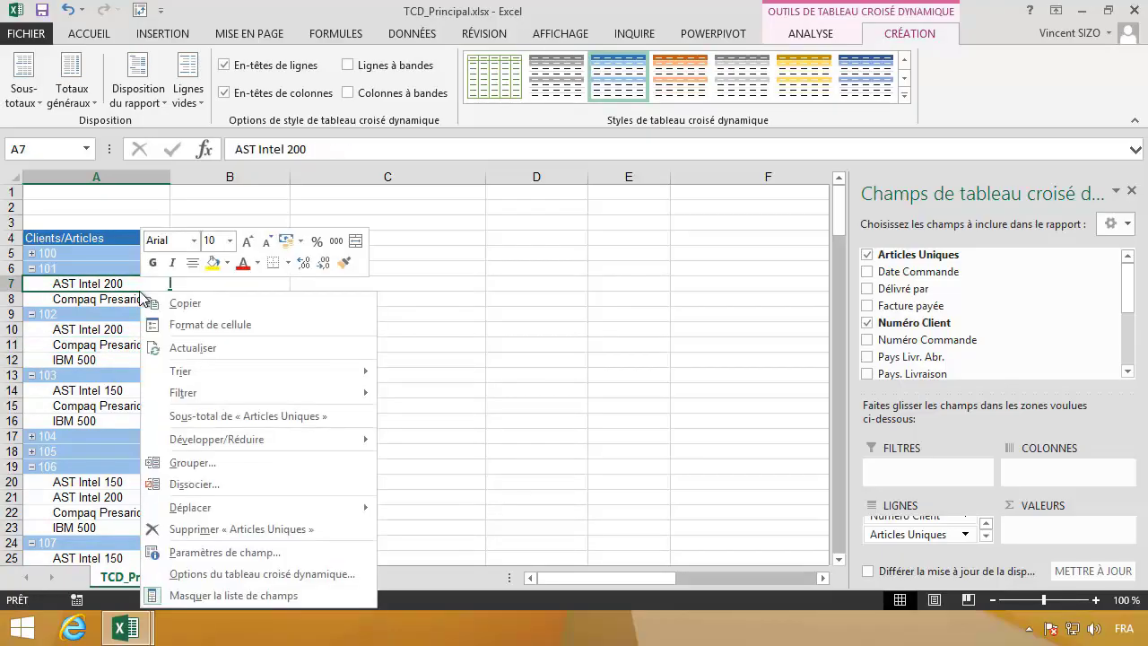
click(253, 579)
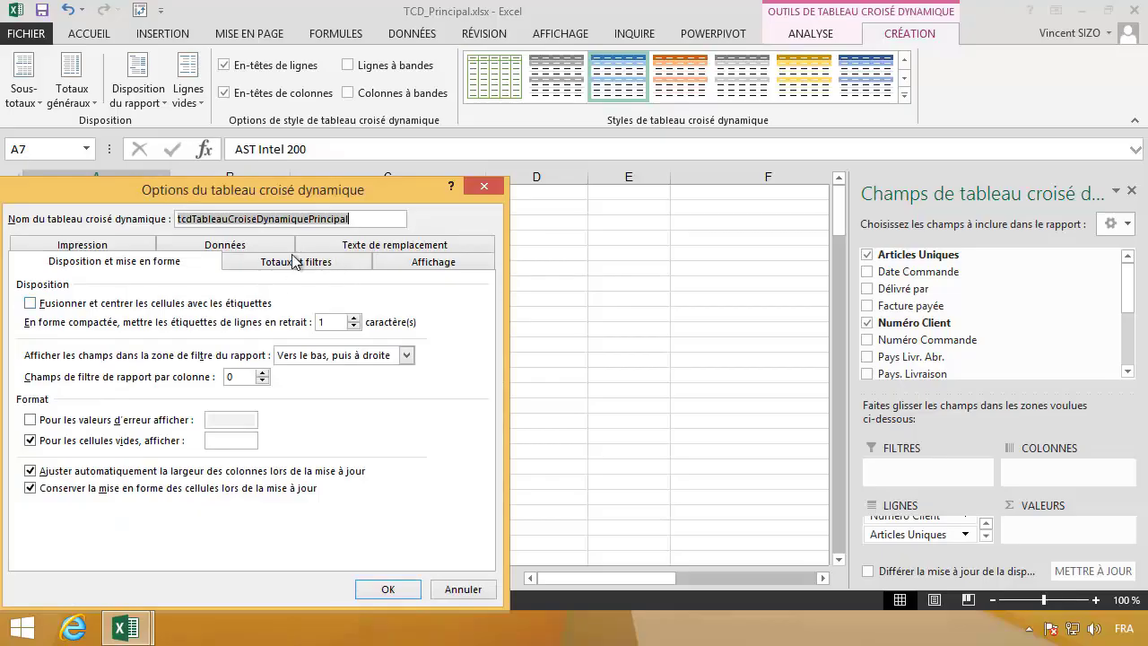
click(263, 248)
click(148, 321)
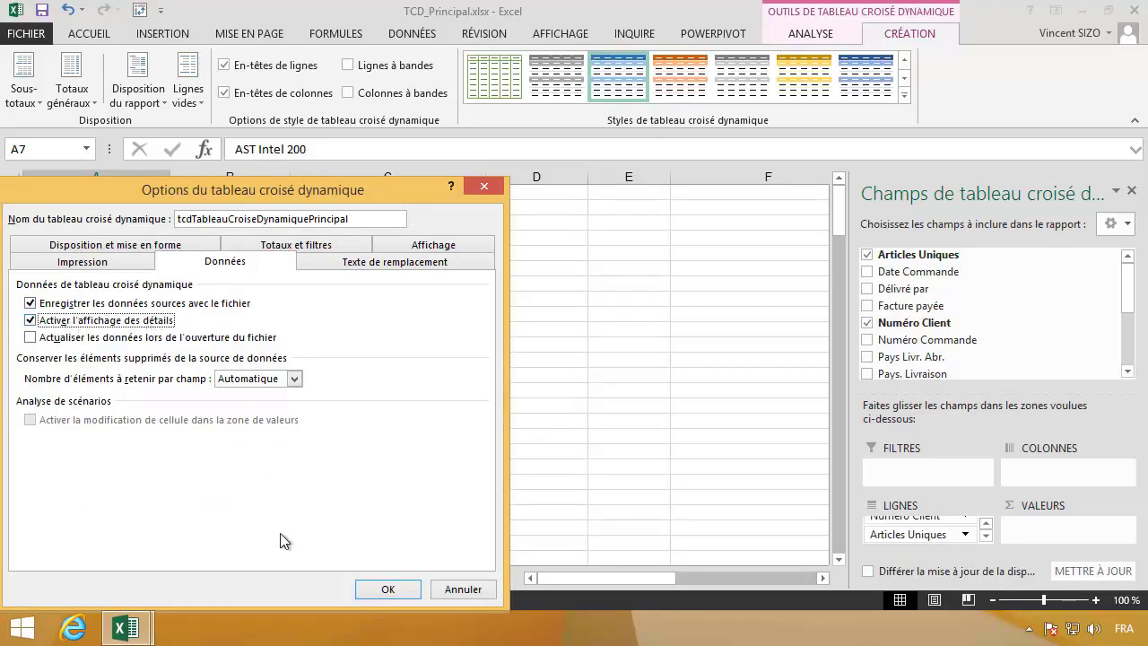
click(374, 592)
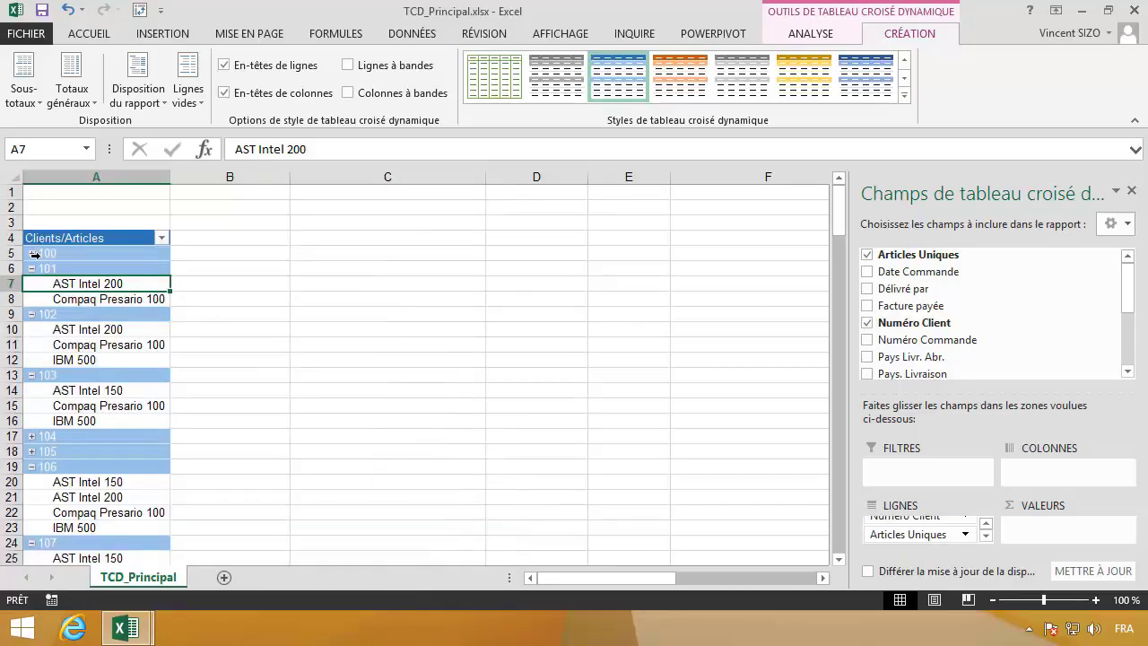
Step: Expand client groups 100, 104 and 105 with their + buttons
click(33, 254)
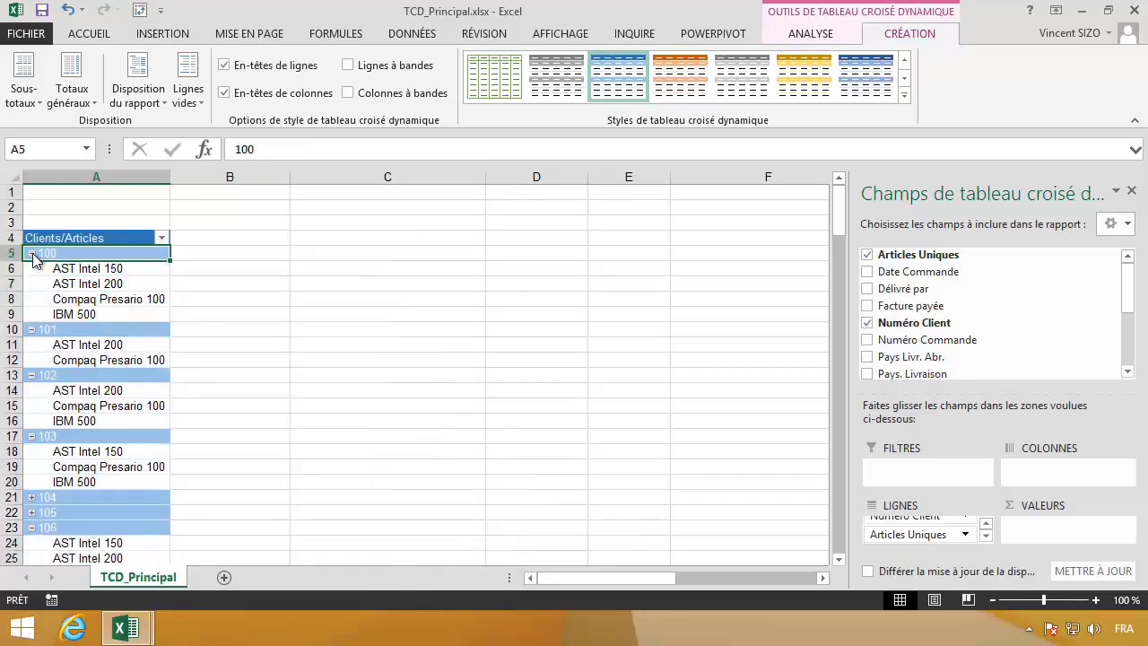
click(32, 497)
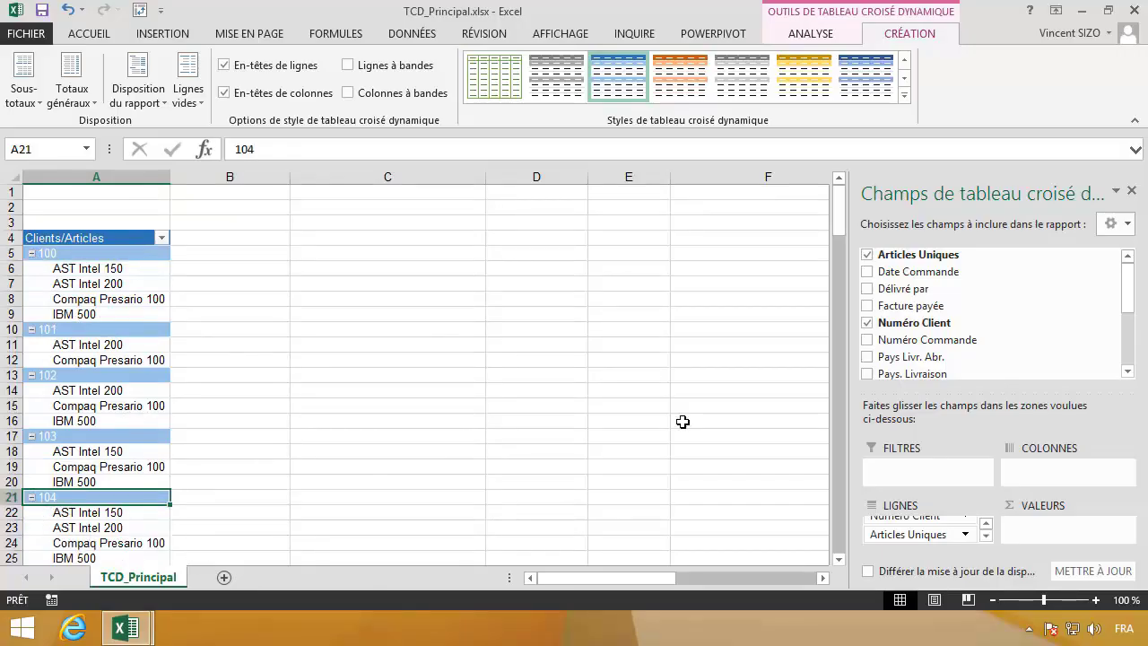
click(836, 429)
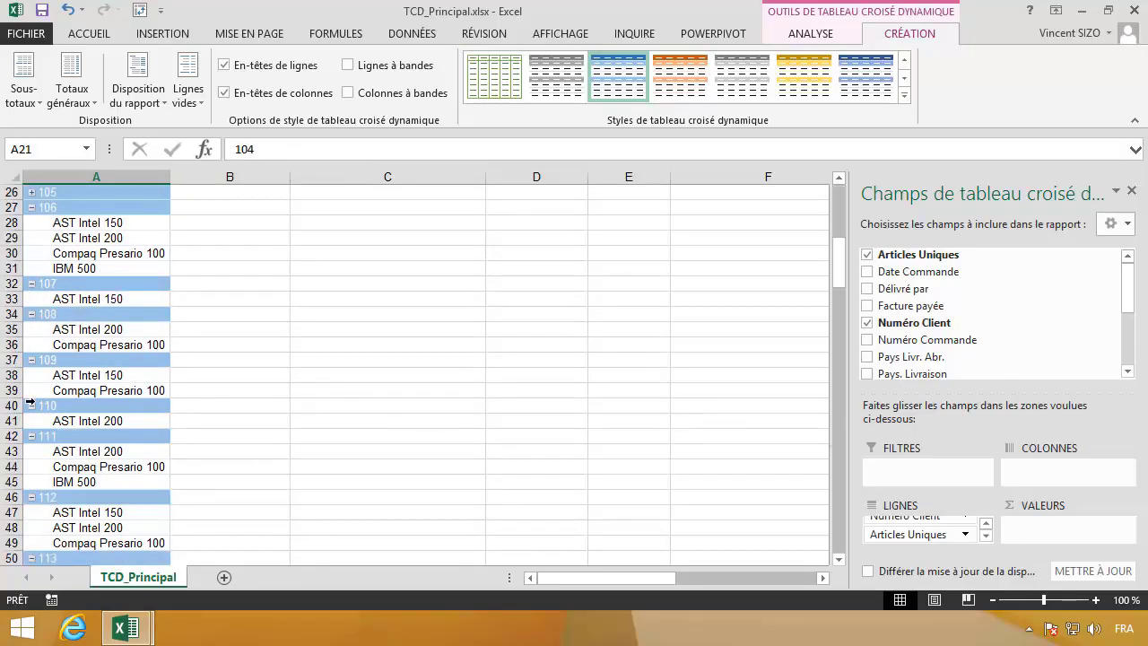
click(31, 192)
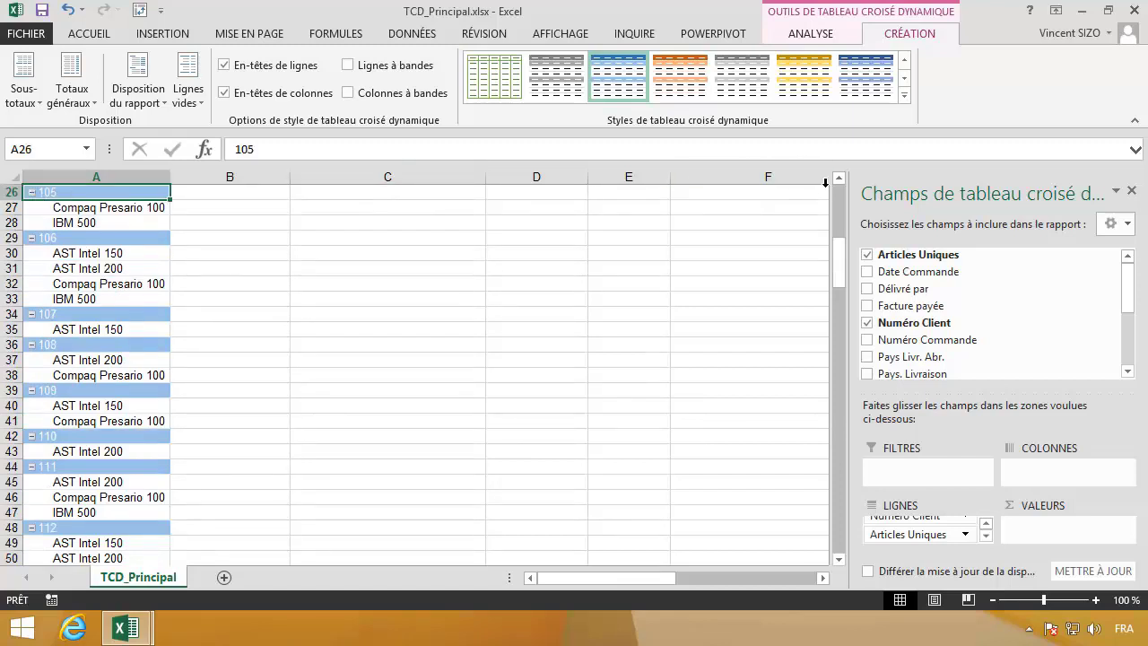
click(834, 192)
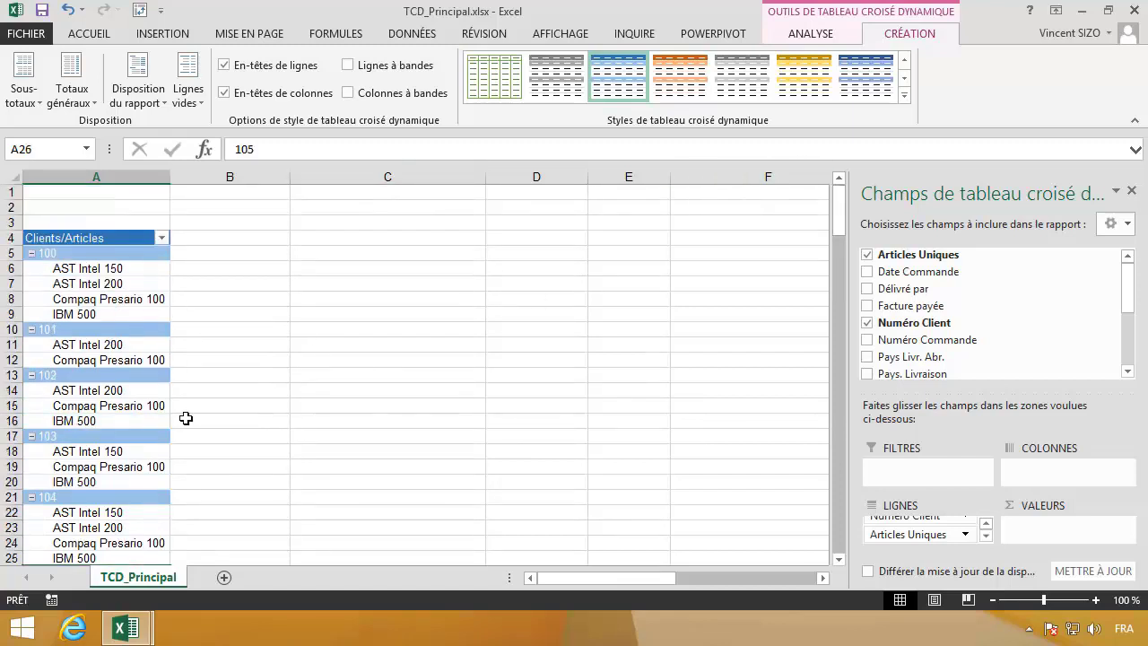
Step: Leave the slide show and restore the VM-Vincent Excel window with the pivot table
mouse_move(516, 5)
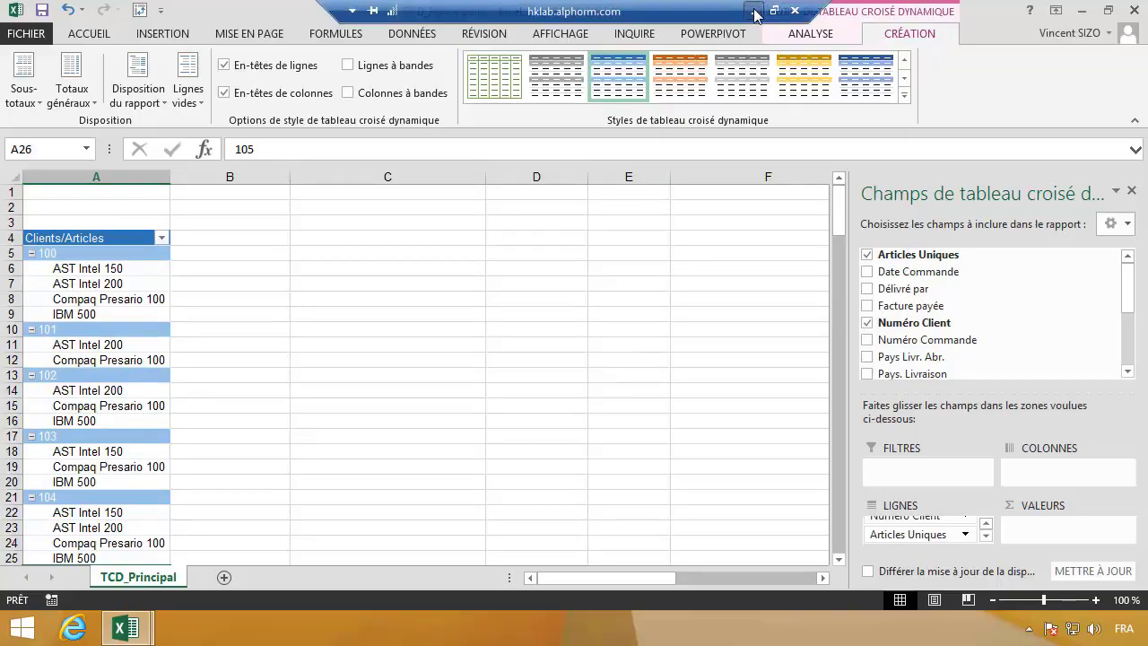
click(756, 14)
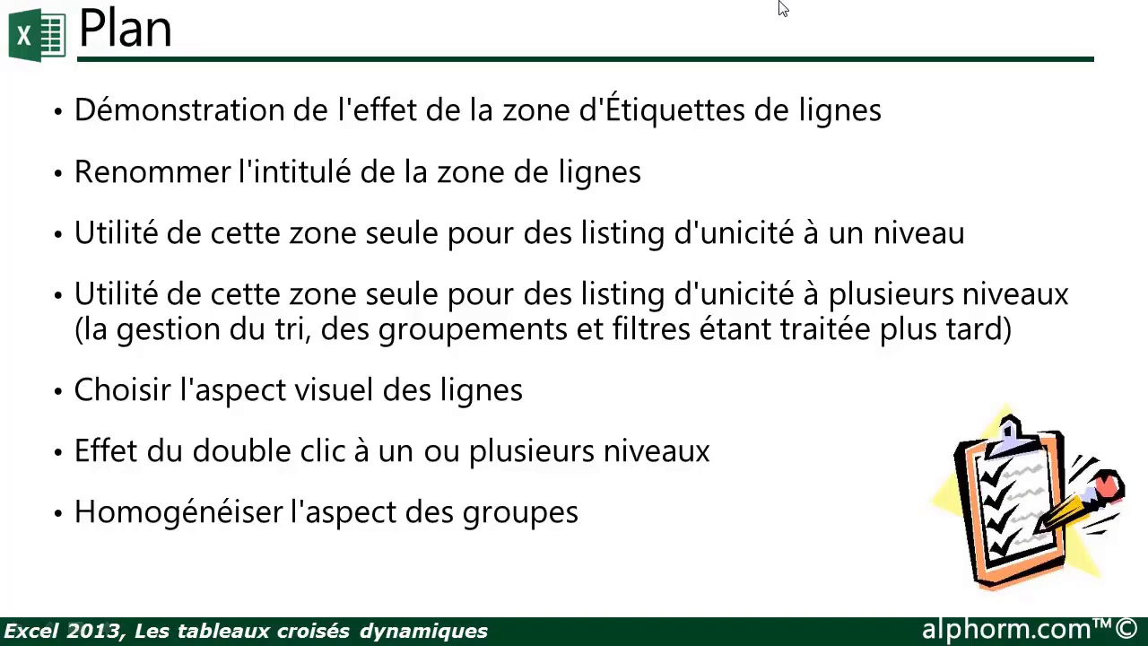
key(super+d)
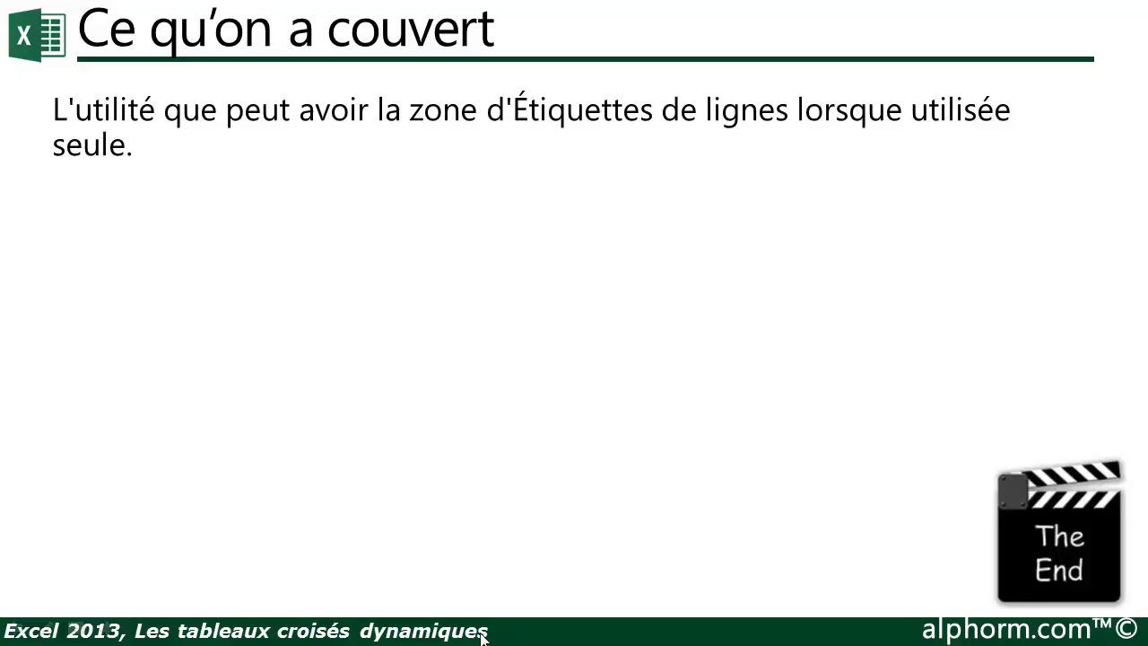
click(276, 627)
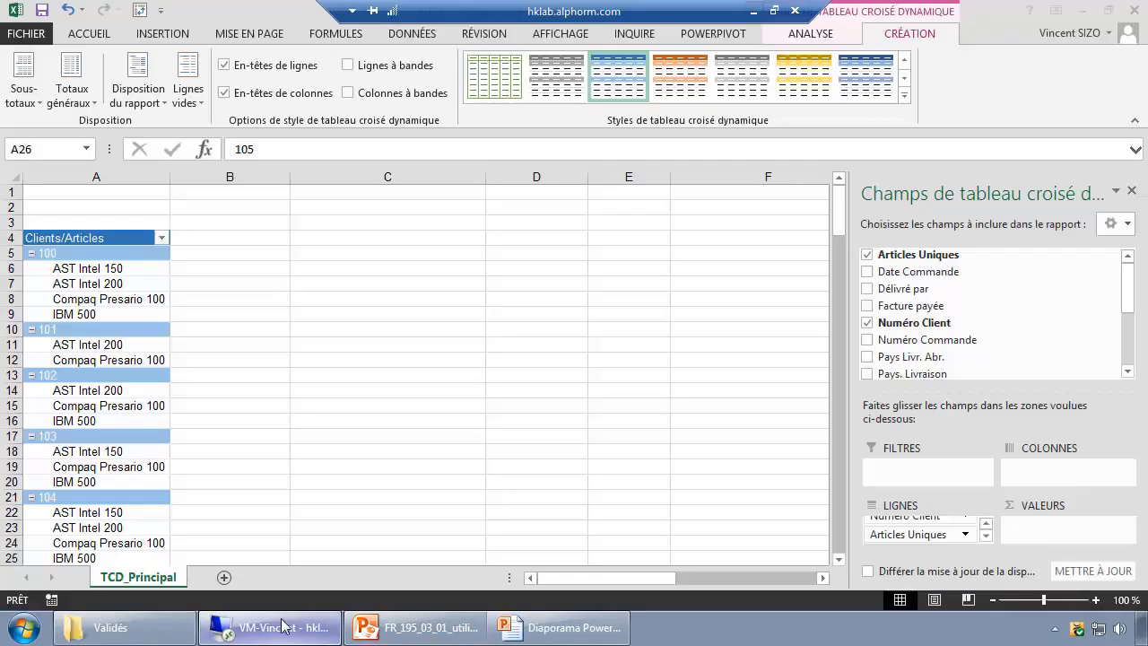
click(100, 359)
click(115, 377)
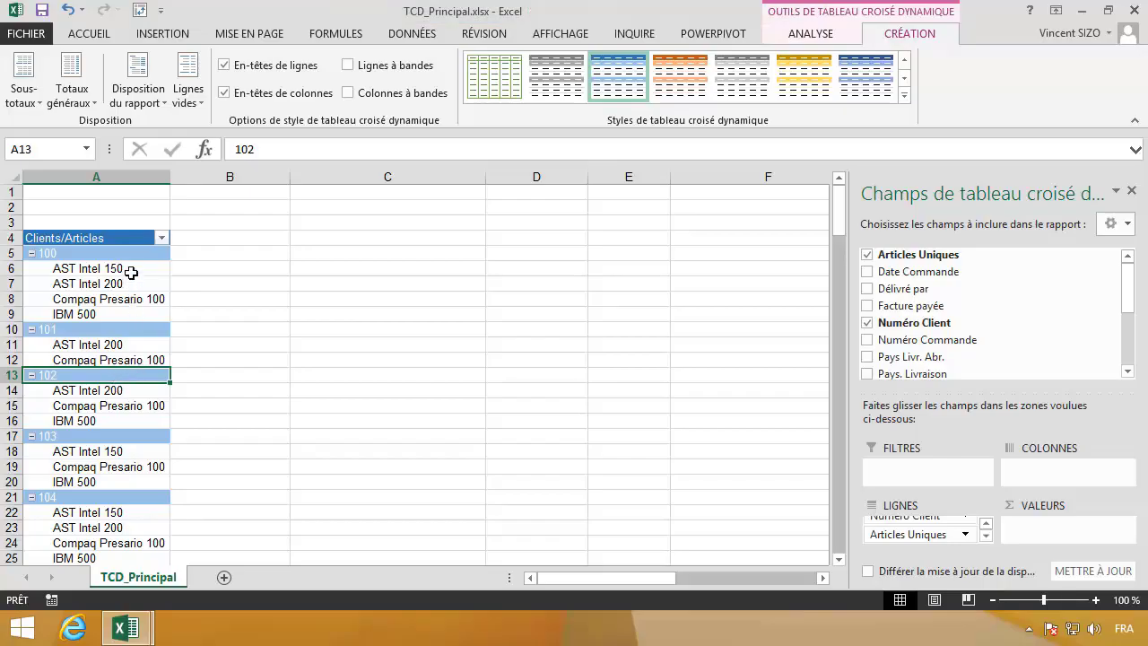
drag(131, 272, 135, 315)
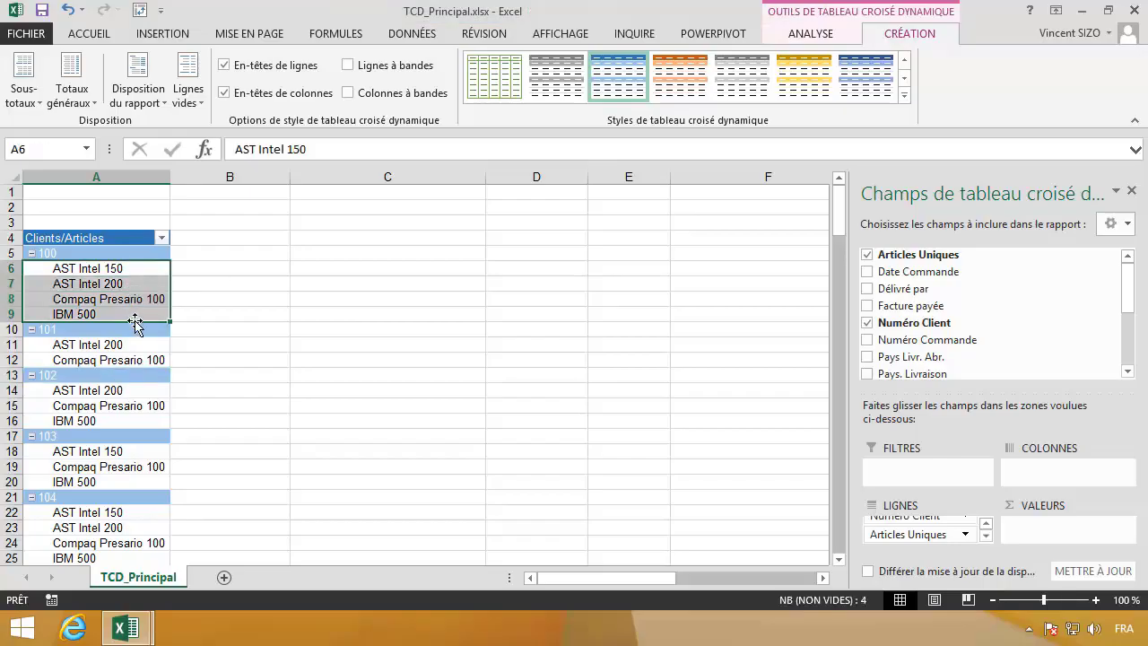
drag(135, 342, 137, 360)
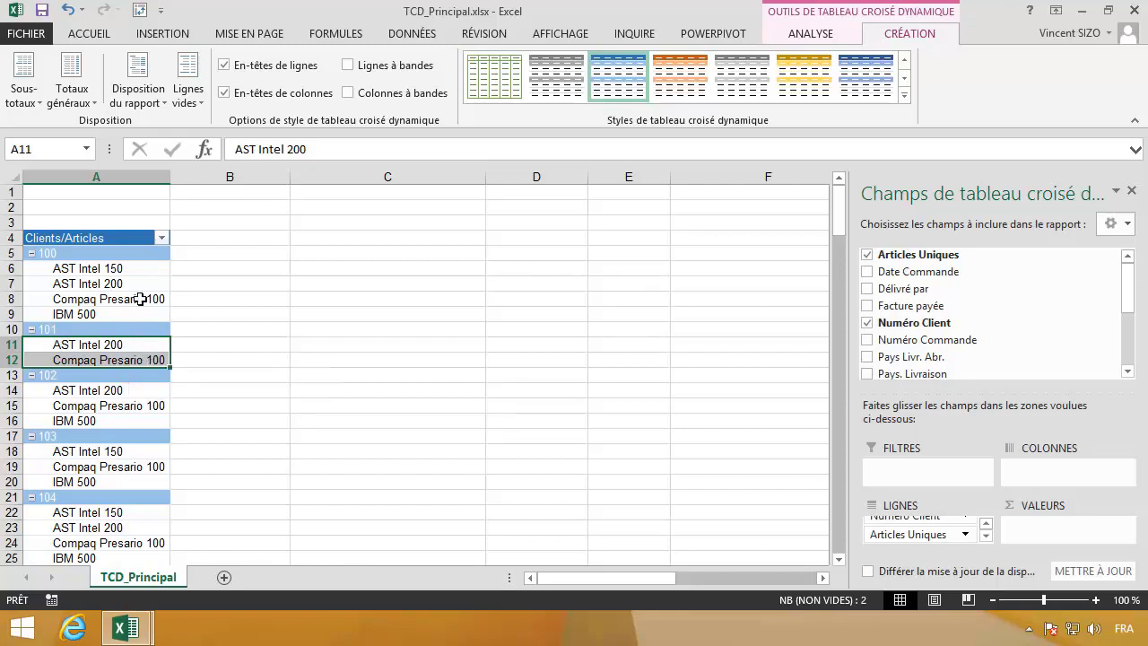
click(139, 272)
mouse_move(138, 272)
mouse_down()
mouse_move(116, 361)
mouse_move(112, 480)
mouse_up()
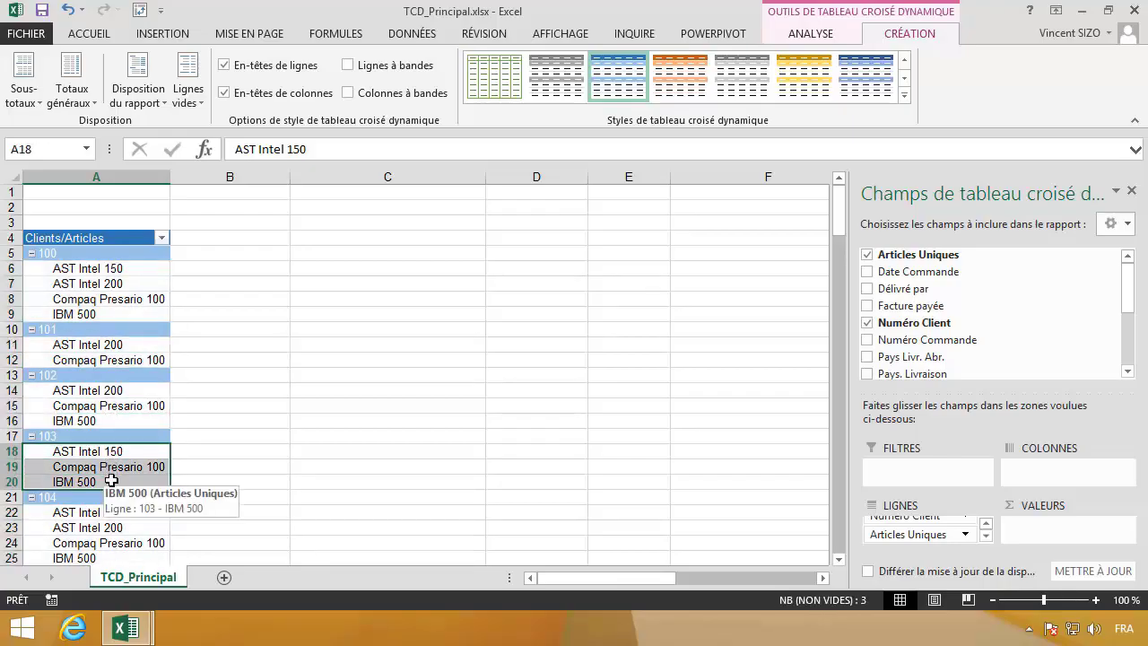
mouse_move(111, 268)
mouse_down()
mouse_move(101, 353)
mouse_move(86, 352)
mouse_up()
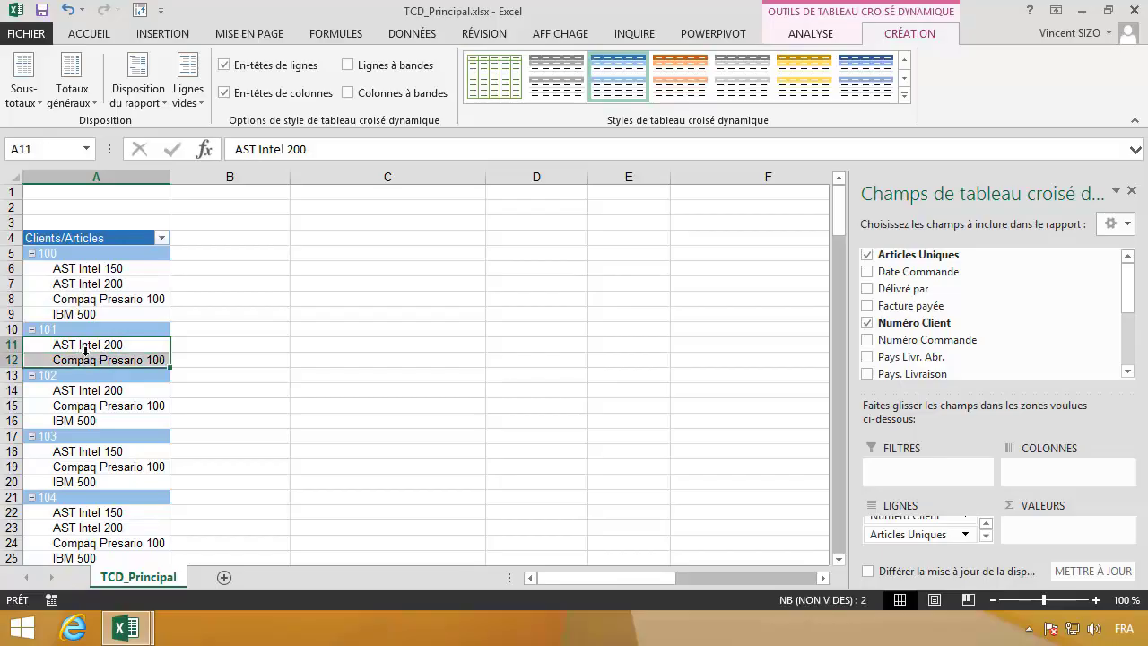
click(86, 352)
click(85, 349)
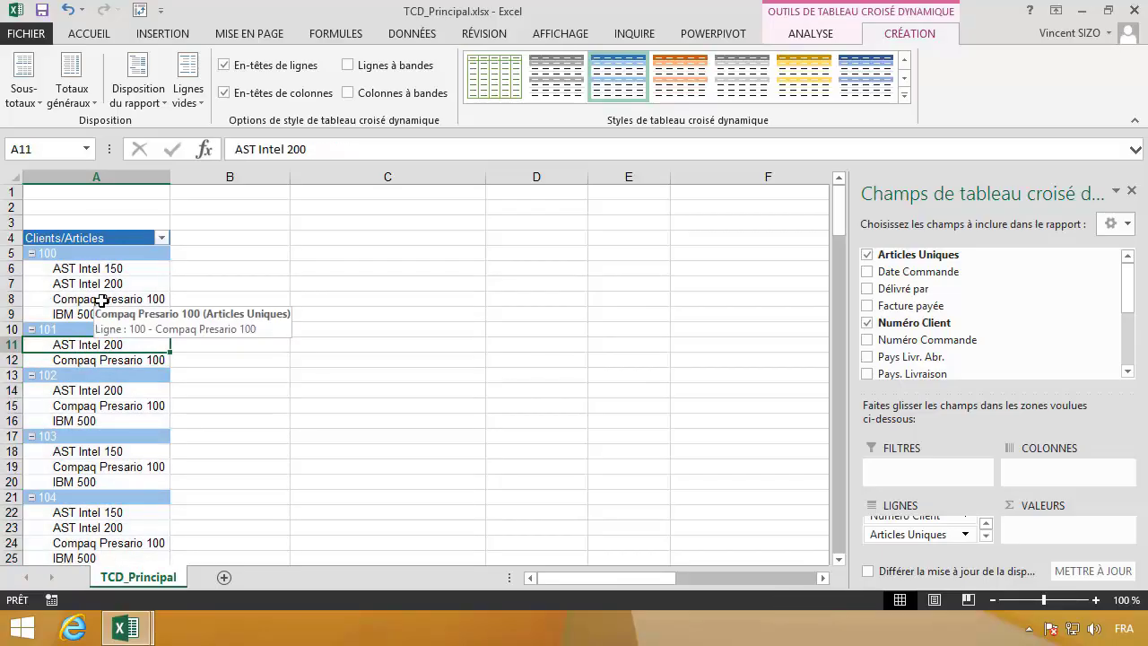
right_click(103, 300)
click(85, 269)
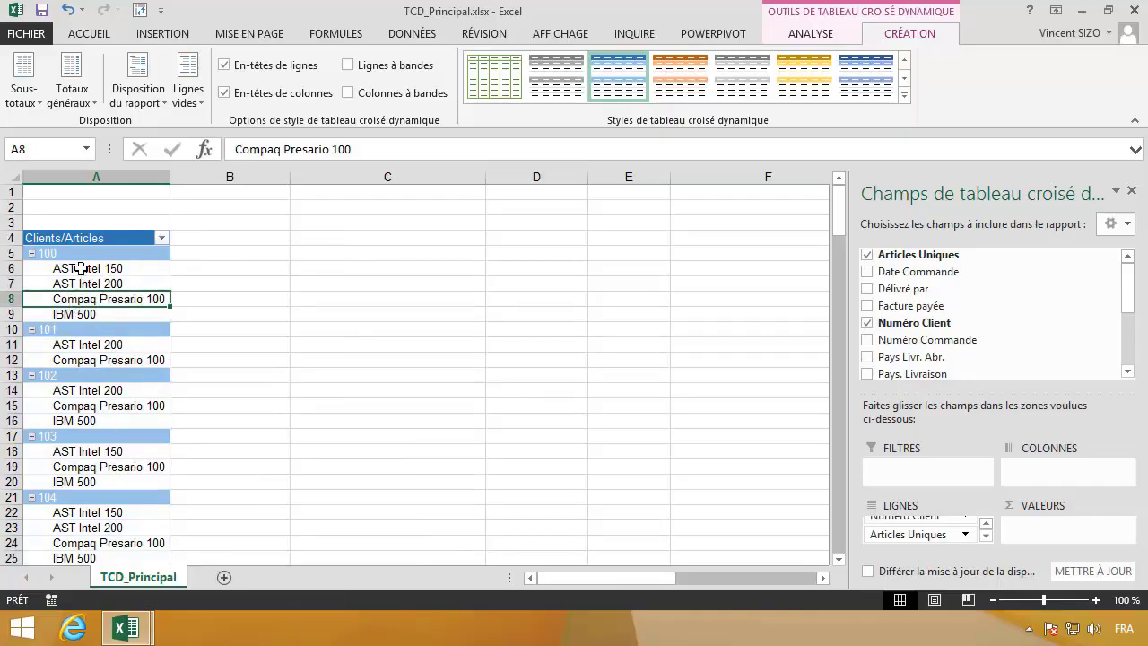
right_click(83, 268)
click(76, 347)
Step: Tick Afficher les éléments sans données in the Articles Uniques field's Disposition et impression settings
right_click(74, 351)
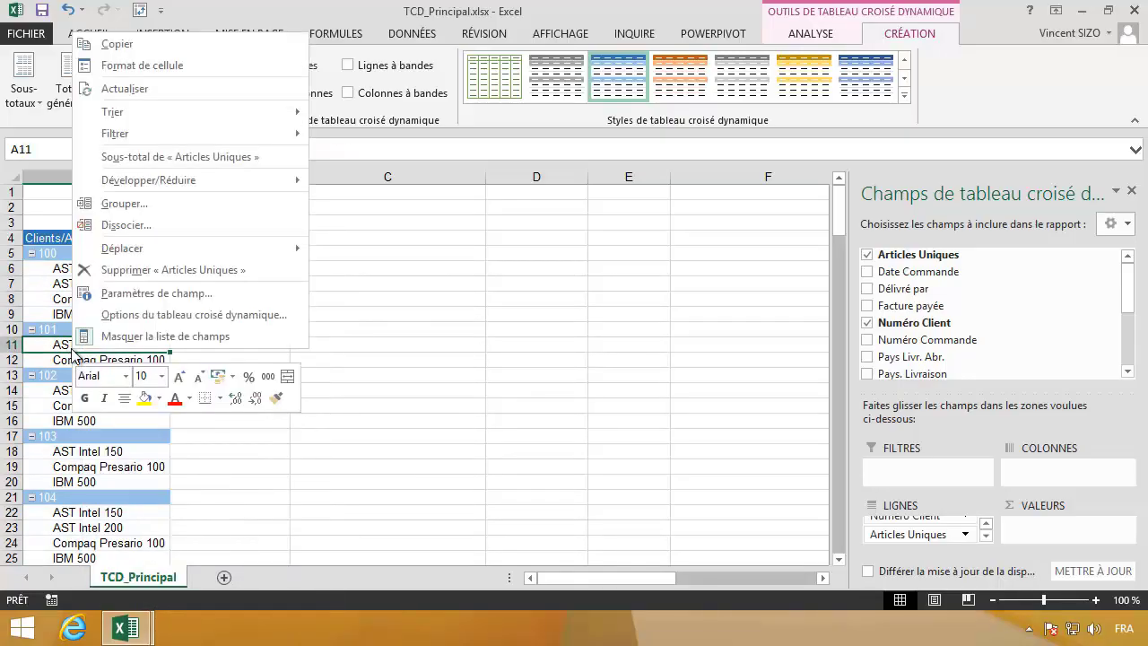
click(143, 294)
drag(177, 111, 467, 118)
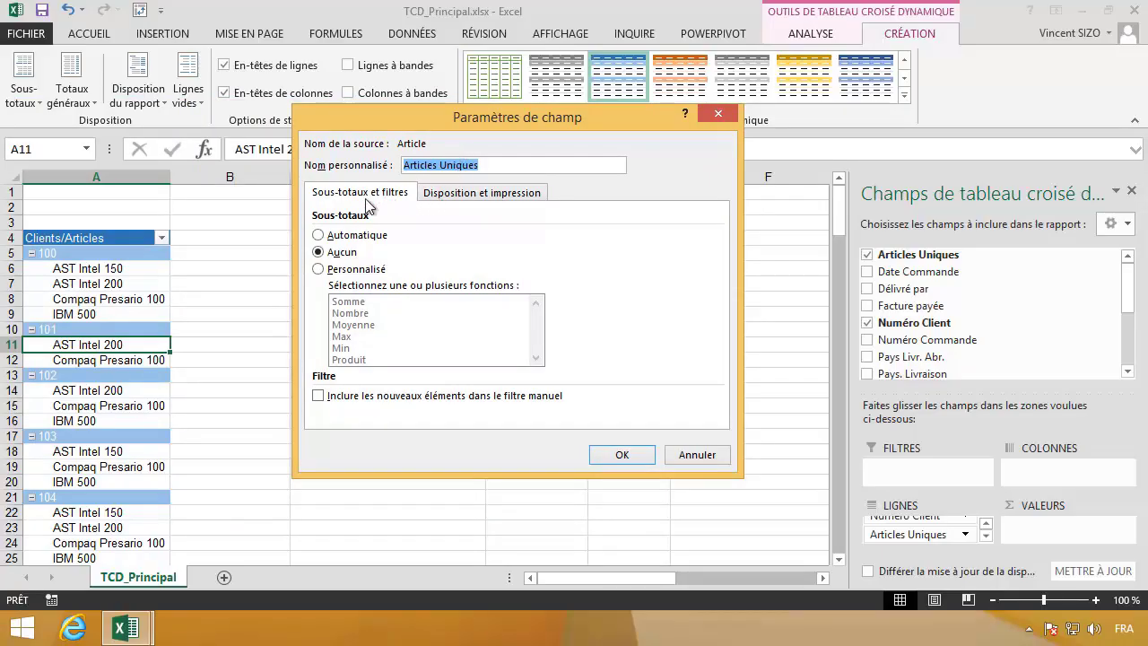
click(445, 195)
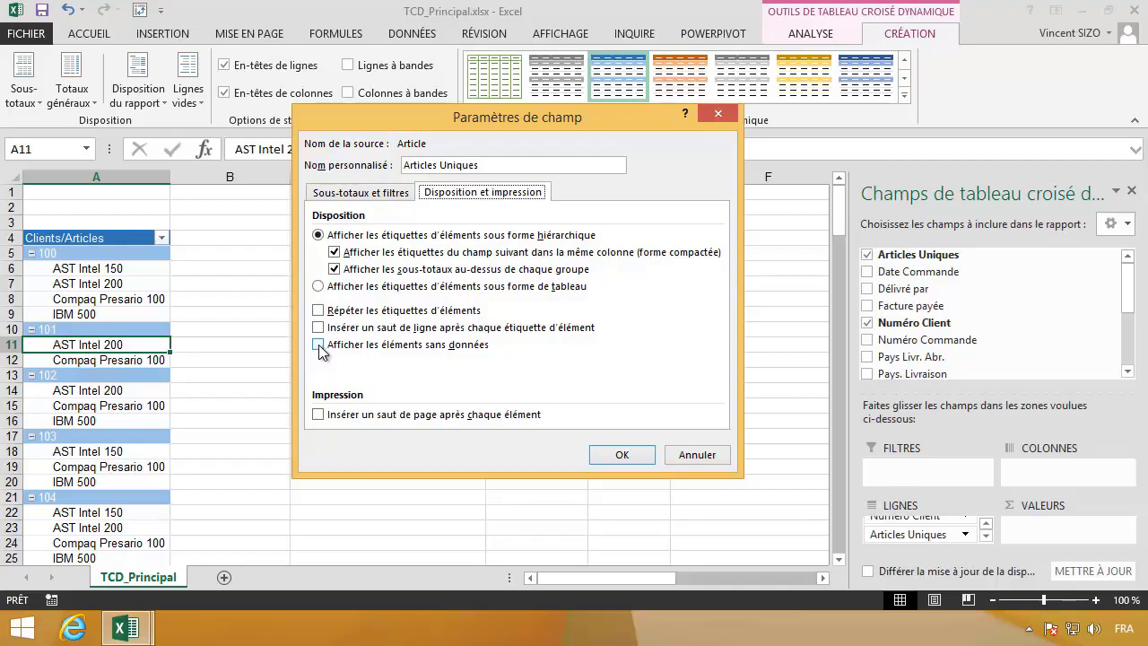
click(319, 346)
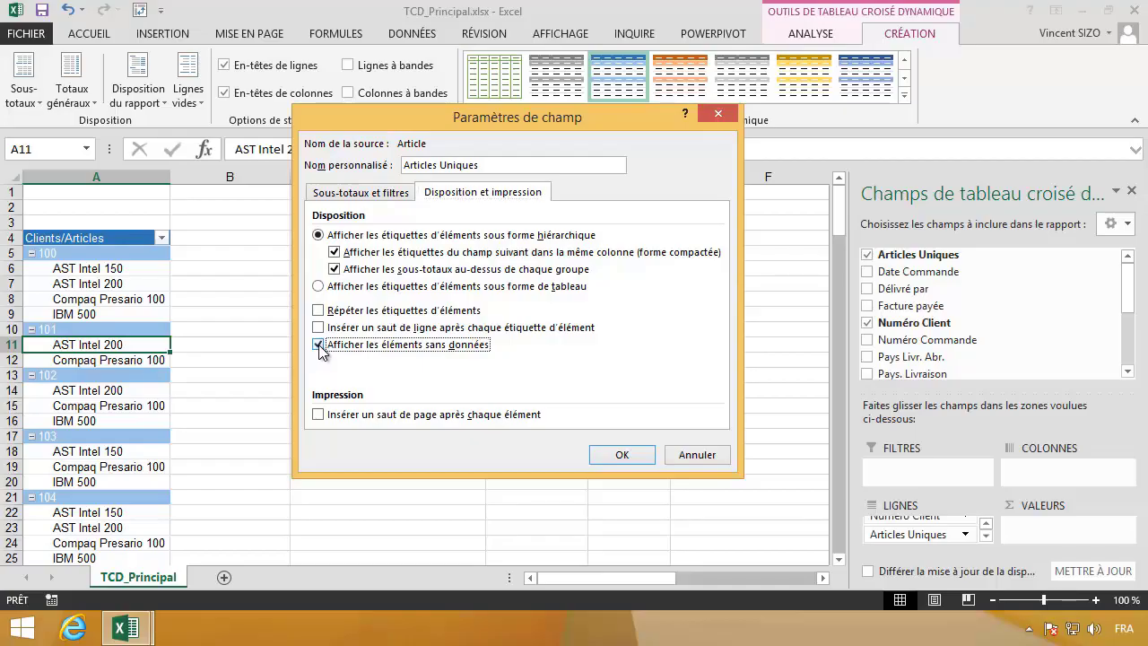
click(635, 466)
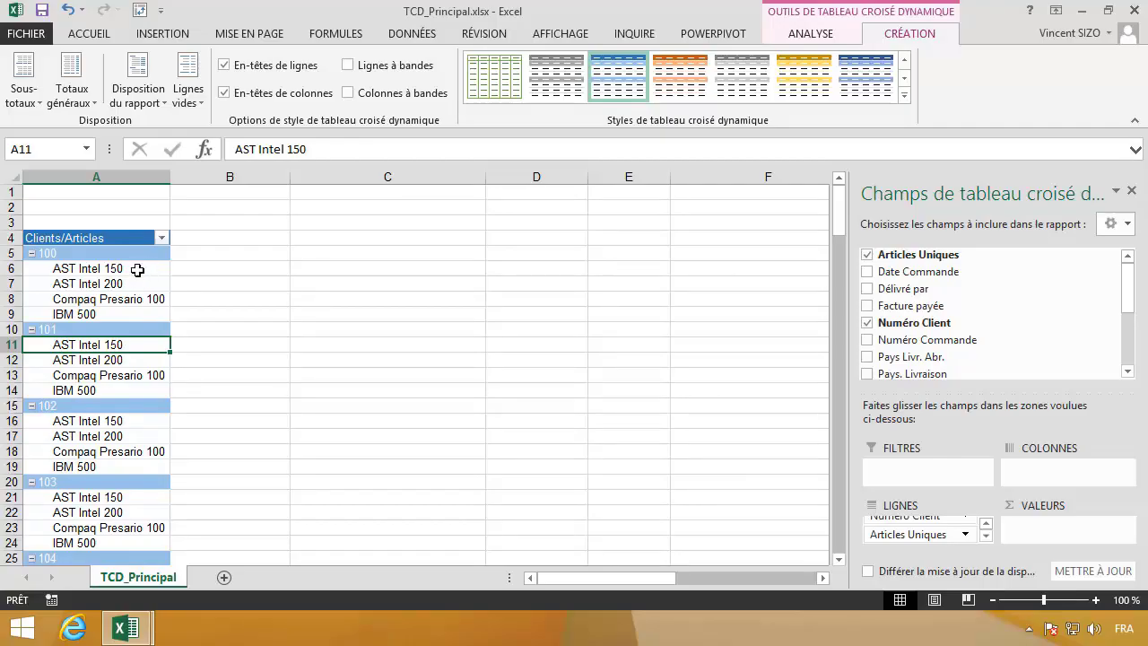
click(136, 270)
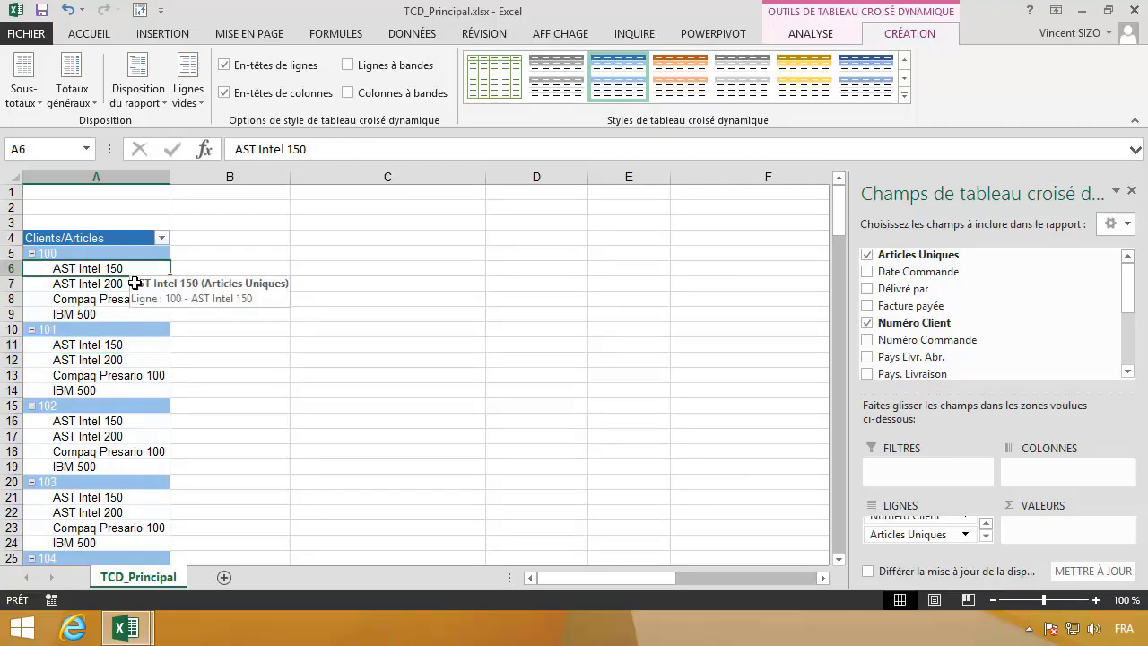
mouse_move(136, 271)
mouse_down()
mouse_move(109, 391)
mouse_move(115, 527)
mouse_up()
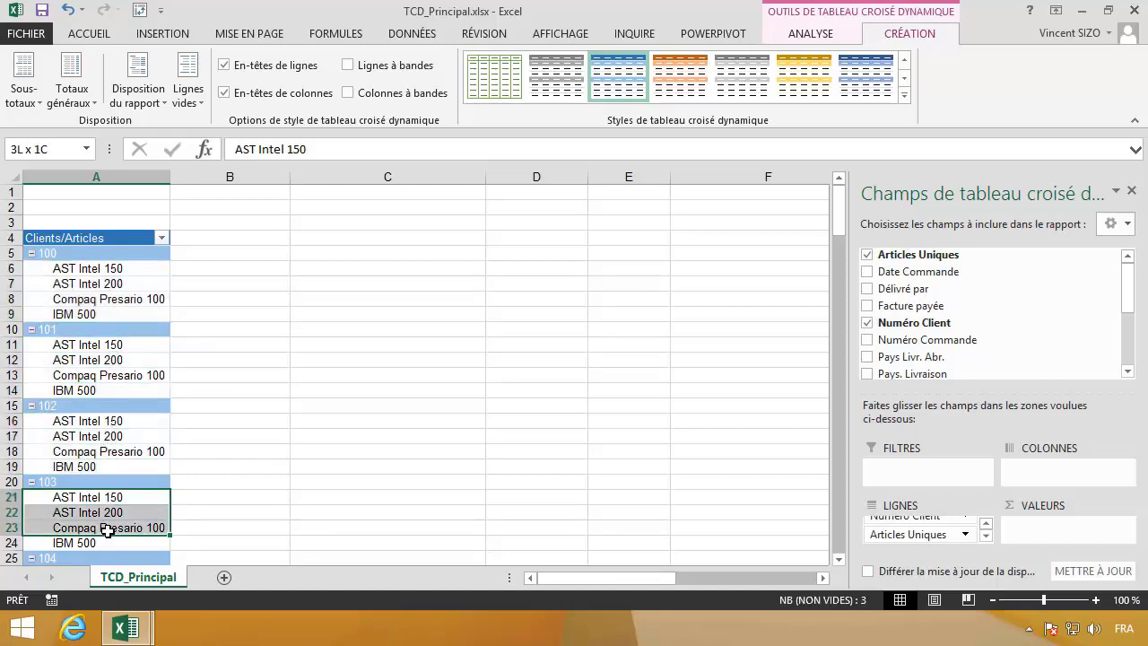
click(538, 314)
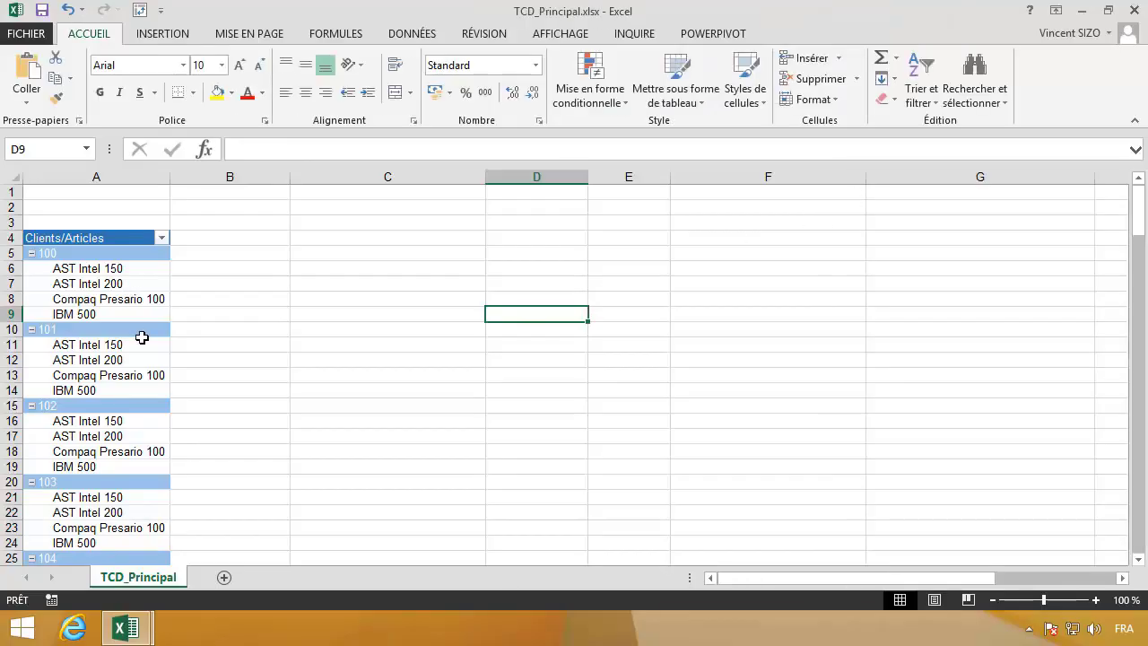
click(150, 360)
click(640, 327)
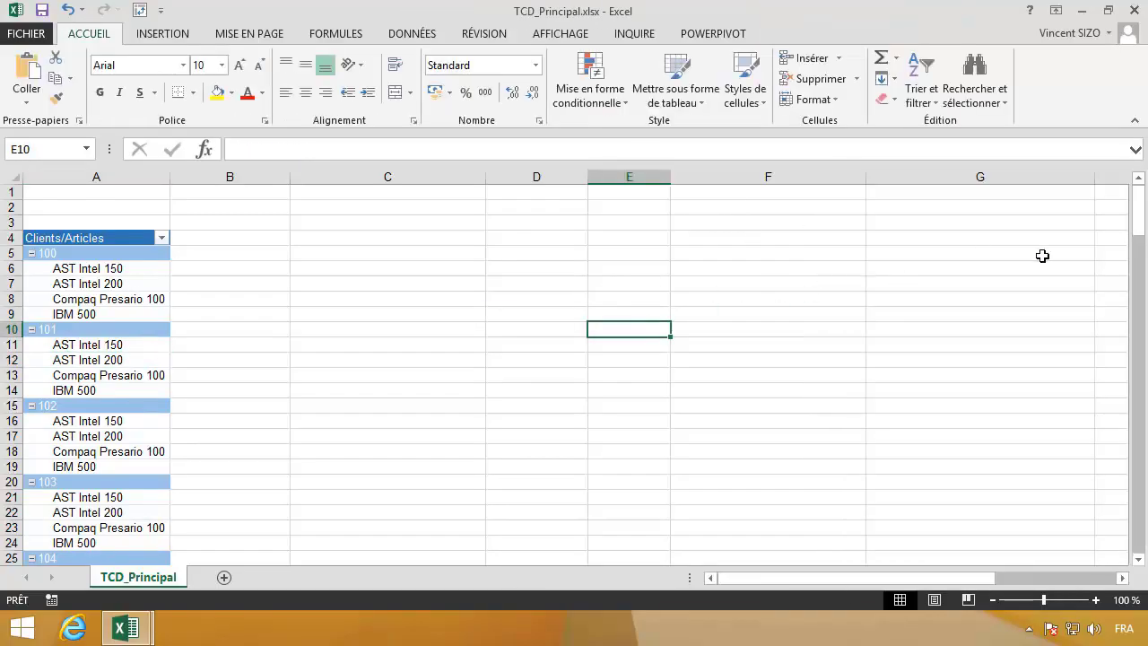
drag(1135, 224, 1127, 524)
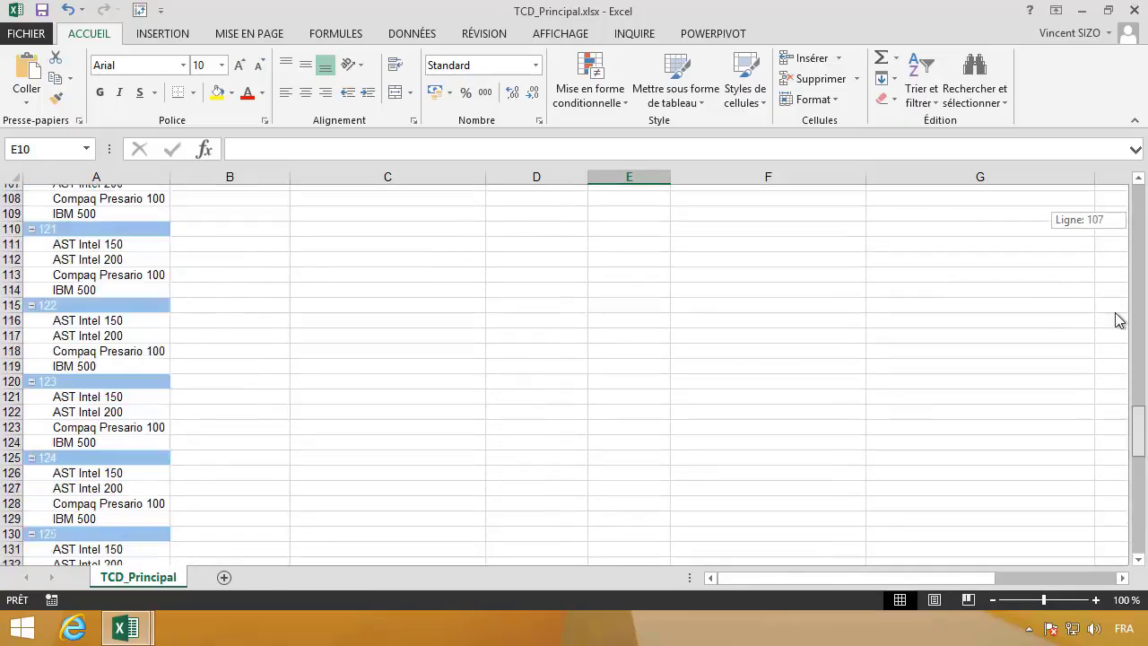
drag(1127, 525, 1127, 205)
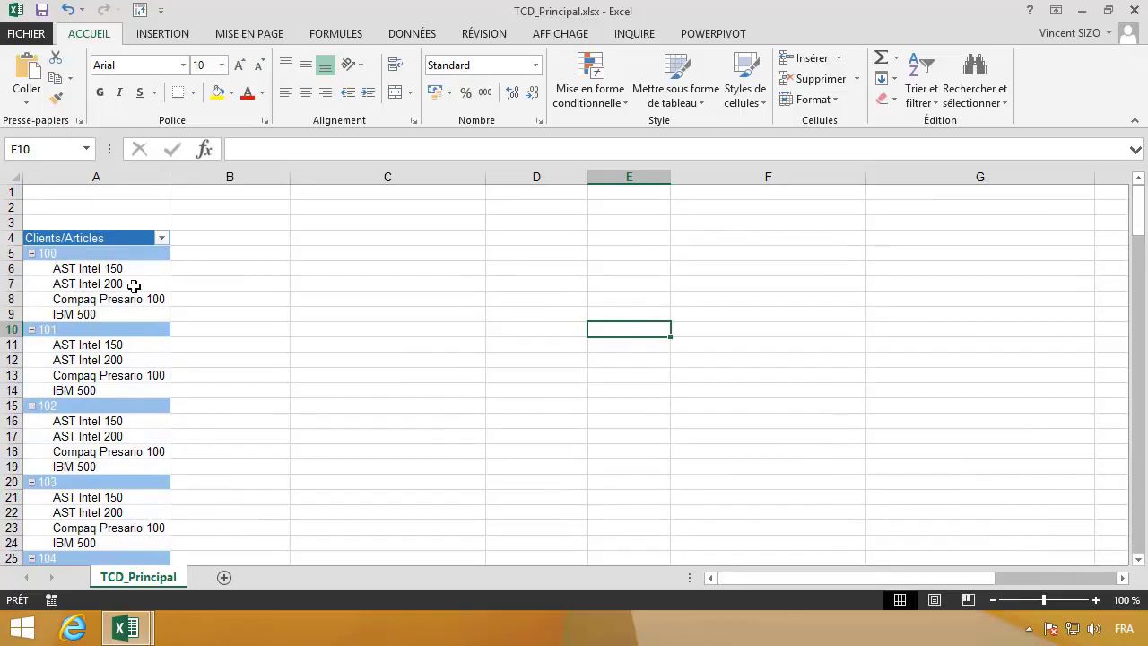
click(135, 287)
Step: Untick Afficher les éléments sans données in the Articles Uniques field's Disposition et impression settings
right_click(136, 289)
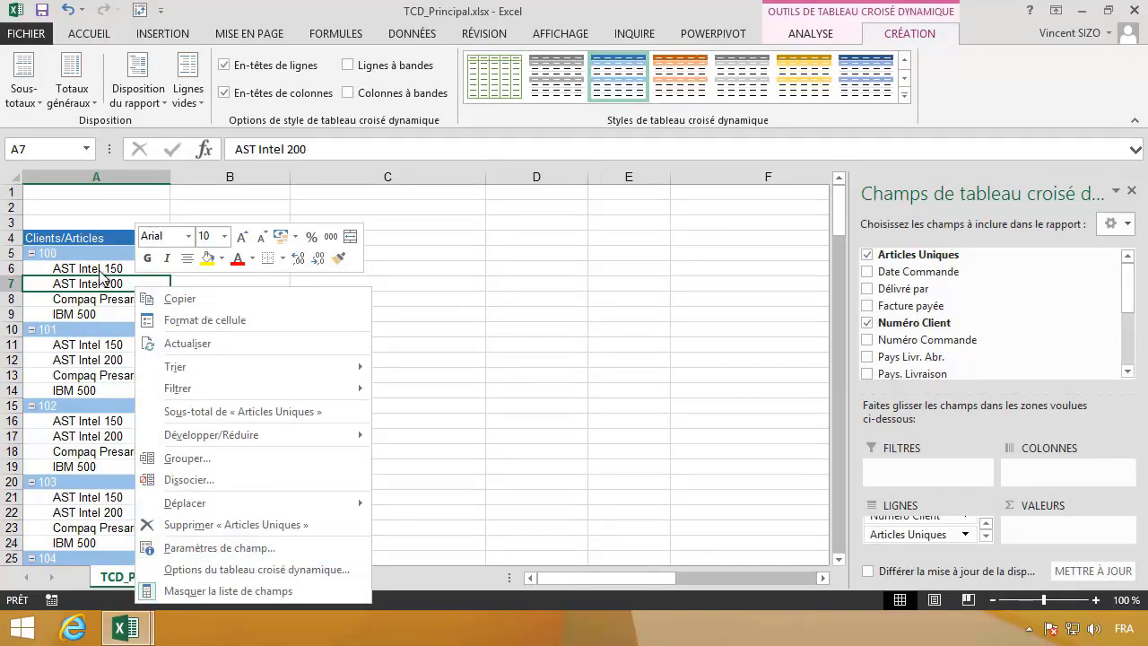
click(203, 548)
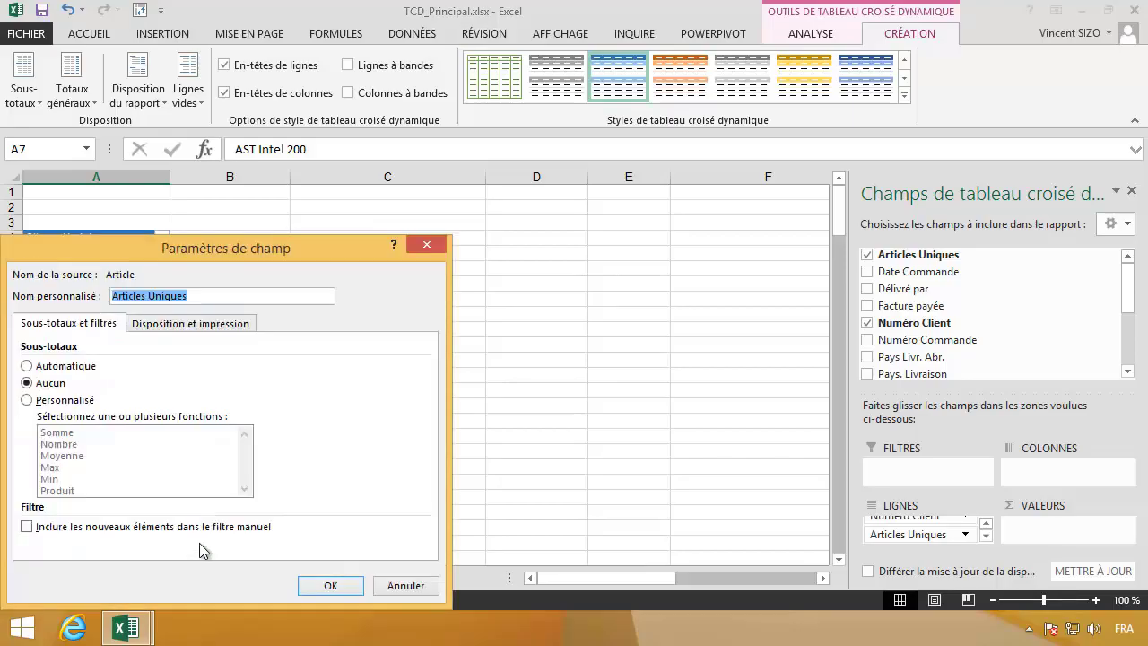
click(180, 324)
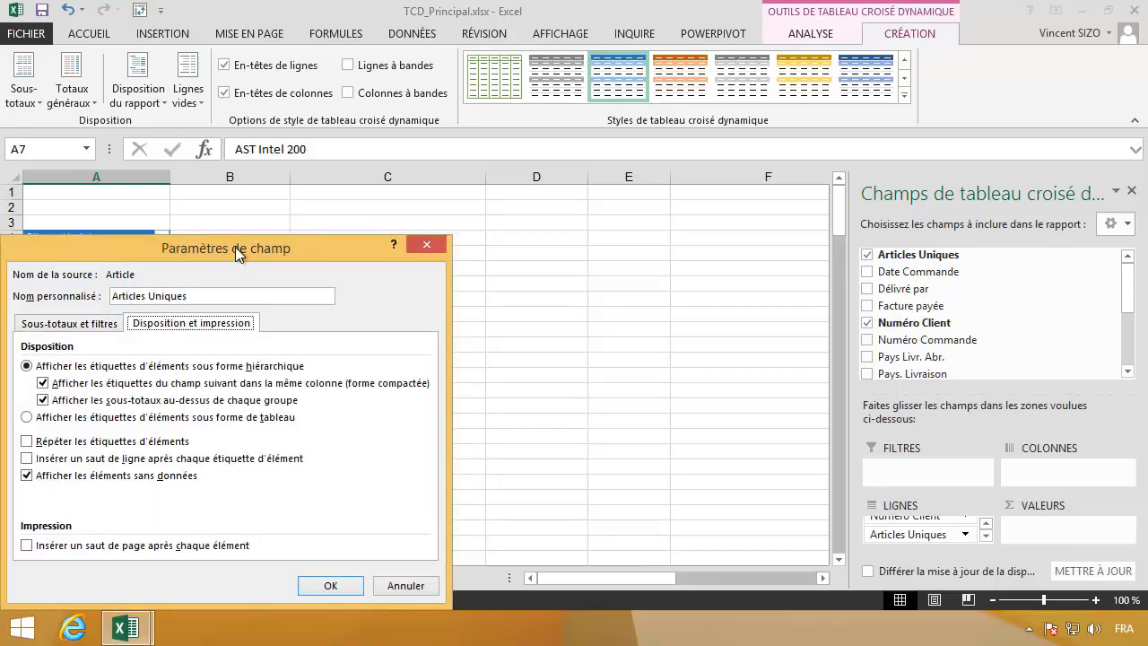
drag(237, 254, 470, 190)
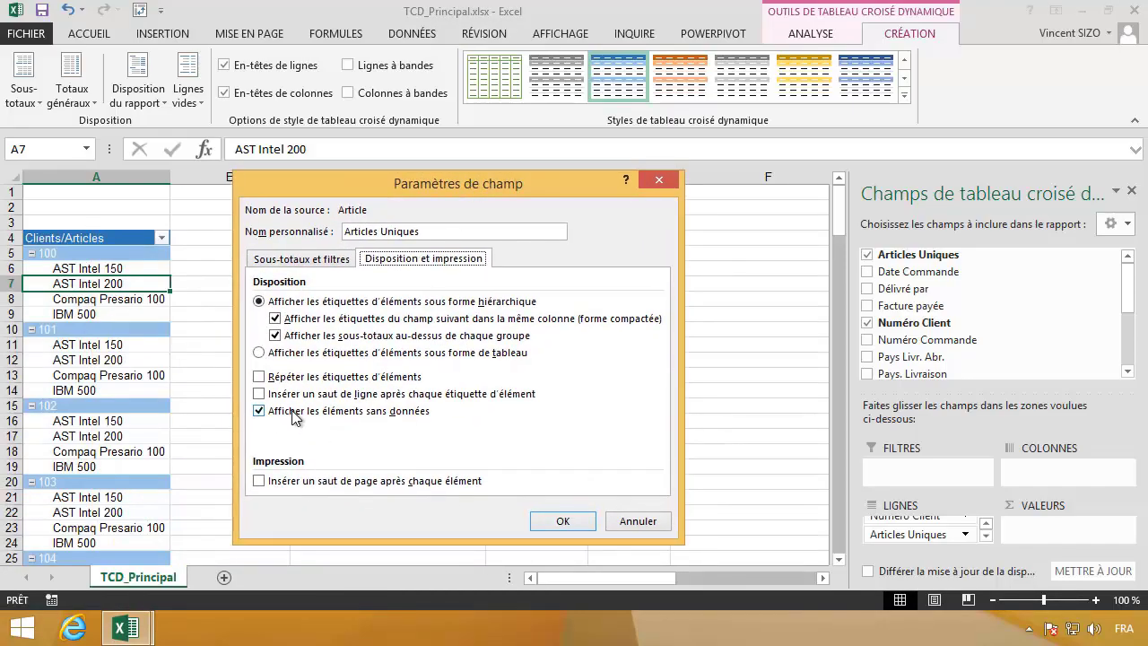
click(293, 415)
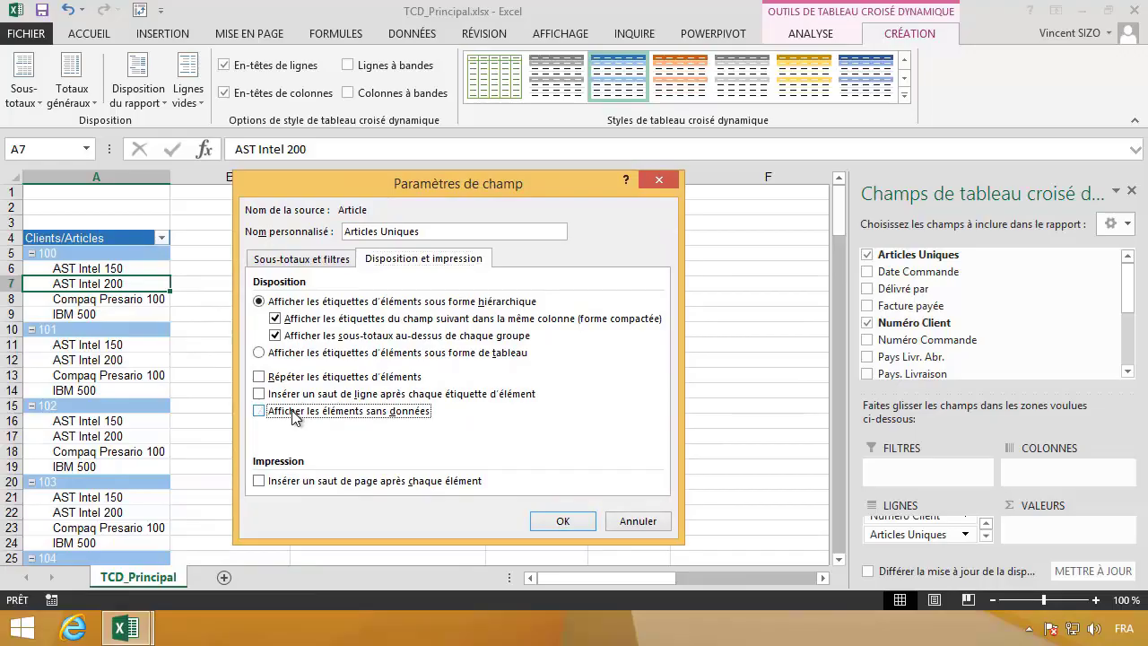
click(546, 521)
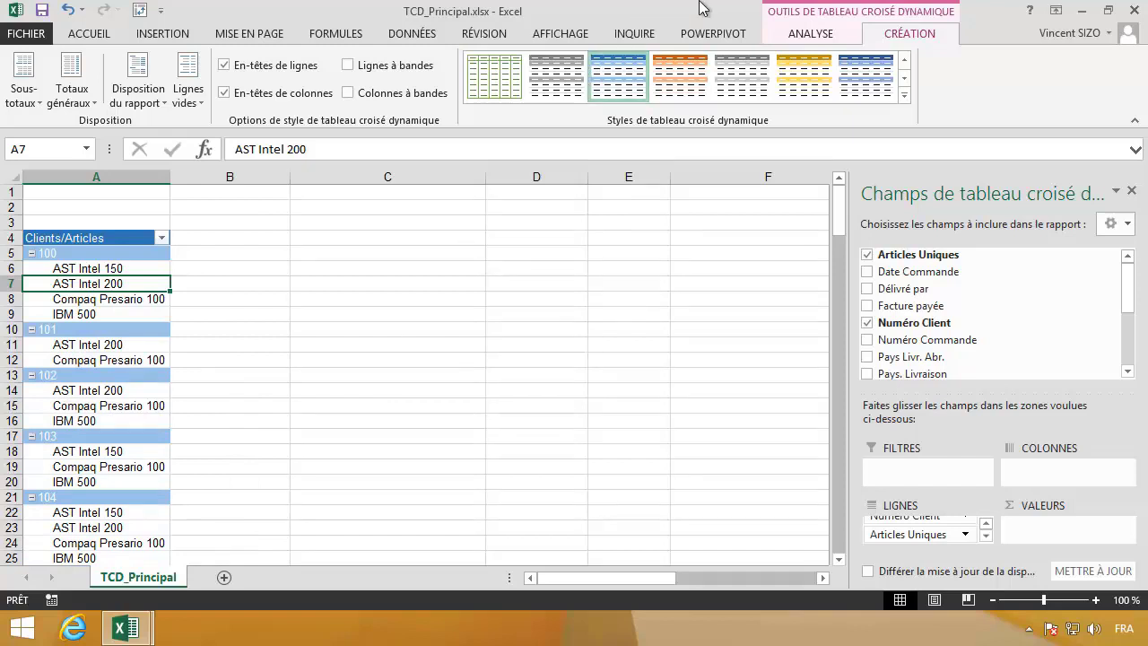
Step: Minimise the remote Excel session from the connection bar to return to the Plan slide
mouse_move(704, 9)
click(753, 16)
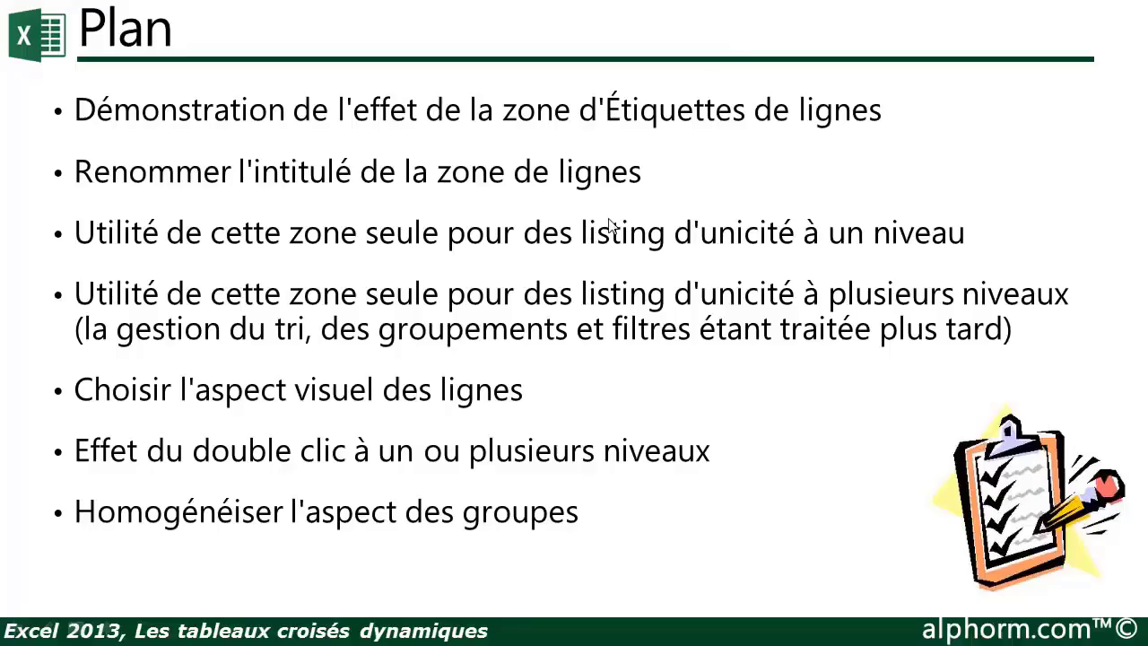